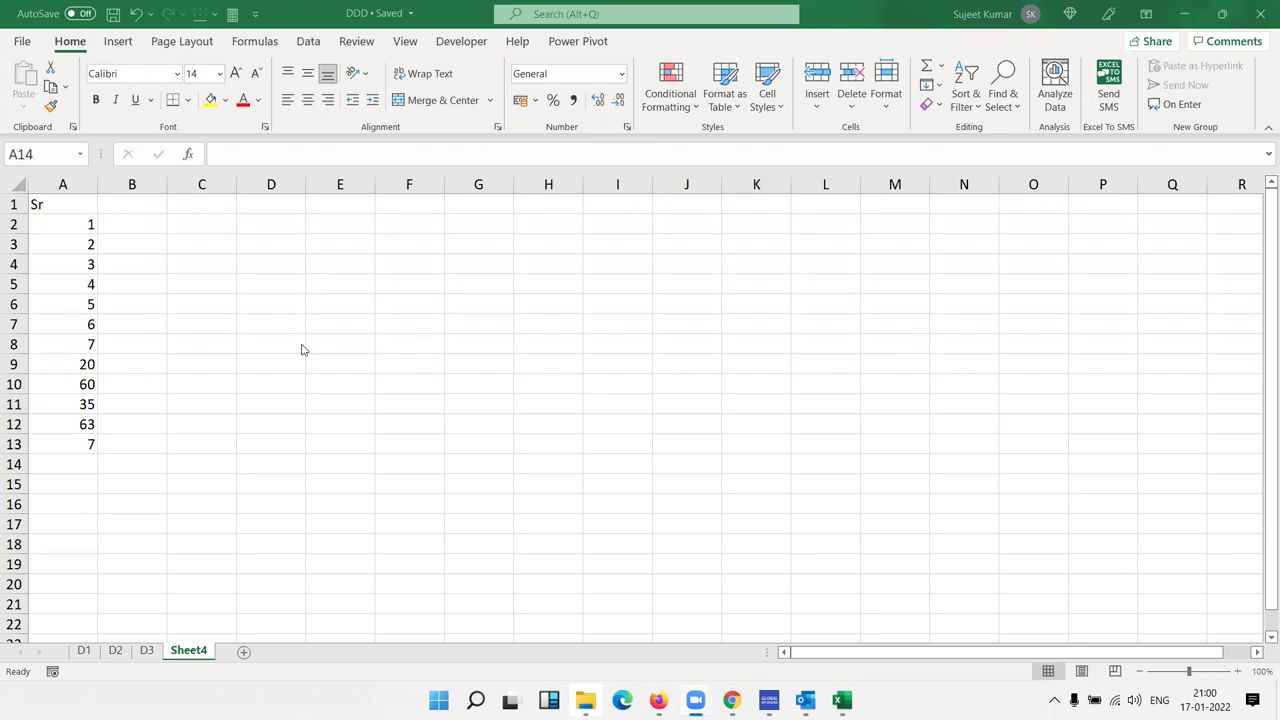
- Rename the Sheet4 tab to 'Data'
{"action": "left_click_drag", "start_coordinate": [181, 645], "coordinate": [197, 621]}
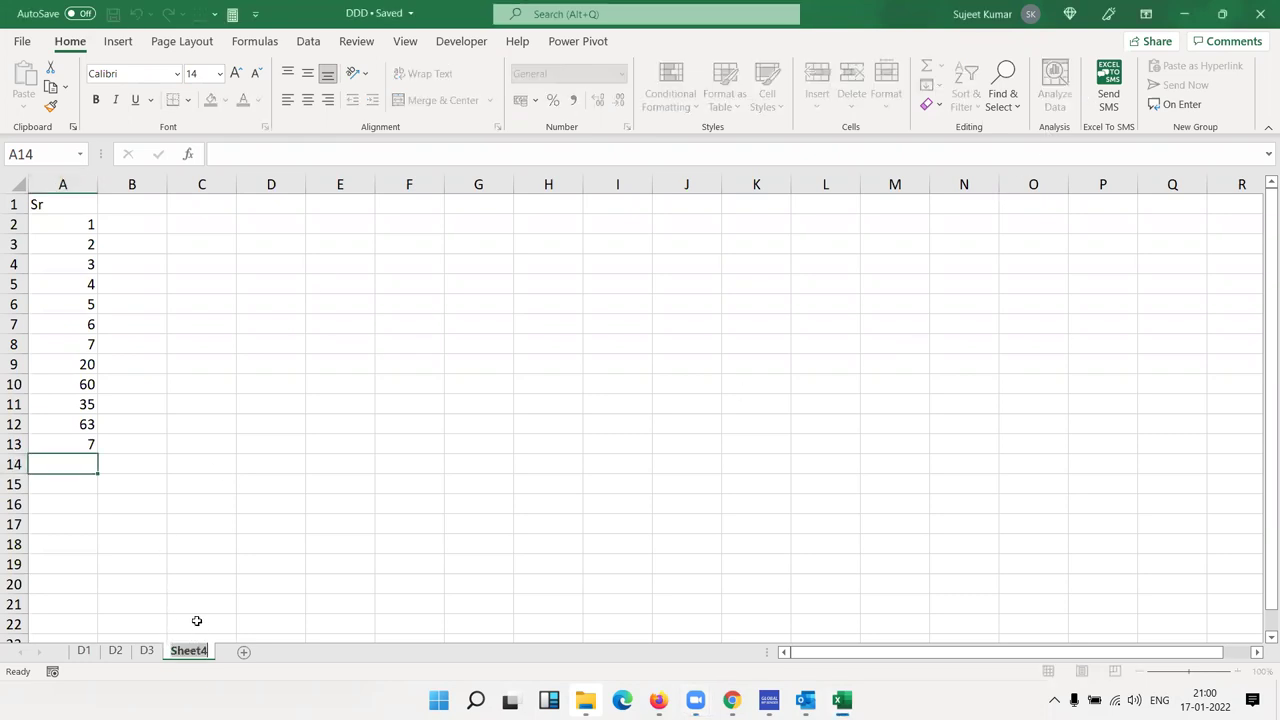
{"action": "type", "text": "Data"}
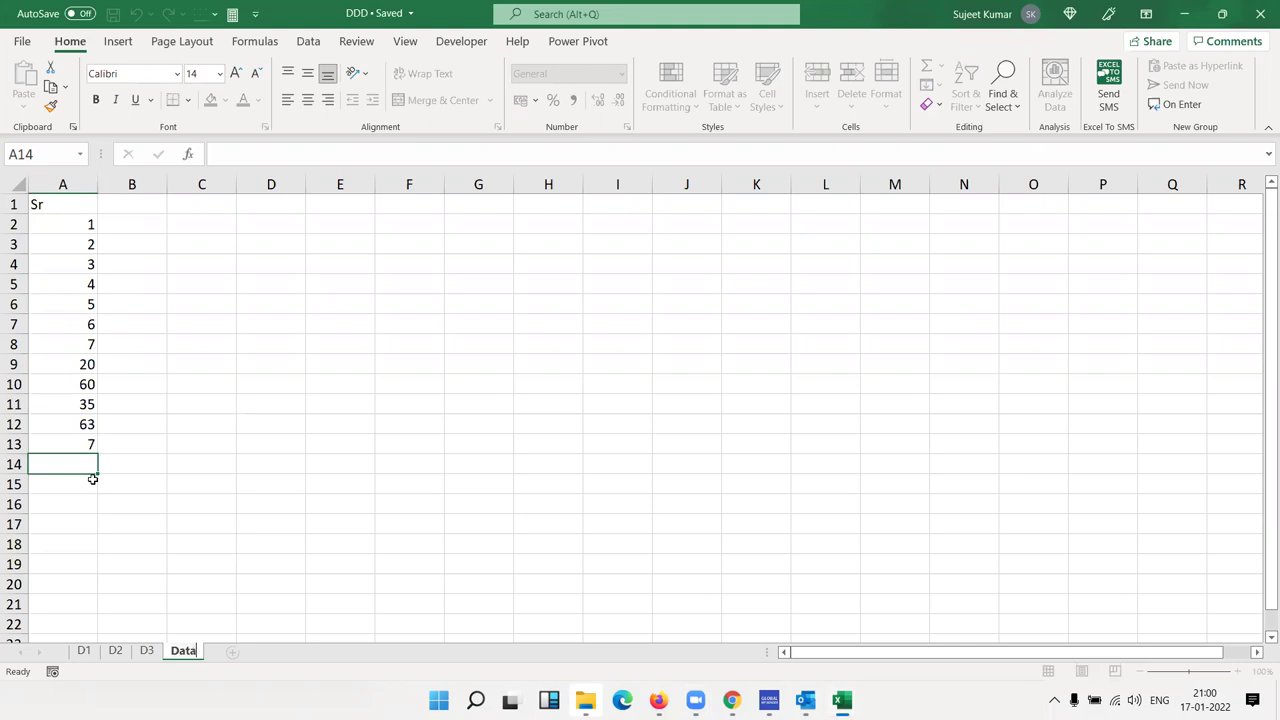
{"action": "left_click", "coordinate": [146, 286]}
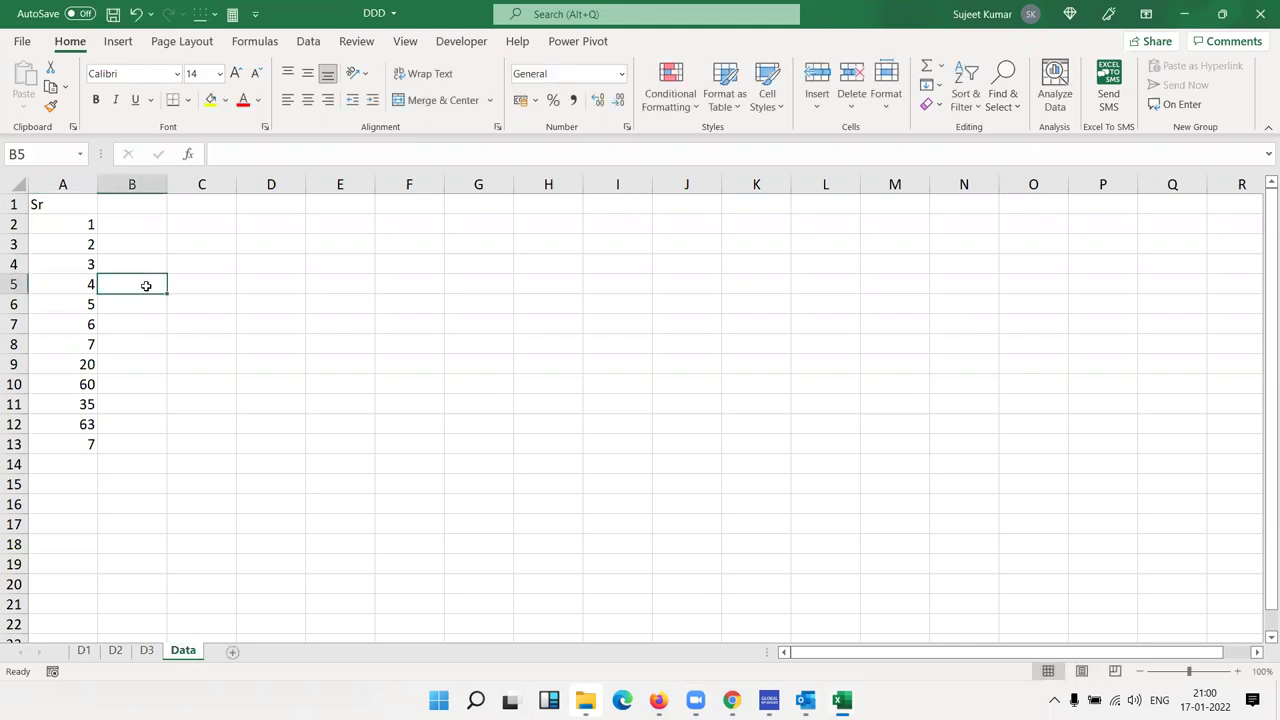
- Look over the D1, D2 and D3 tables and the Data sheet's Sr values
{"action": "left_click", "coordinate": [84, 651]}
{"action": "left_click", "coordinate": [115, 651]}
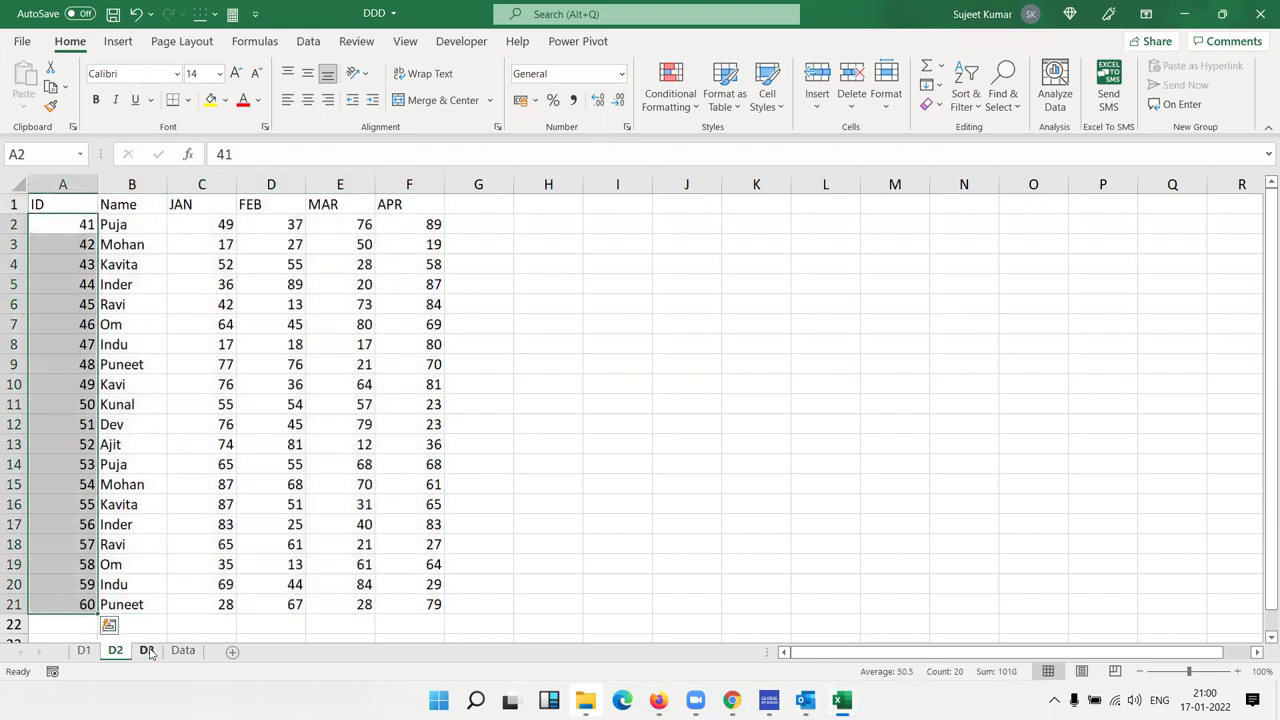
{"action": "left_click", "coordinate": [147, 651]}
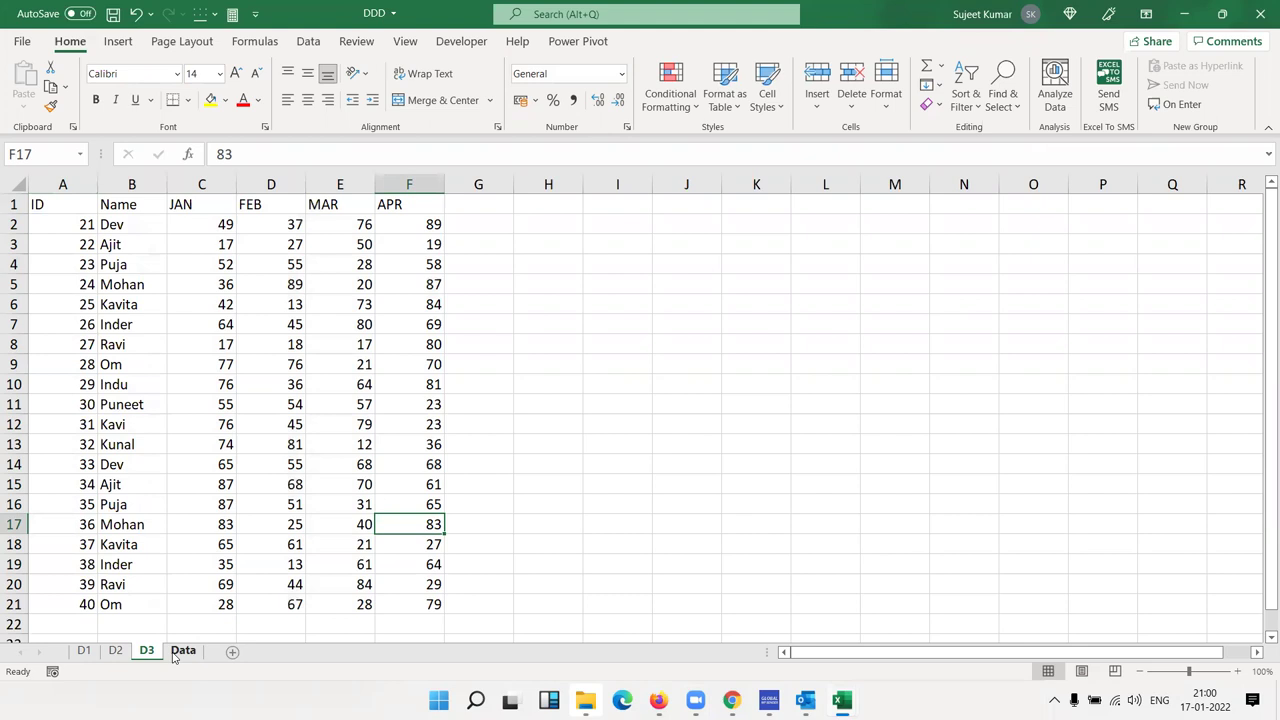
{"action": "left_click", "coordinate": [183, 651]}
{"action": "left_click", "coordinate": [50, 424]}
- Copy D1's Name, JAN, FEB, MAR and APR headings into B1:F1 of the Data sheet
{"action": "left_click", "coordinate": [84, 651]}
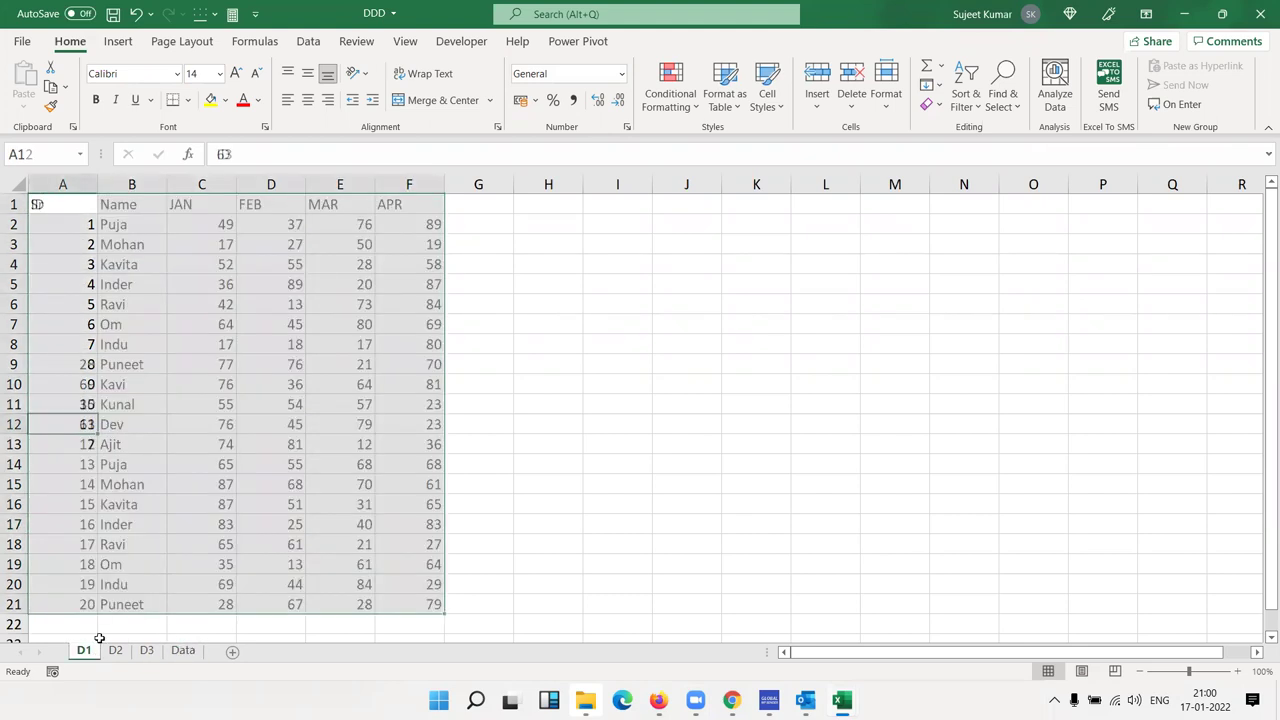
{"action": "mouse_move", "coordinate": [131, 184]}
{"action": "left_mouse_down"}
{"action": "mouse_move", "coordinate": [397, 204]}
{"action": "mouse_move", "coordinate": [120, 204]}
{"action": "left_mouse_up"}
{"action": "key", "text": "ctrl+c"}
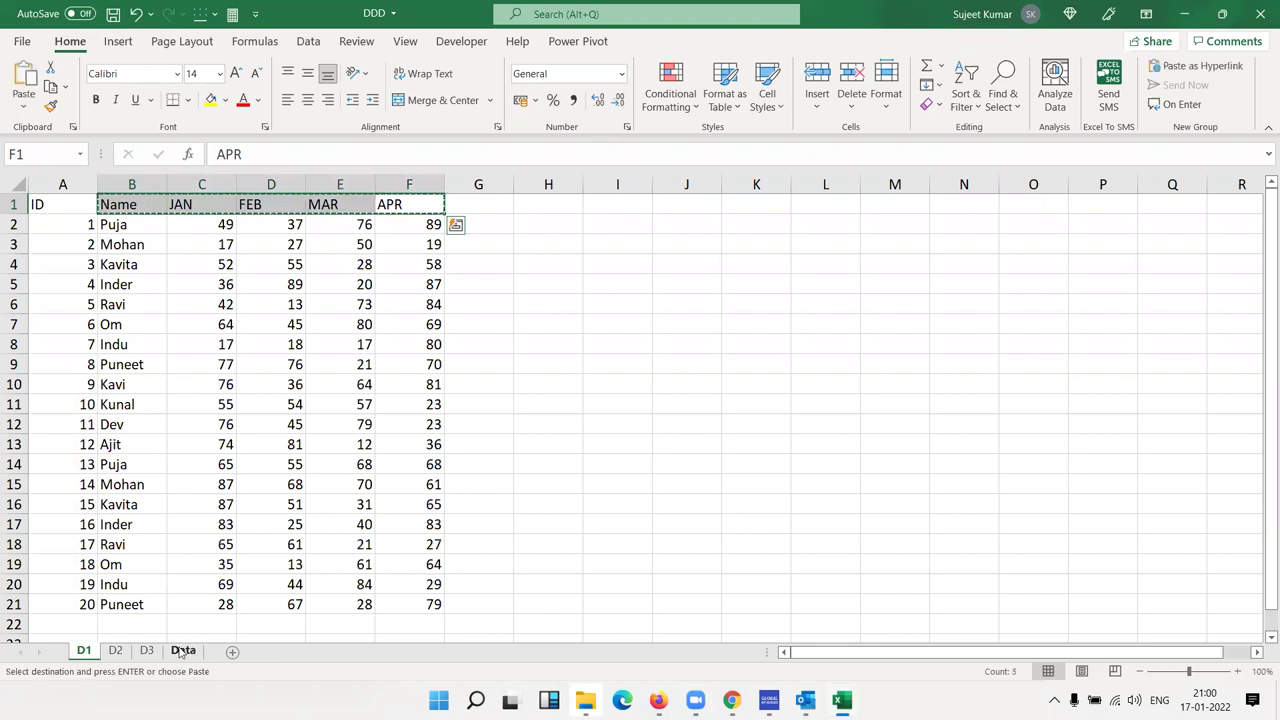
{"action": "left_click", "coordinate": [183, 651]}
{"action": "left_click", "coordinate": [126, 204]}
{"action": "key", "text": "ctrl+v"}
{"action": "left_click", "coordinate": [132, 227]}
- Enter =VLOOKUP(A2,'D1'!A:F,2,0) in B2 to look up each name from D1
{"action": "type", "text": "=vl"}
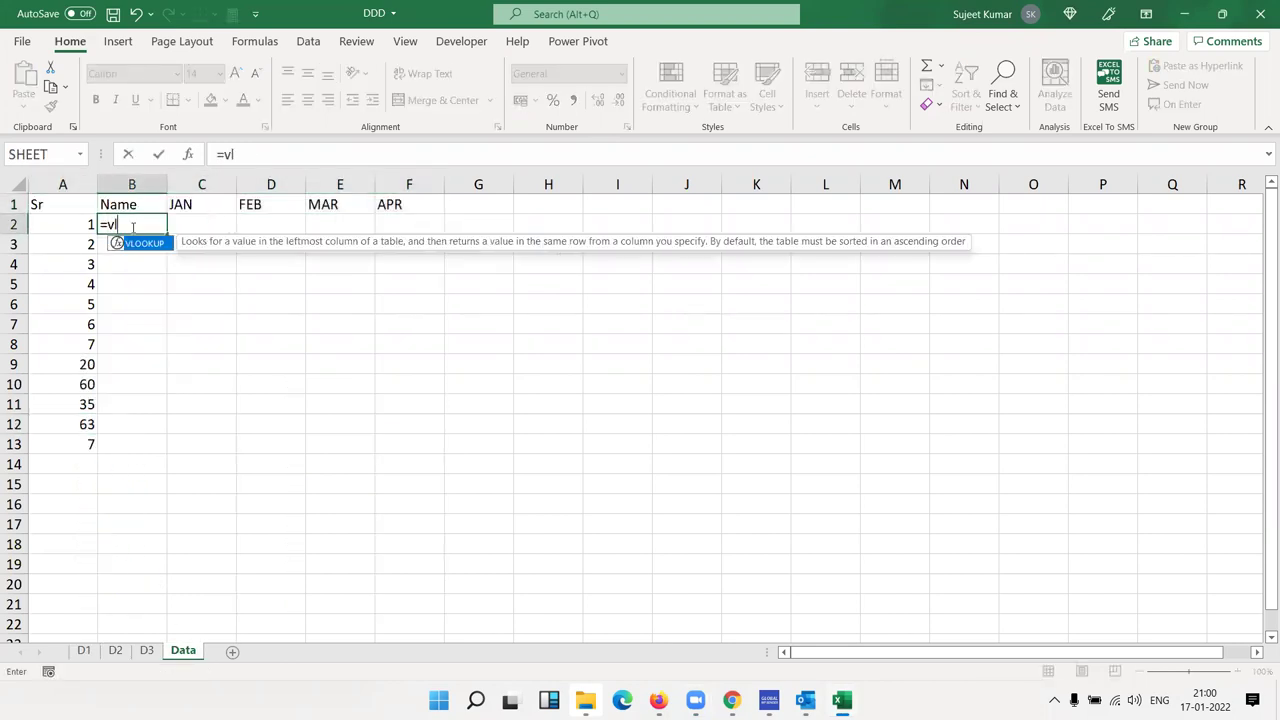
{"action": "key", "text": "Tab"}
{"action": "key", "text": "Left"}
{"action": "type", "text": ","}
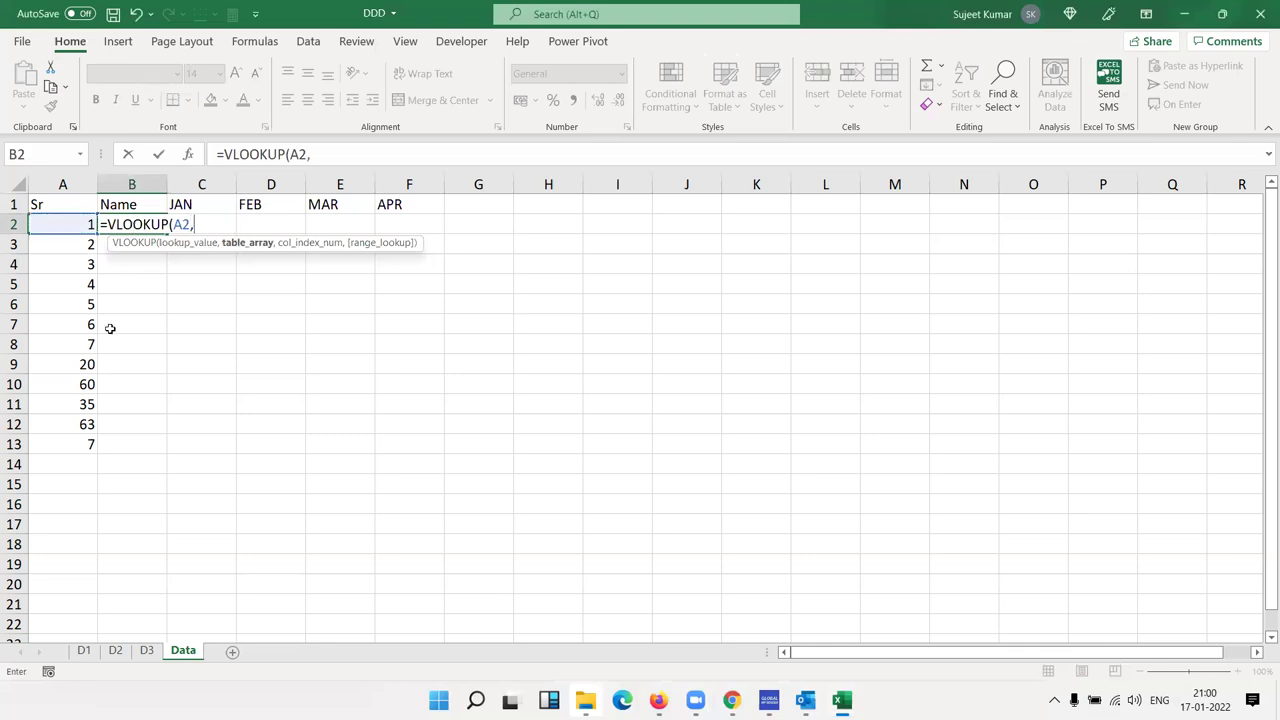
{"action": "left_click", "coordinate": [84, 651]}
{"action": "left_click_drag", "start_coordinate": [62, 184], "coordinate": [401, 190]}
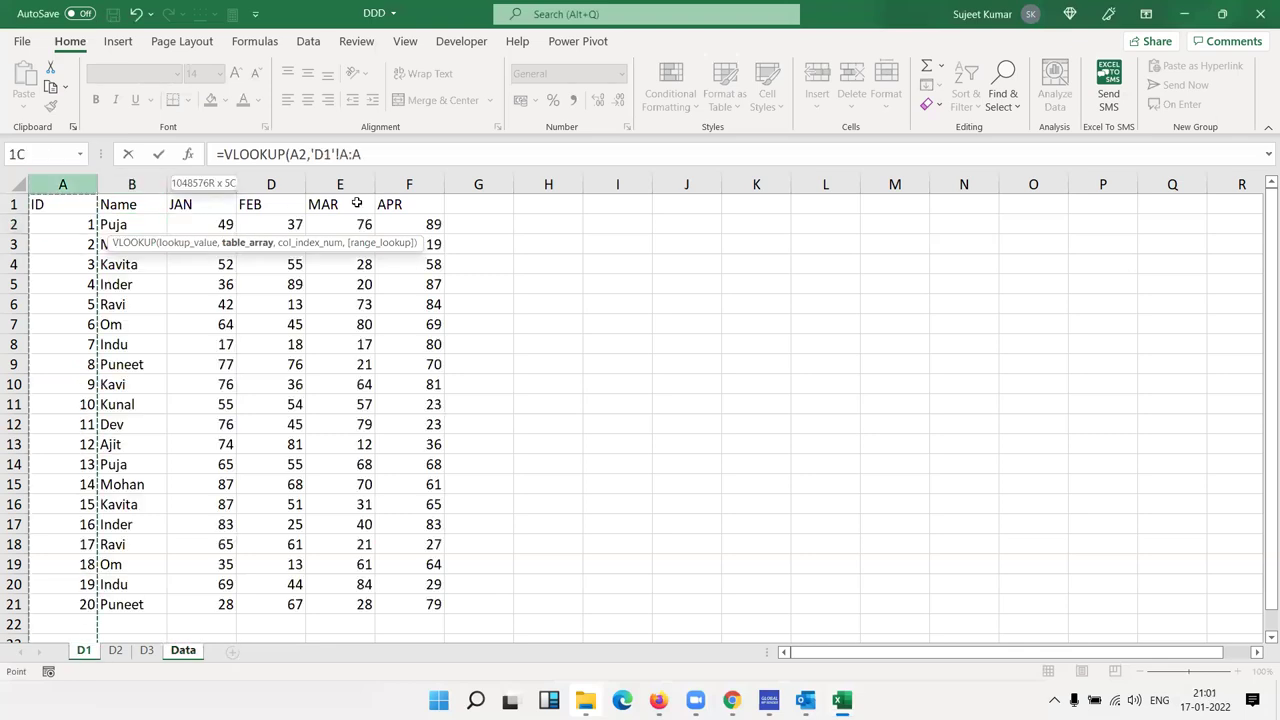
{"action": "type", "text": ",2,0"}
{"action": "key", "text": "Return"}
- Fill the B2 lookup down to B13 and check the #N/A results in B10–B12
{"action": "key", "text": "Up"}
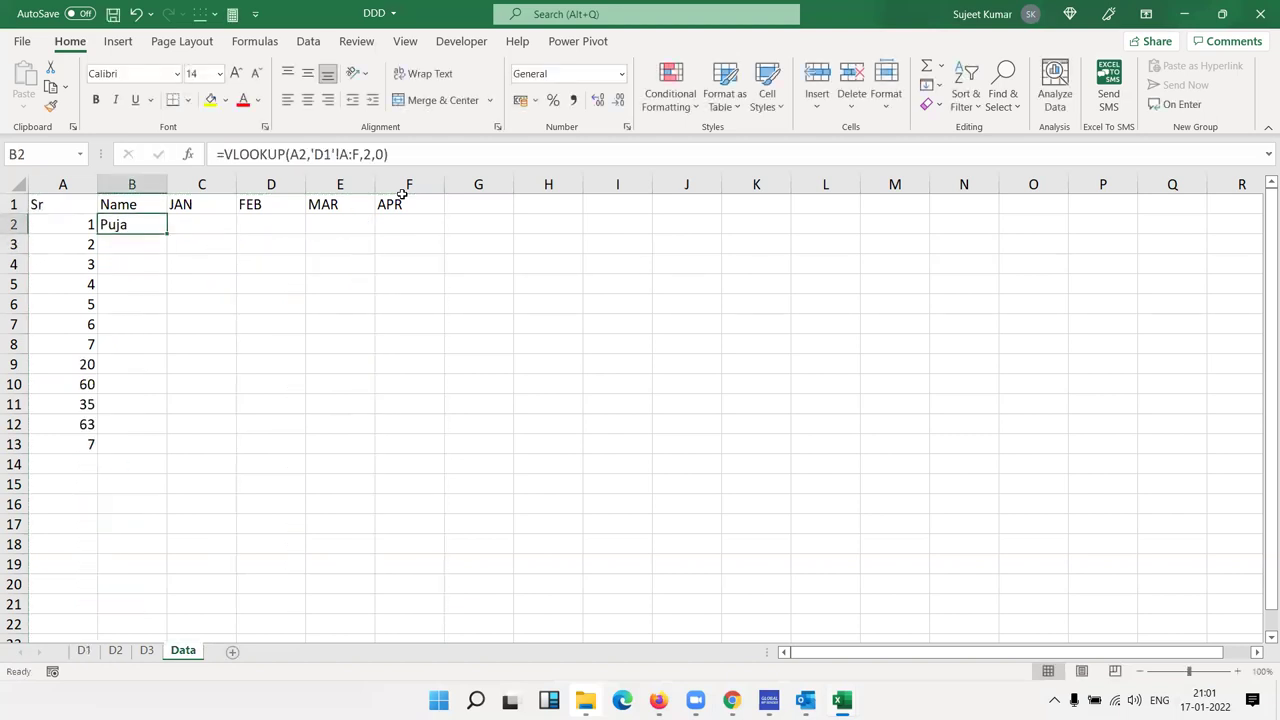
{"action": "double_click", "coordinate": [165, 232]}
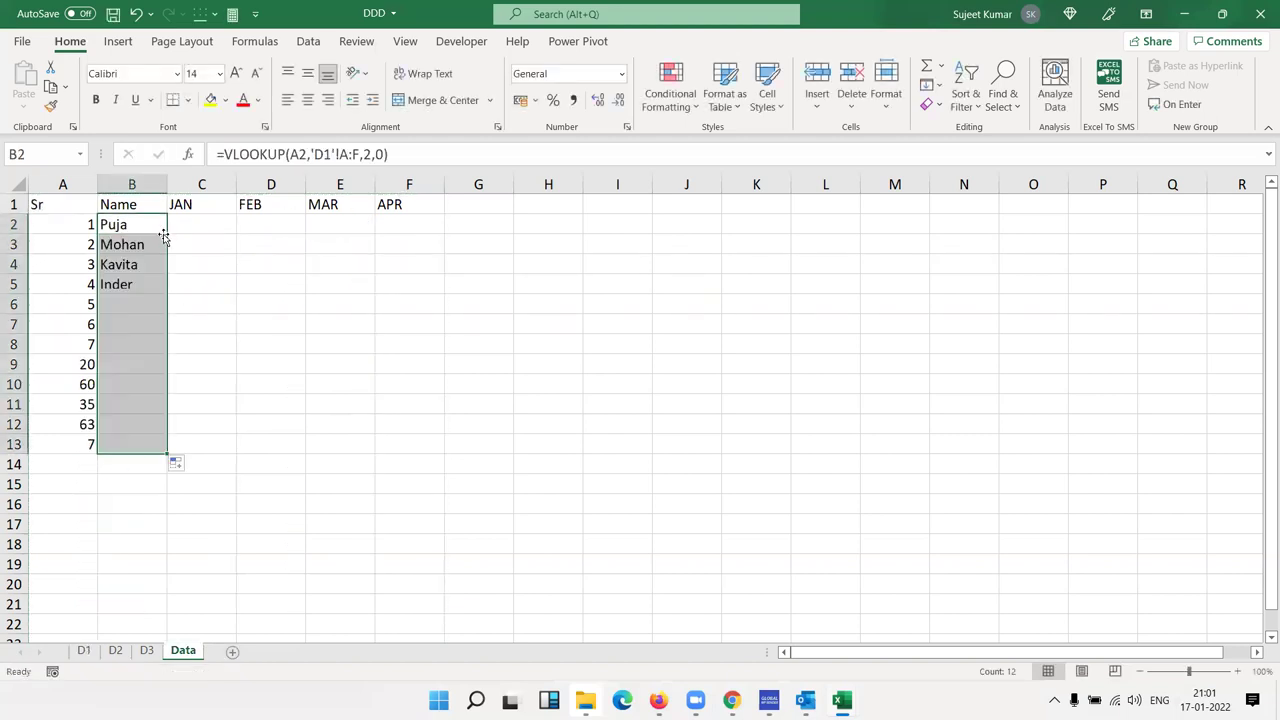
{"action": "left_click", "coordinate": [111, 392]}
{"action": "left_click", "coordinate": [112, 404]}
{"action": "left_click", "coordinate": [114, 424]}
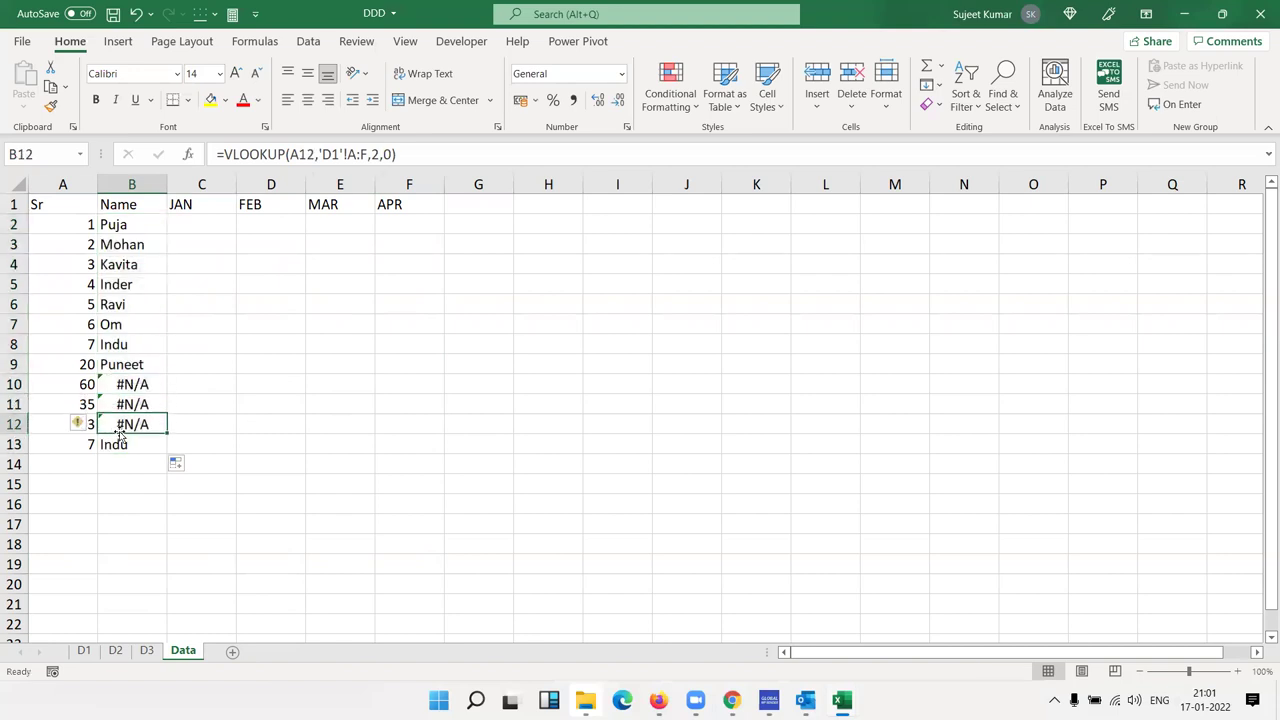
- Change the Sr values to 42 in A5 and 45 in A3
{"action": "left_click", "coordinate": [96, 287]}
{"action": "type", "text": "42"}
{"action": "key", "text": "Return"}
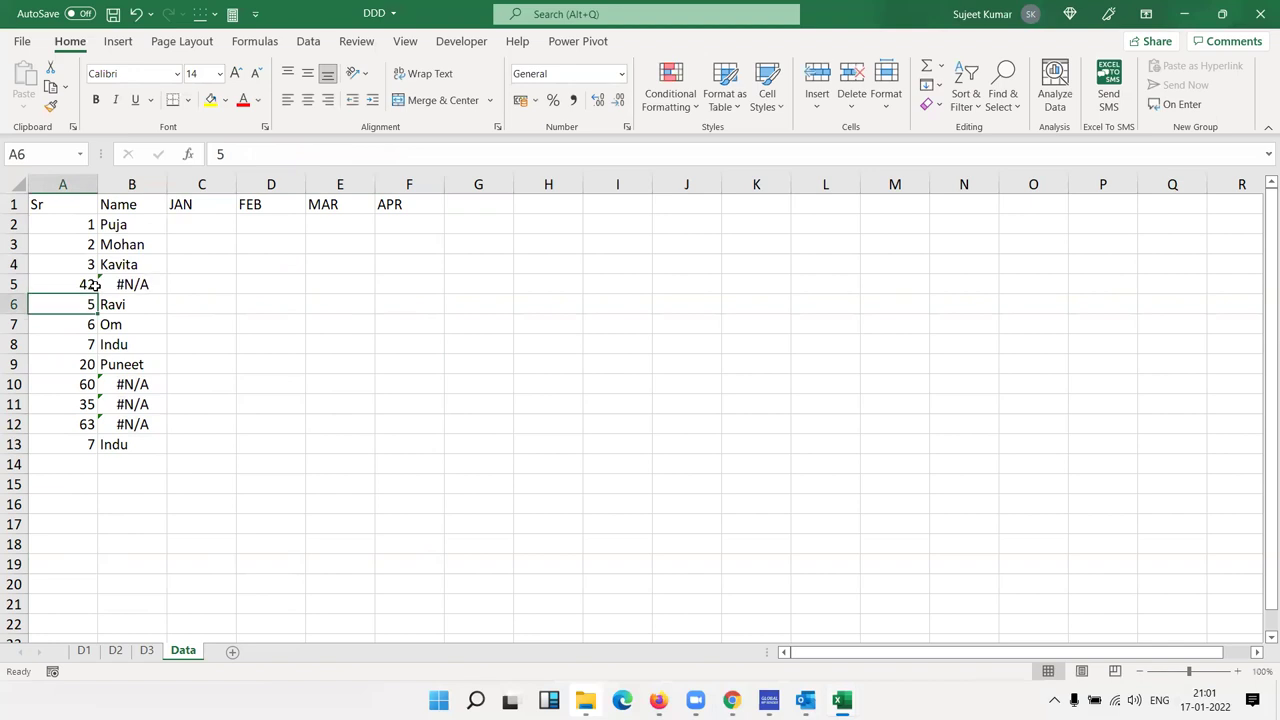
{"action": "left_click", "coordinate": [88, 243]}
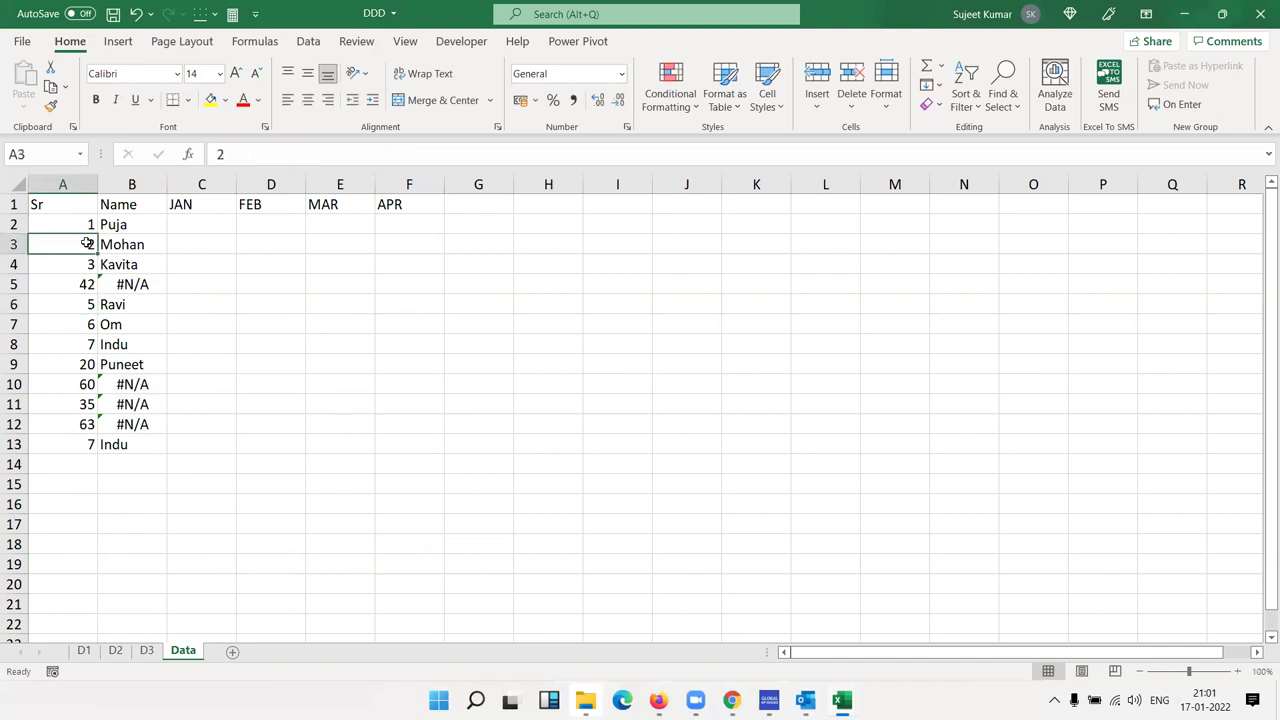
{"action": "type", "text": "45"}
{"action": "key", "text": "Return"}
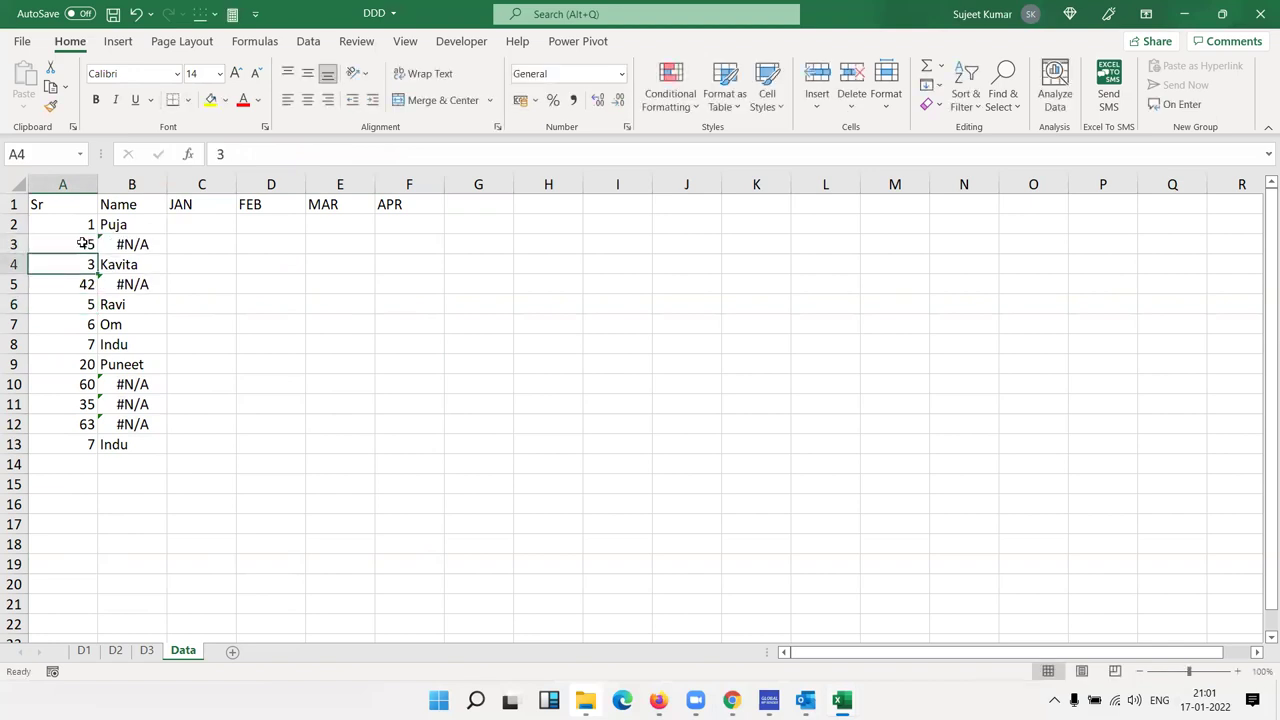
- Wrap B2's lookup in IFERROR with a fallback VLOOKUP(A2,'D2'!A:F,2,0)
{"action": "left_click", "coordinate": [159, 225]}
{"action": "double_click", "coordinate": [159, 225]}
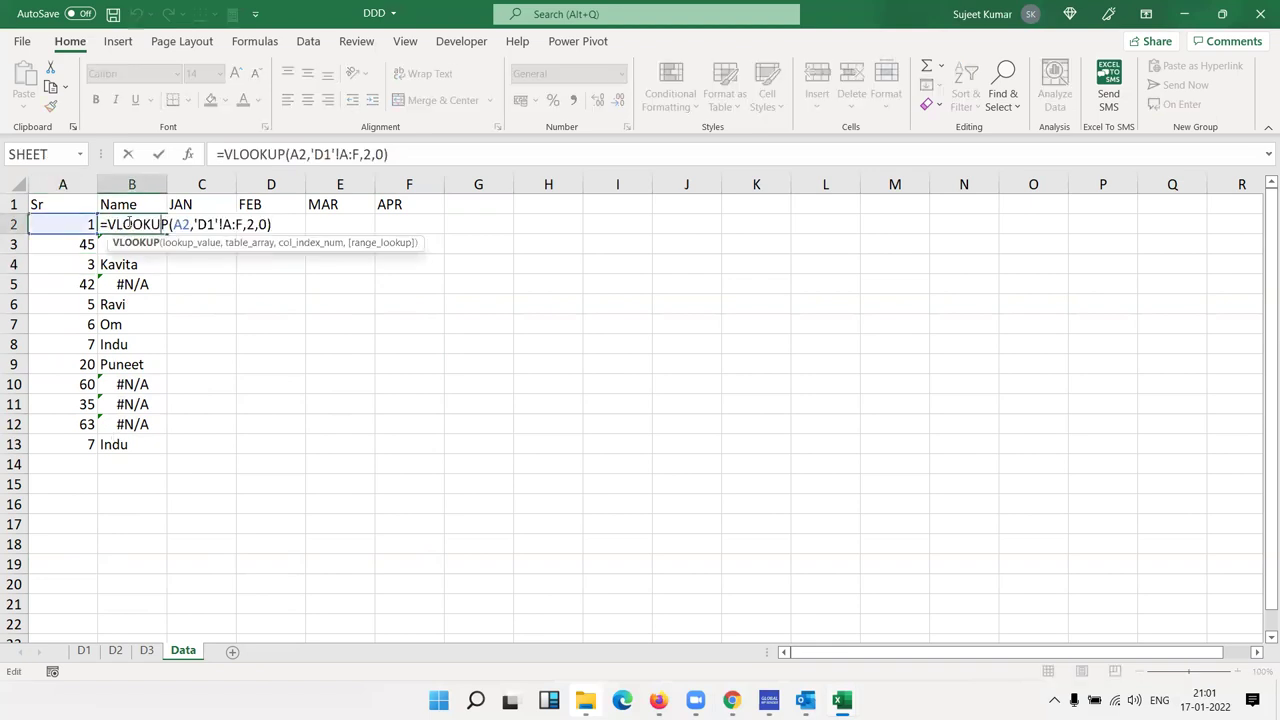
{"action": "left_click", "coordinate": [110, 225]}
{"action": "type", "text": "IFERROR("}
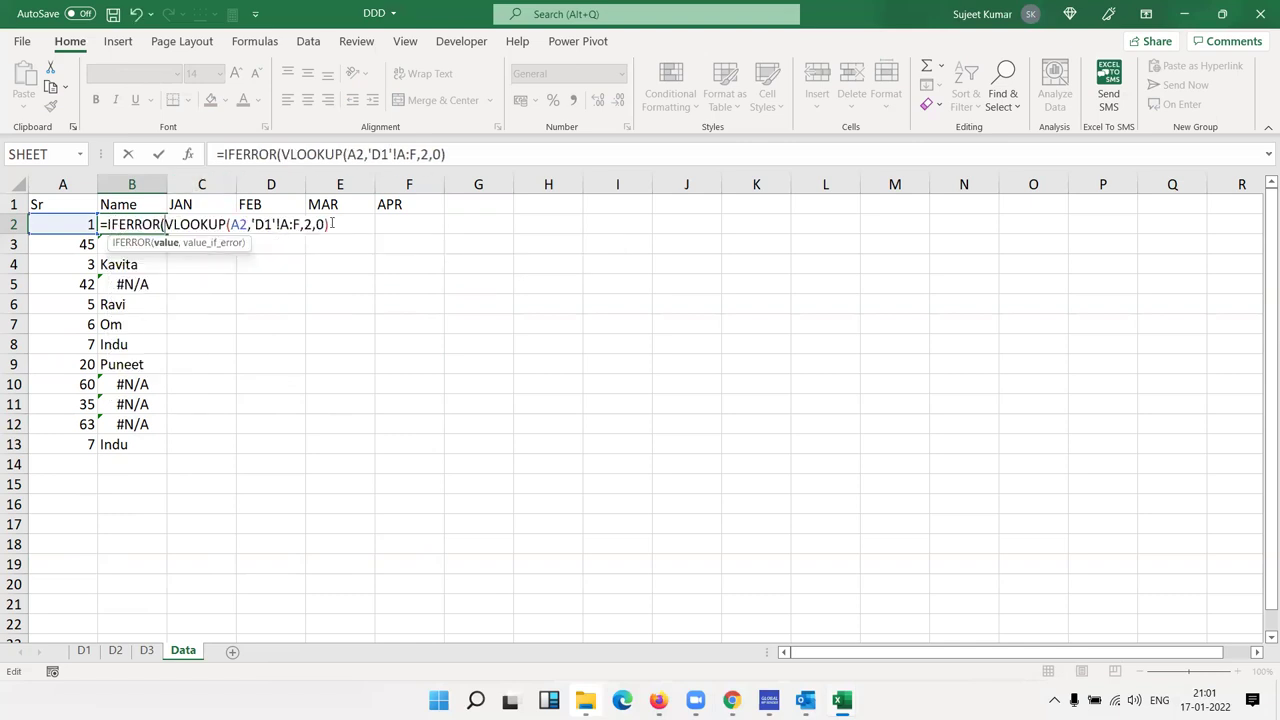
{"action": "type", "text": ",vl"}
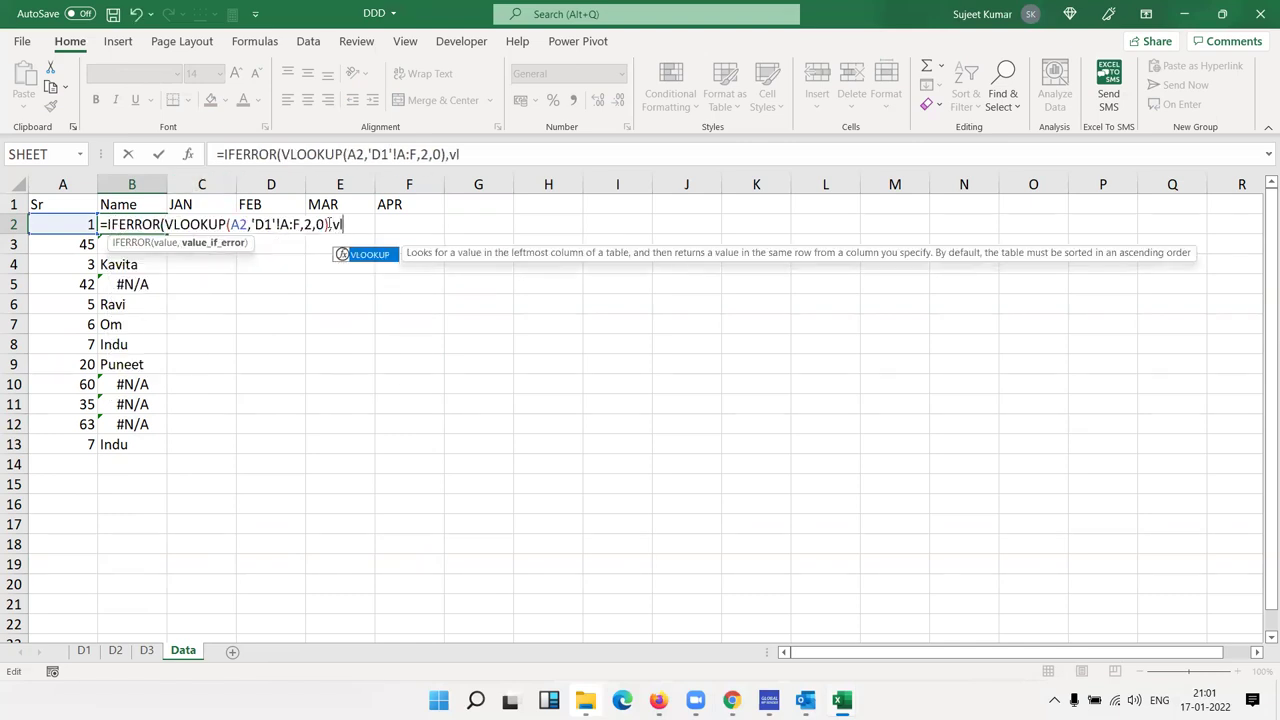
{"action": "key", "text": "Tab"}
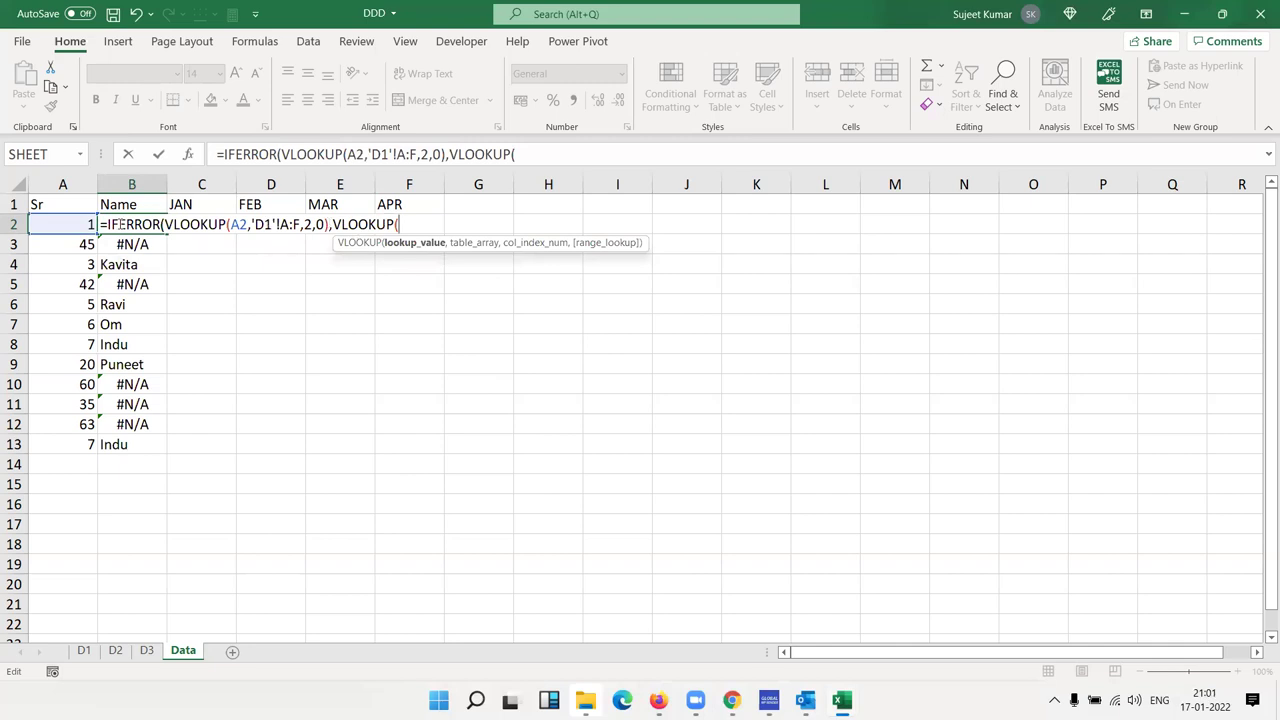
{"action": "left_click", "coordinate": [66, 224]}
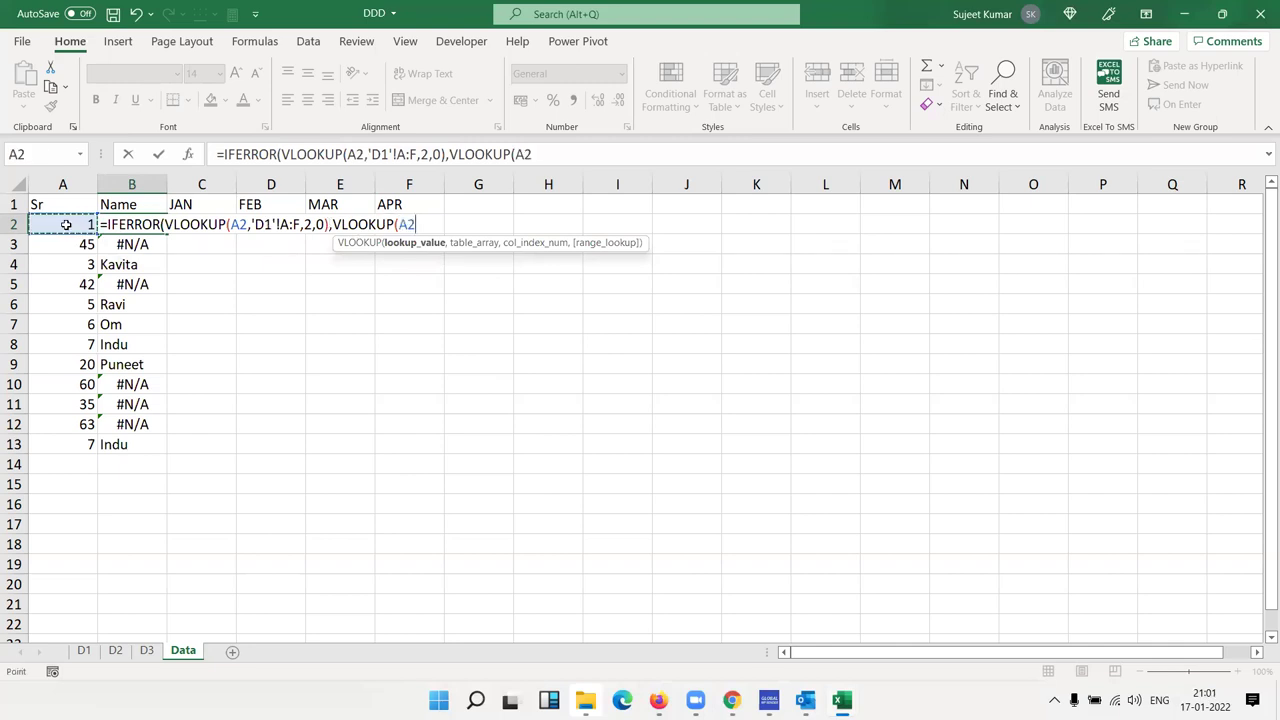
{"action": "type", "text": ","}
{"action": "left_click", "coordinate": [115, 650]}
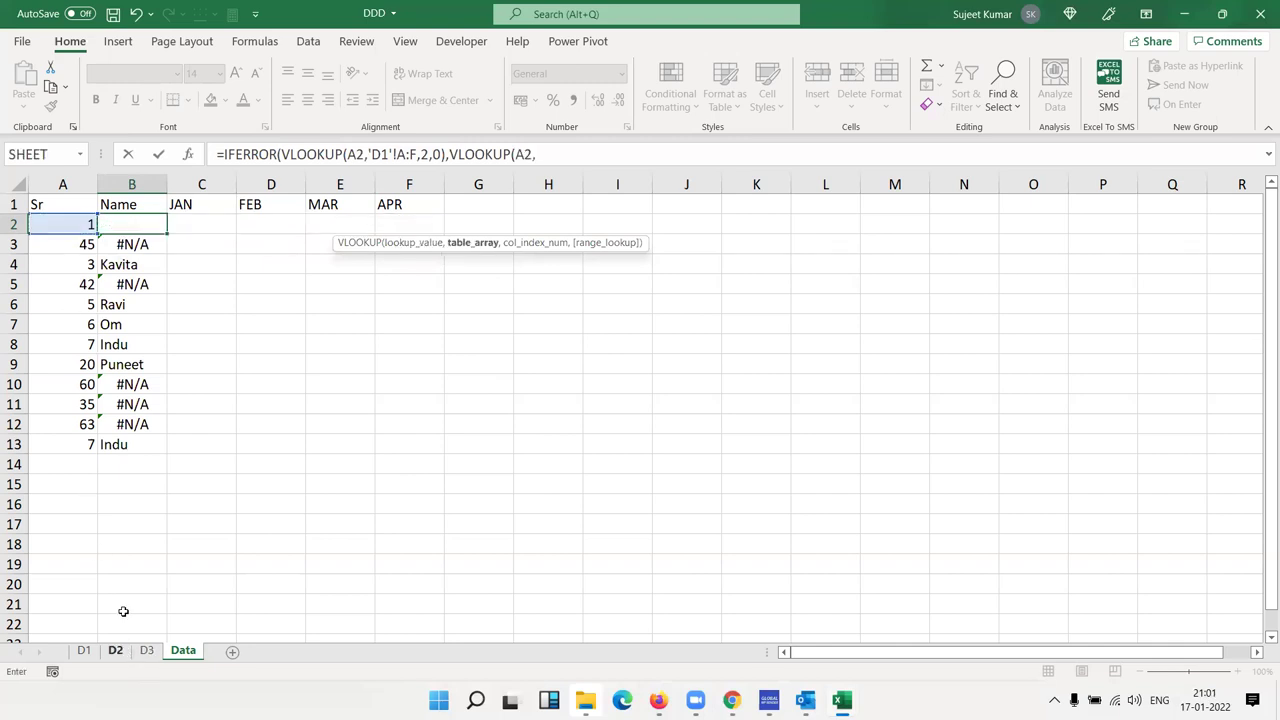
{"action": "left_click_drag", "start_coordinate": [63, 185], "coordinate": [400, 198]}
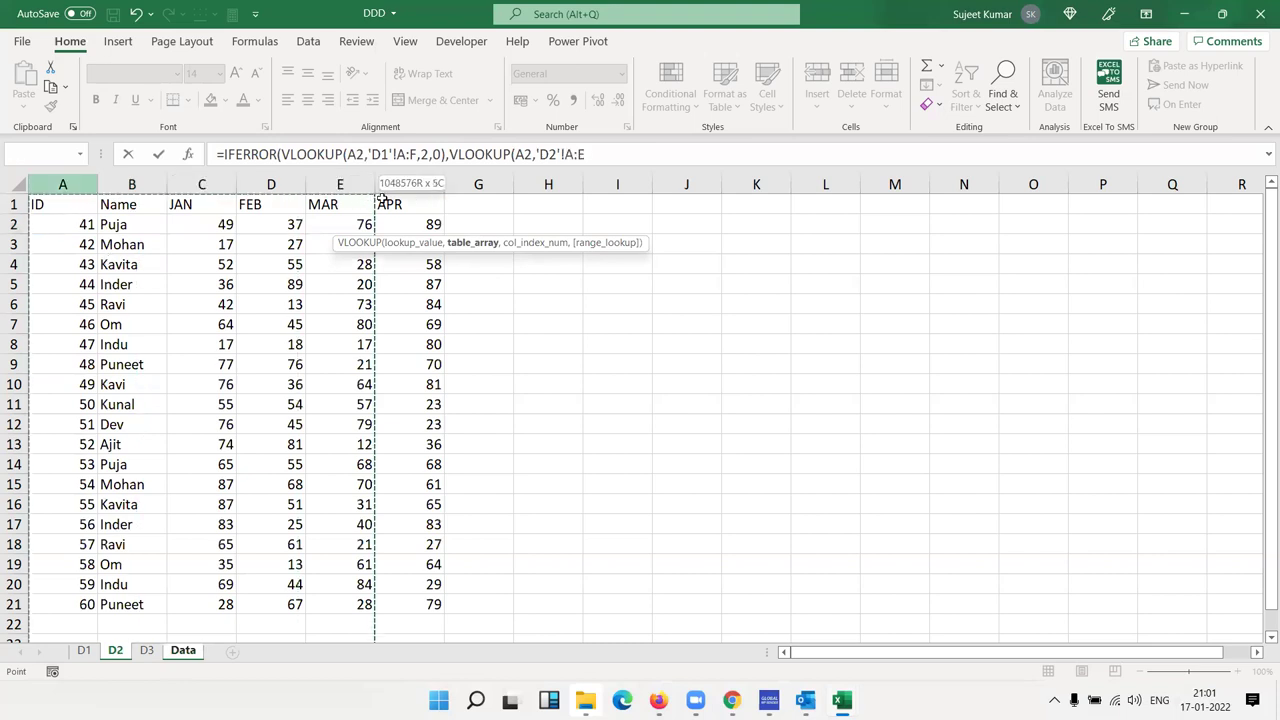
{"action": "type", "text": ","}
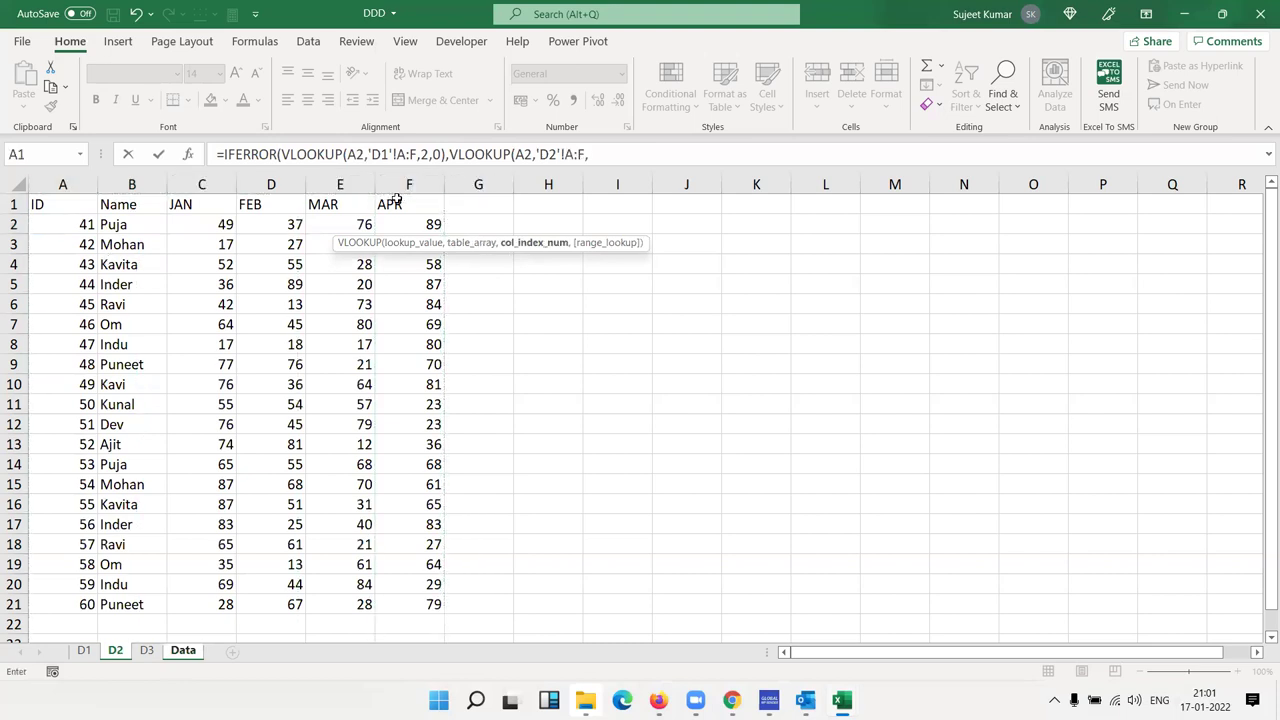
{"action": "type", "text": "2,0"}
{"action": "key", "text": "Escape"}
{"action": "type", "text": ")"}
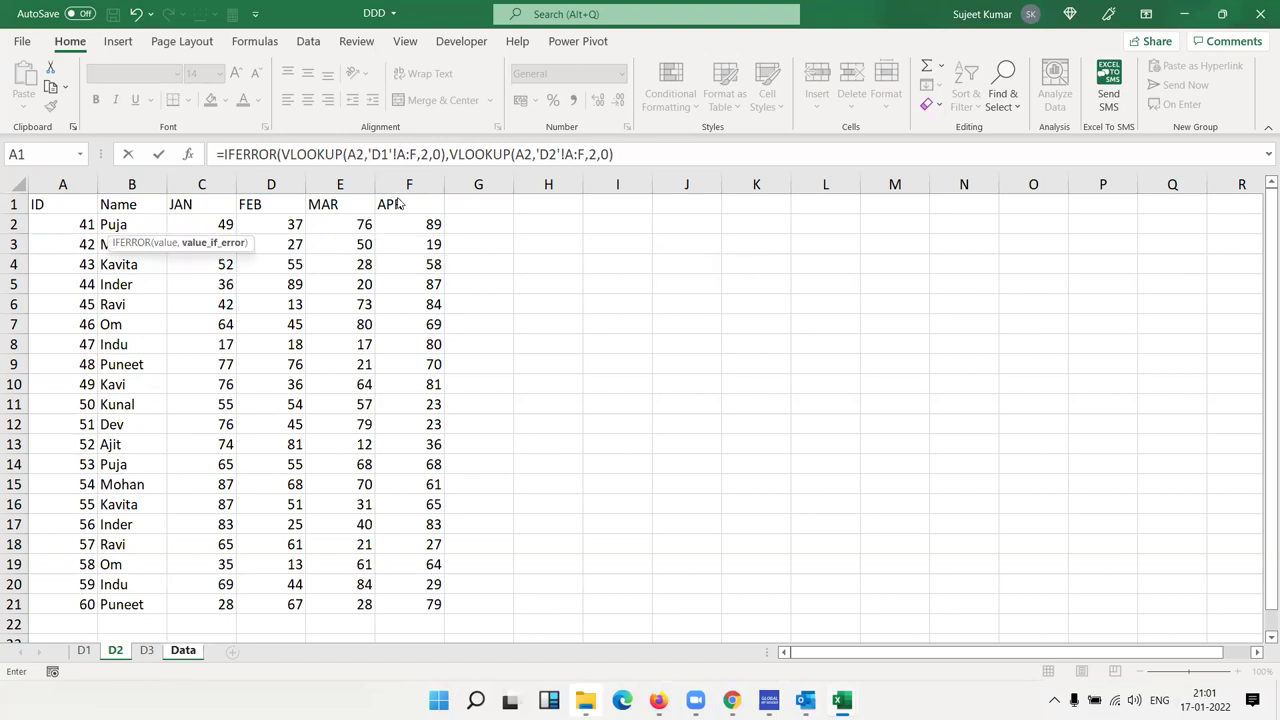
{"action": "key", "text": "Return"}
{"action": "key", "text": "Return"}
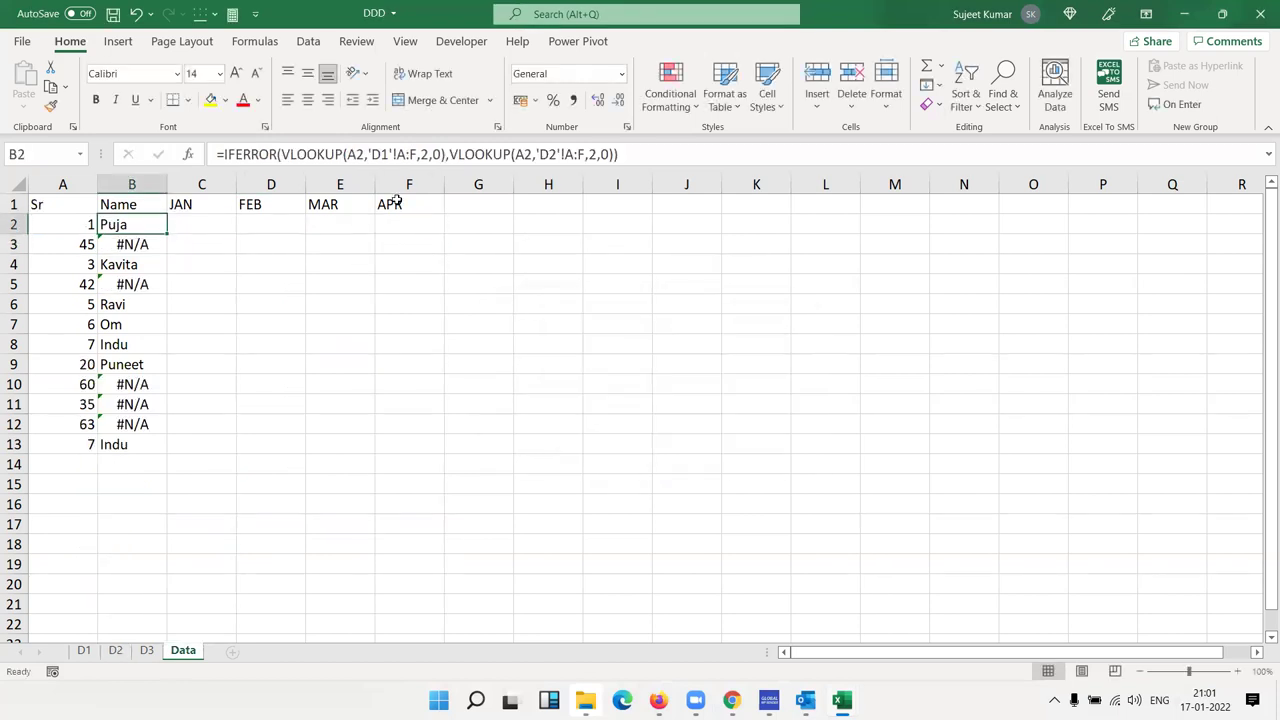
- Review both VLOOKUP parts, fill the formula down to B13 and mark the remaining #N/A rows
{"action": "double_click", "coordinate": [147, 221]}
{"action": "left_click_drag", "start_coordinate": [170, 224], "coordinate": [330, 224]}
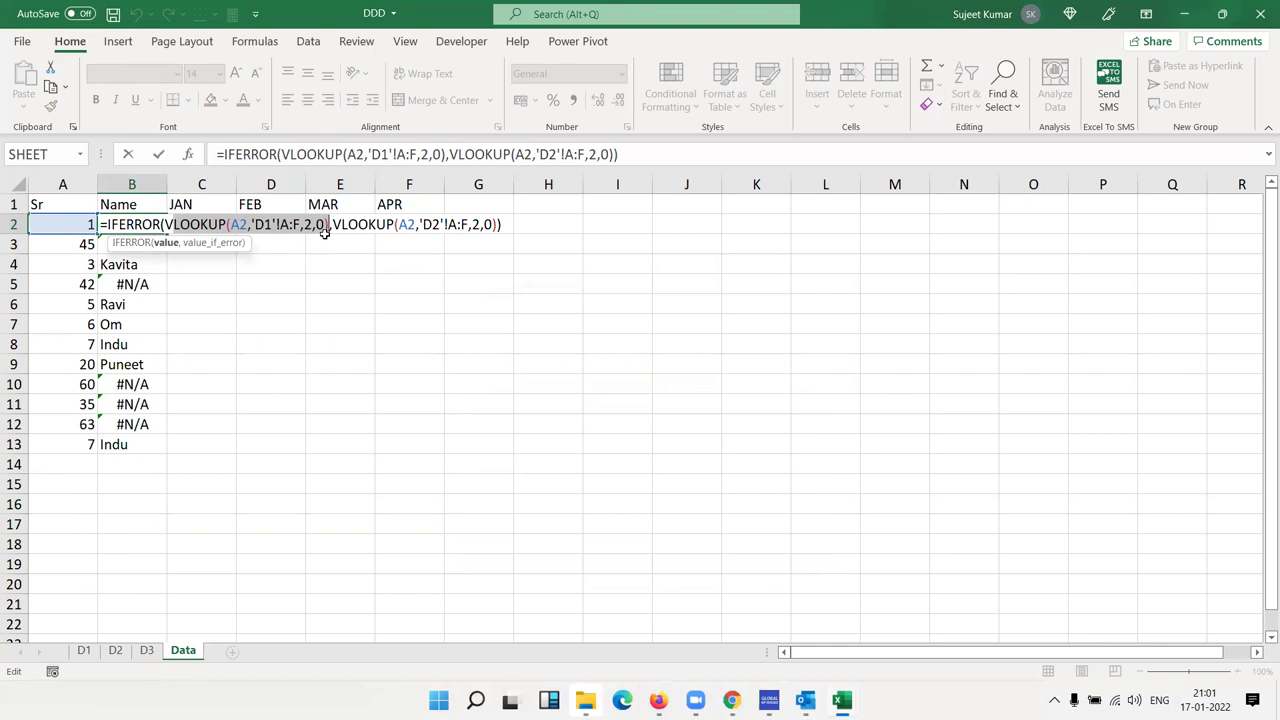
{"action": "left_click_drag", "start_coordinate": [333, 224], "coordinate": [493, 226]}
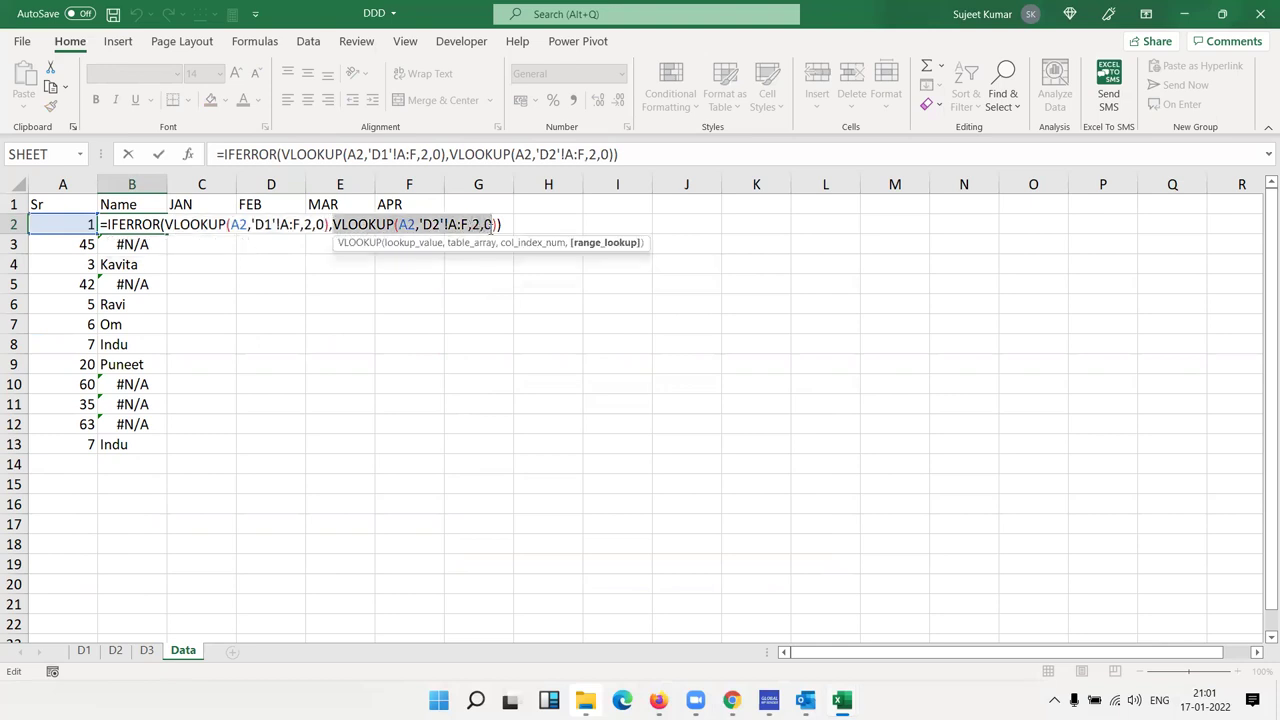
{"action": "key", "text": "Return"}
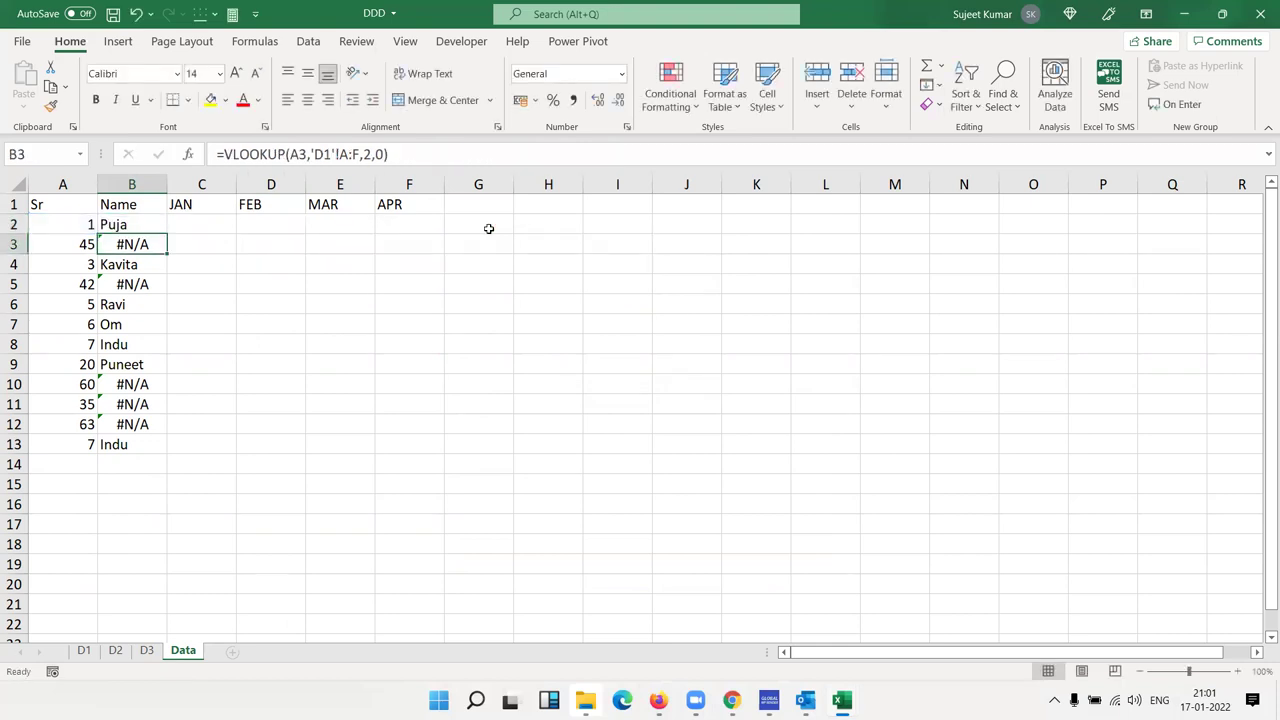
{"action": "key", "text": "Up"}
{"action": "double_click", "coordinate": [164, 234]}
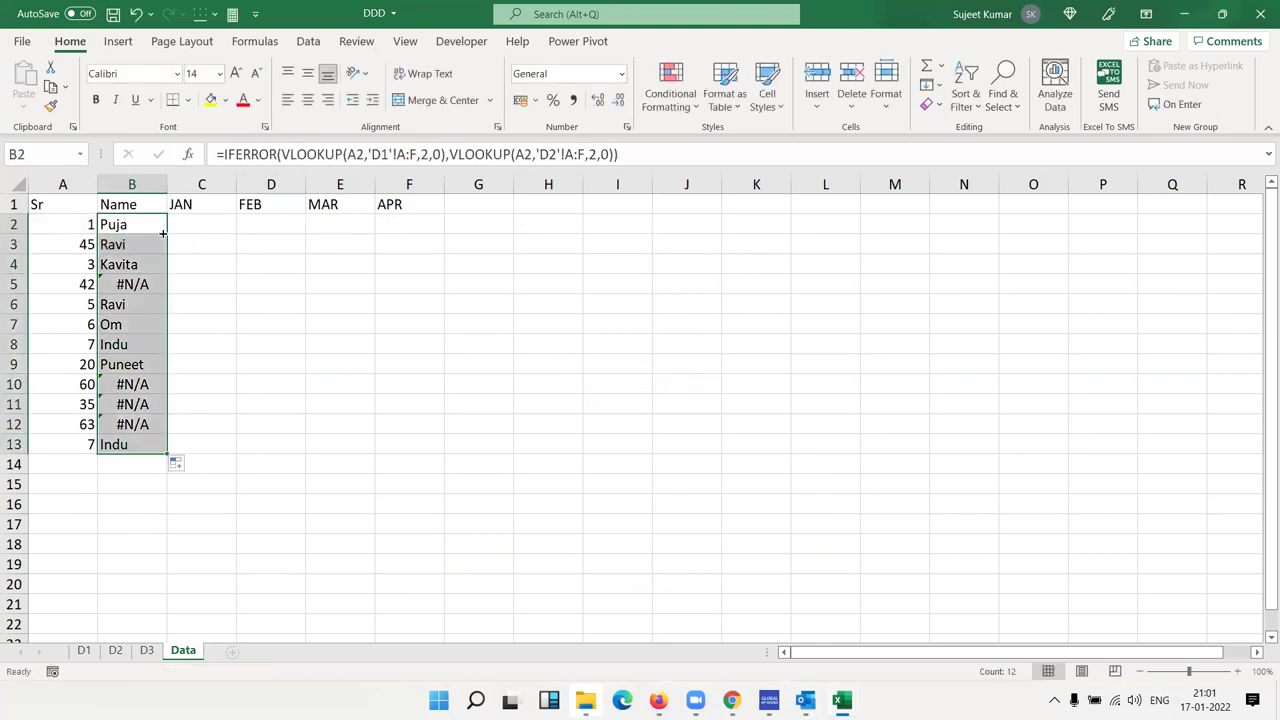
{"action": "left_click_drag", "start_coordinate": [137, 424], "coordinate": [137, 404]}
- Check D2 and D3 for the missing Sr 35 and 63, then reopen B2's formula after the equals sign
{"action": "left_click", "coordinate": [115, 651]}
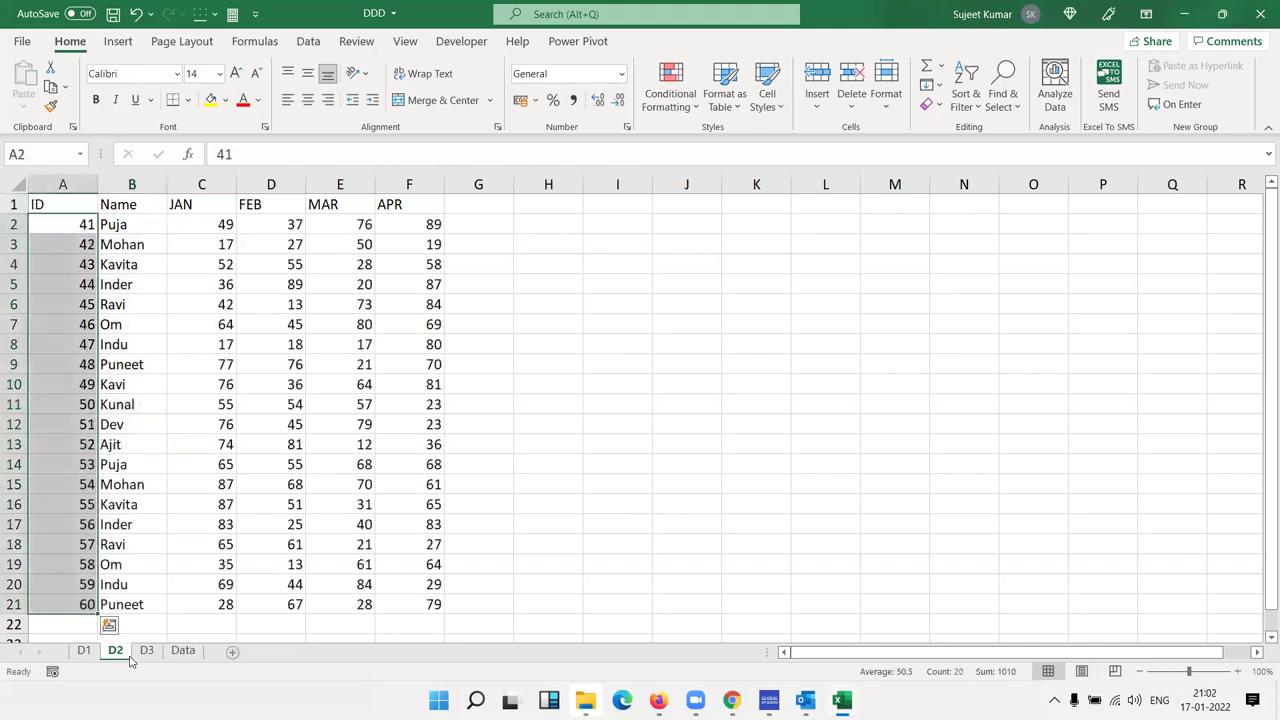
{"action": "left_click", "coordinate": [143, 655]}
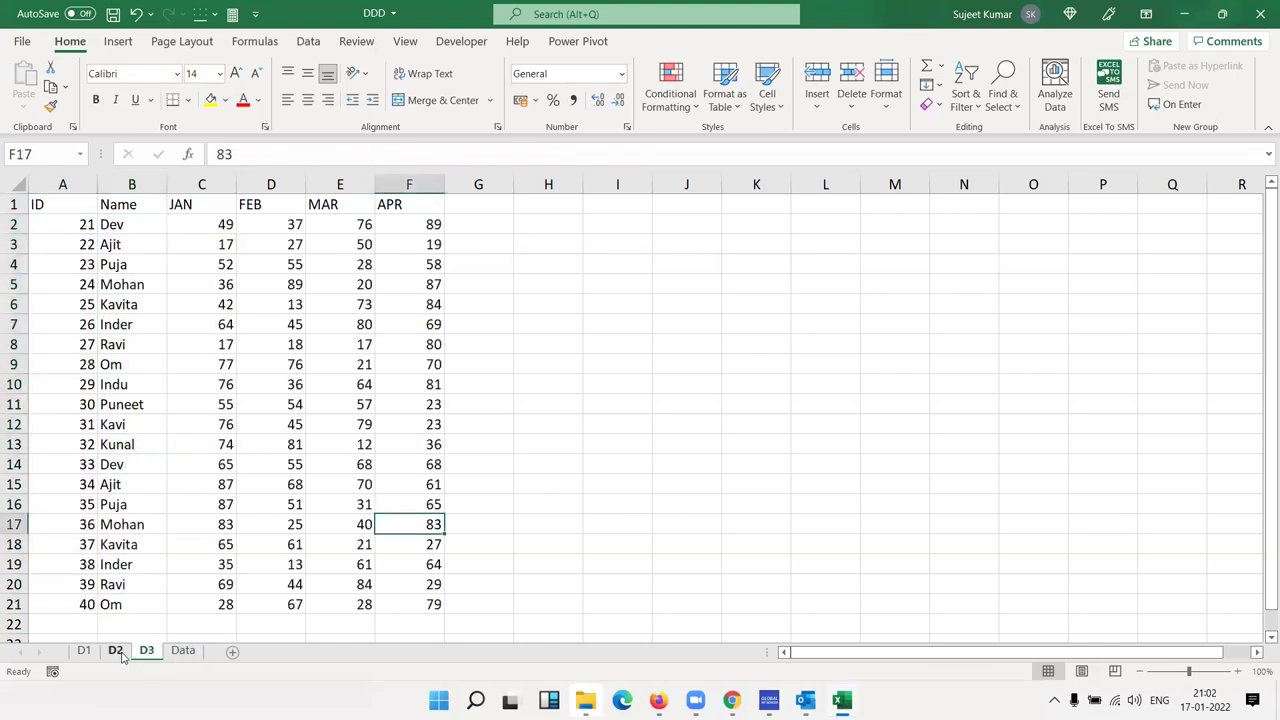
{"action": "left_click", "coordinate": [180, 651]}
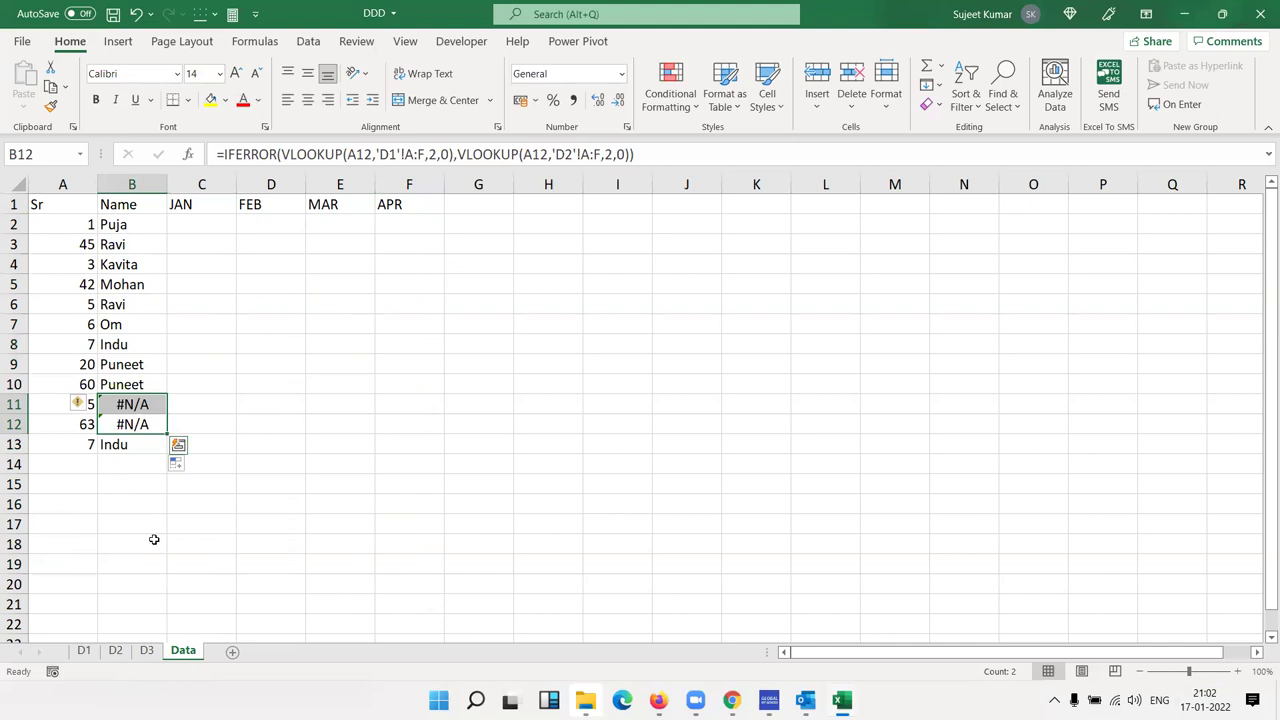
{"action": "double_click", "coordinate": [118, 224]}
{"action": "left_click", "coordinate": [108, 224]}
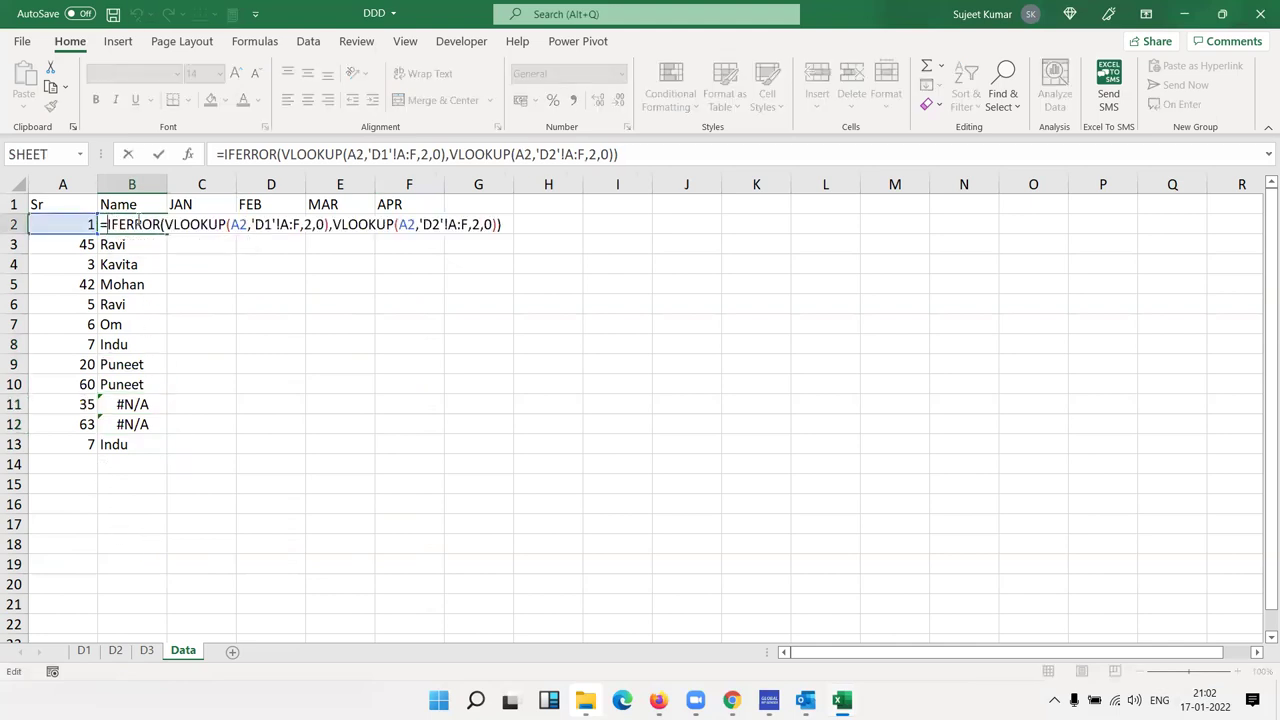
- Nest another IFERROR adding VLOOKUP(A2,'D3'!A:F,2,0) and fill it down to B13
{"action": "type", "text": "IFERROR("}
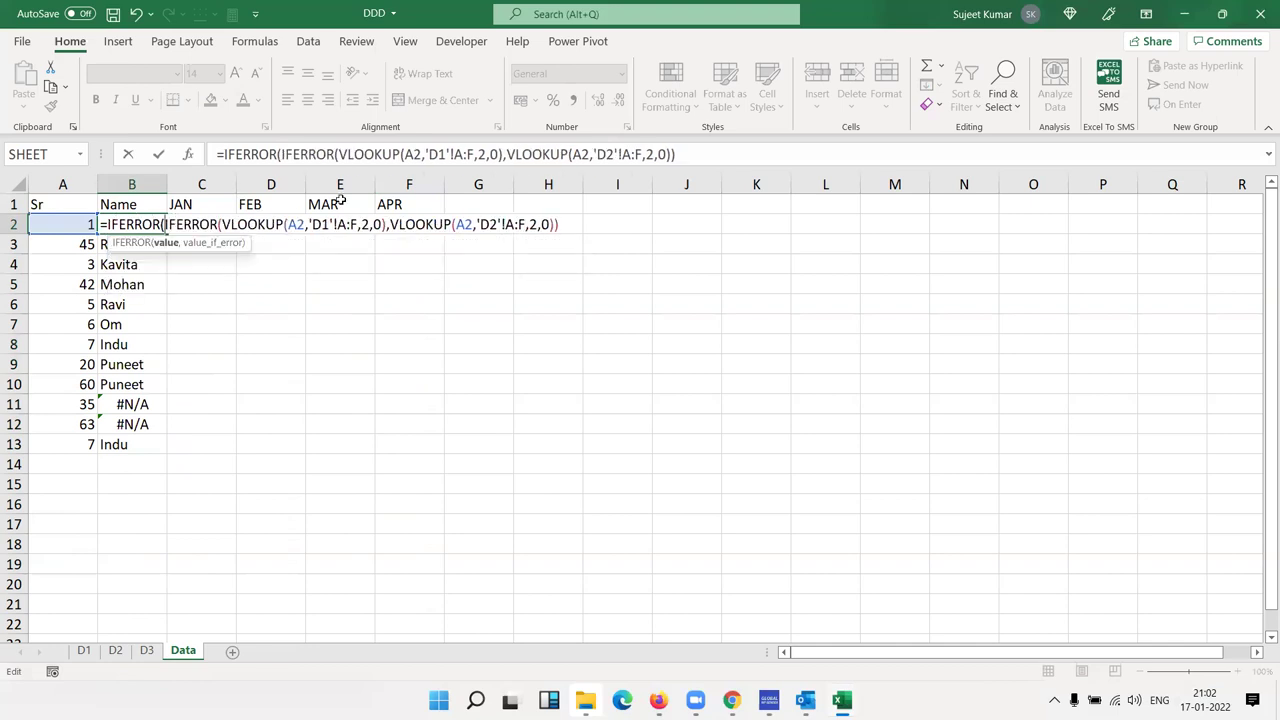
{"action": "type", "text": ","}
{"action": "type", "text": "Vl"}
{"action": "key", "text": "Tab"}
{"action": "left_click", "coordinate": [54, 221]}
{"action": "type", "text": ",VLOOKUP(A2,"}
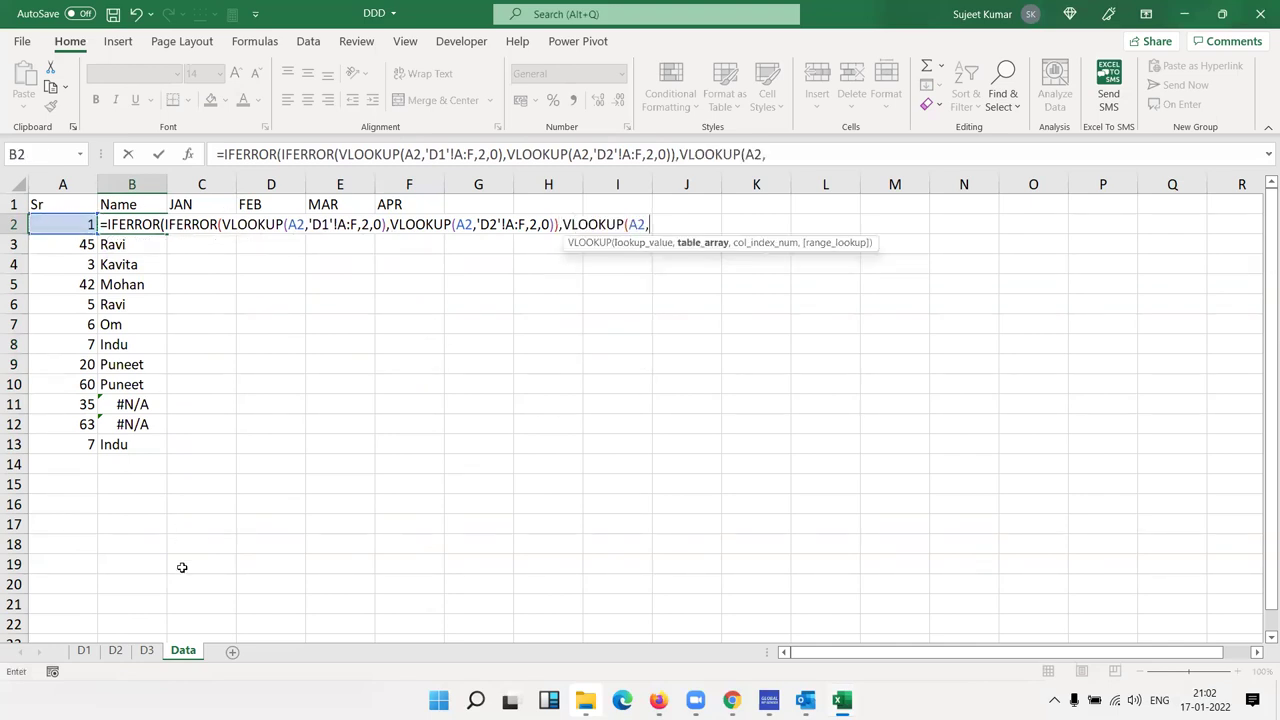
{"action": "left_click", "coordinate": [147, 651]}
{"action": "left_click_drag", "start_coordinate": [79, 185], "coordinate": [405, 186]}
{"action": "type", "text": ","}
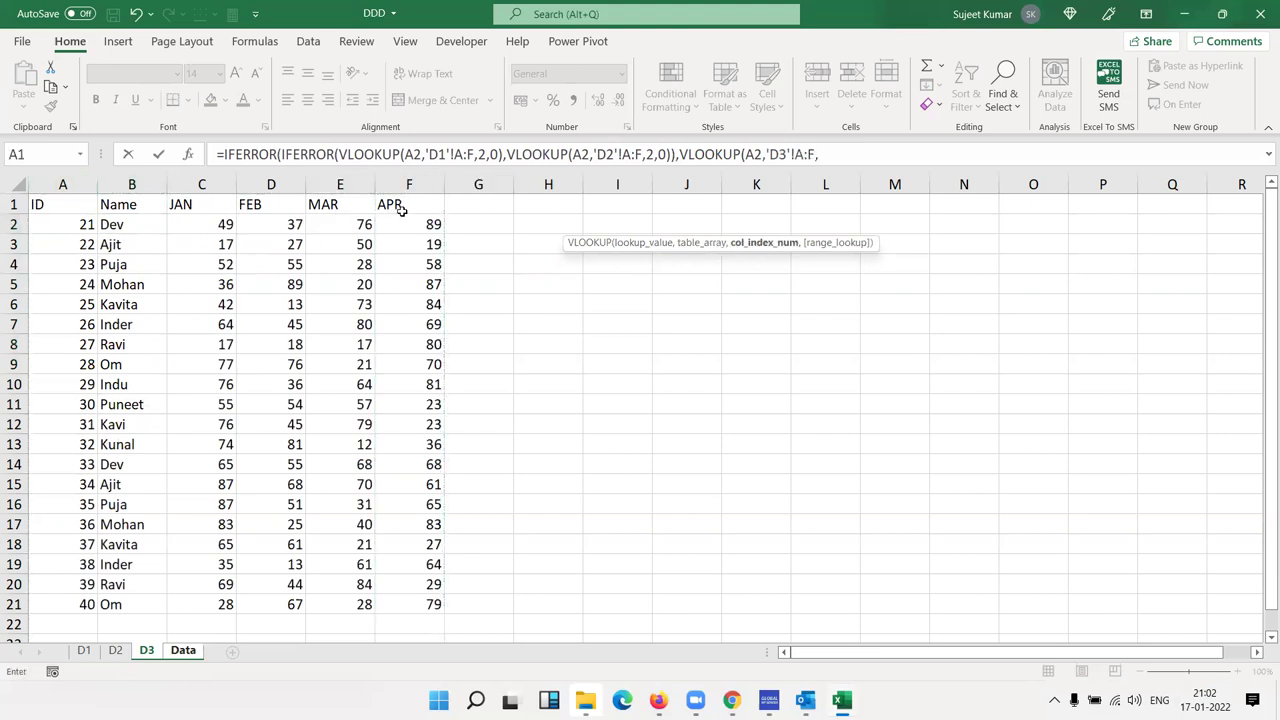
{"action": "type", "text": "2,0"}
{"action": "key", "text": "Return"}
{"action": "key", "text": "Return"}
{"action": "key", "text": "Up"}
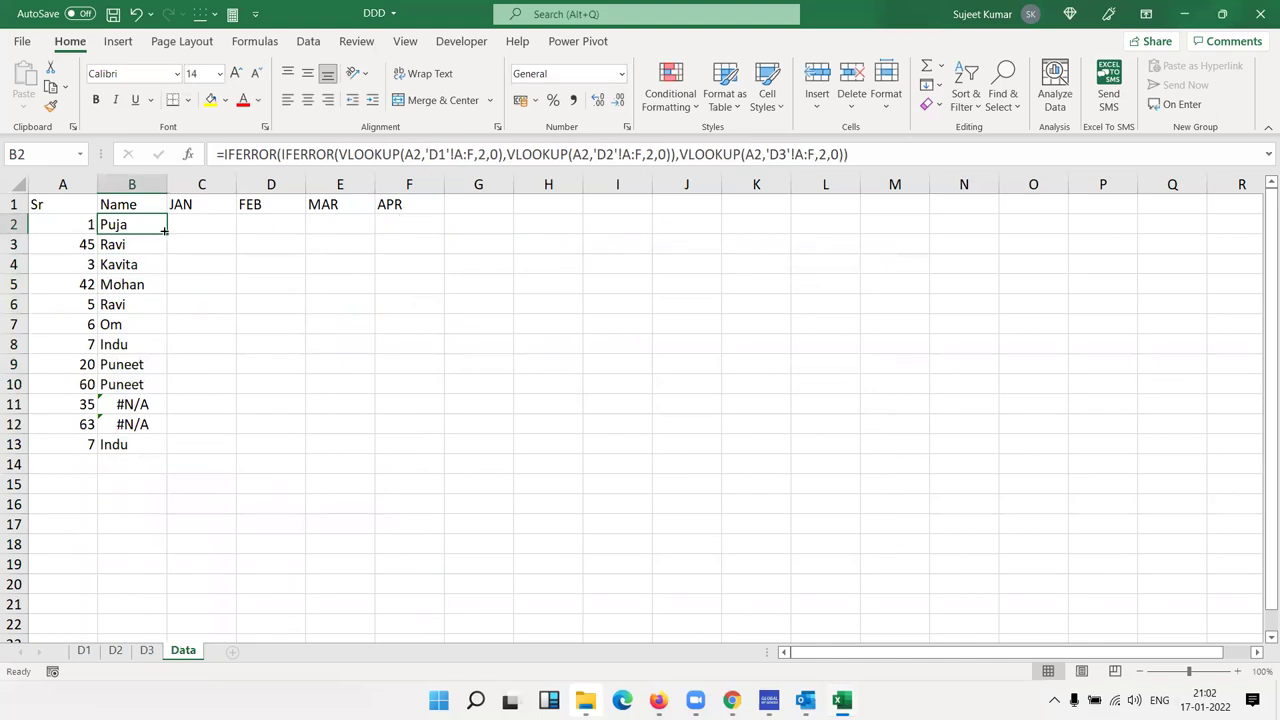
{"action": "double_click", "coordinate": [165, 230]}
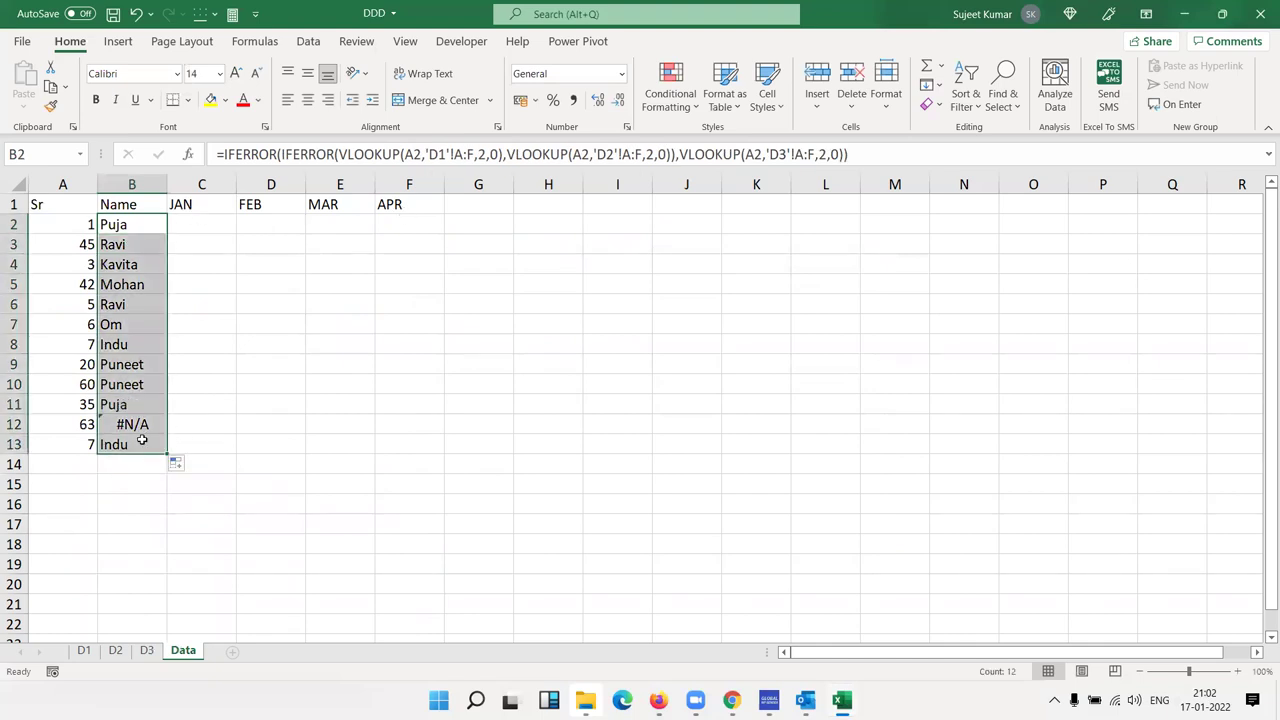
{"action": "left_click_drag", "start_coordinate": [142, 440], "coordinate": [138, 224]}
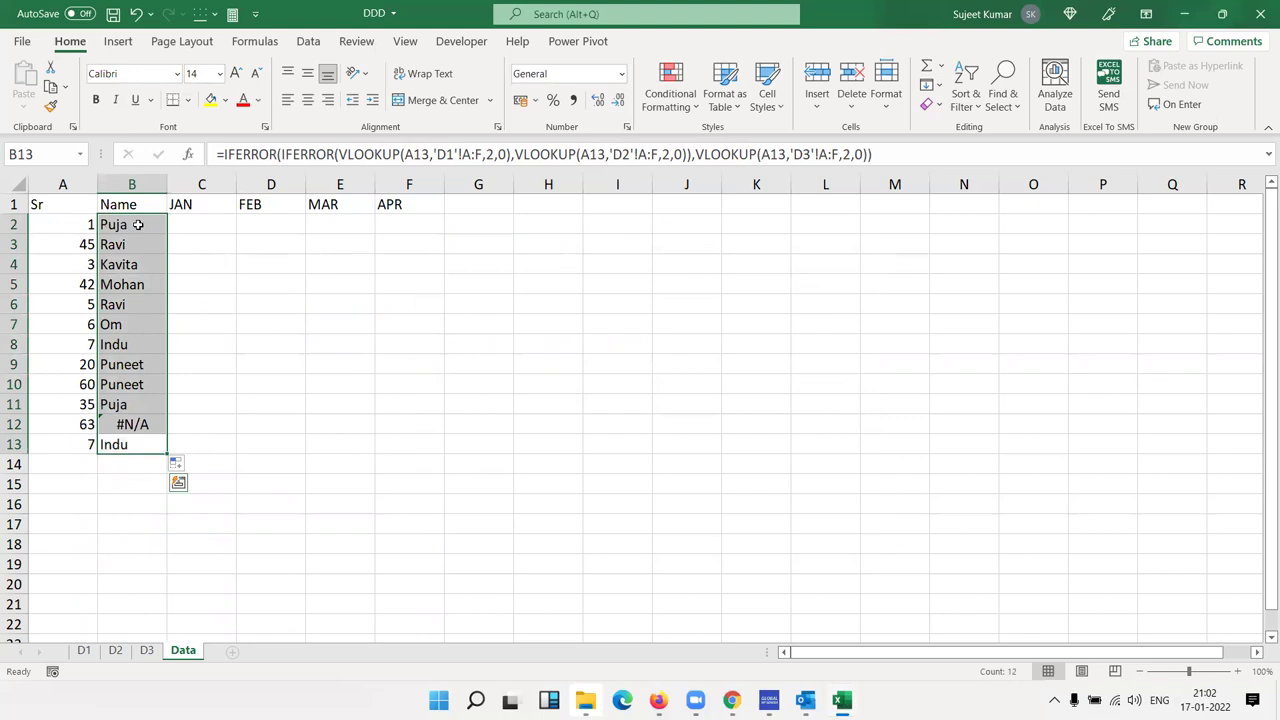
- Delete the B2:B13 Name results and the B1:F1 headings, keeping only the Sr column
{"action": "key", "text": "Delete"}
{"action": "key", "text": "Up"}
{"action": "key", "text": "ctrl+Up"}
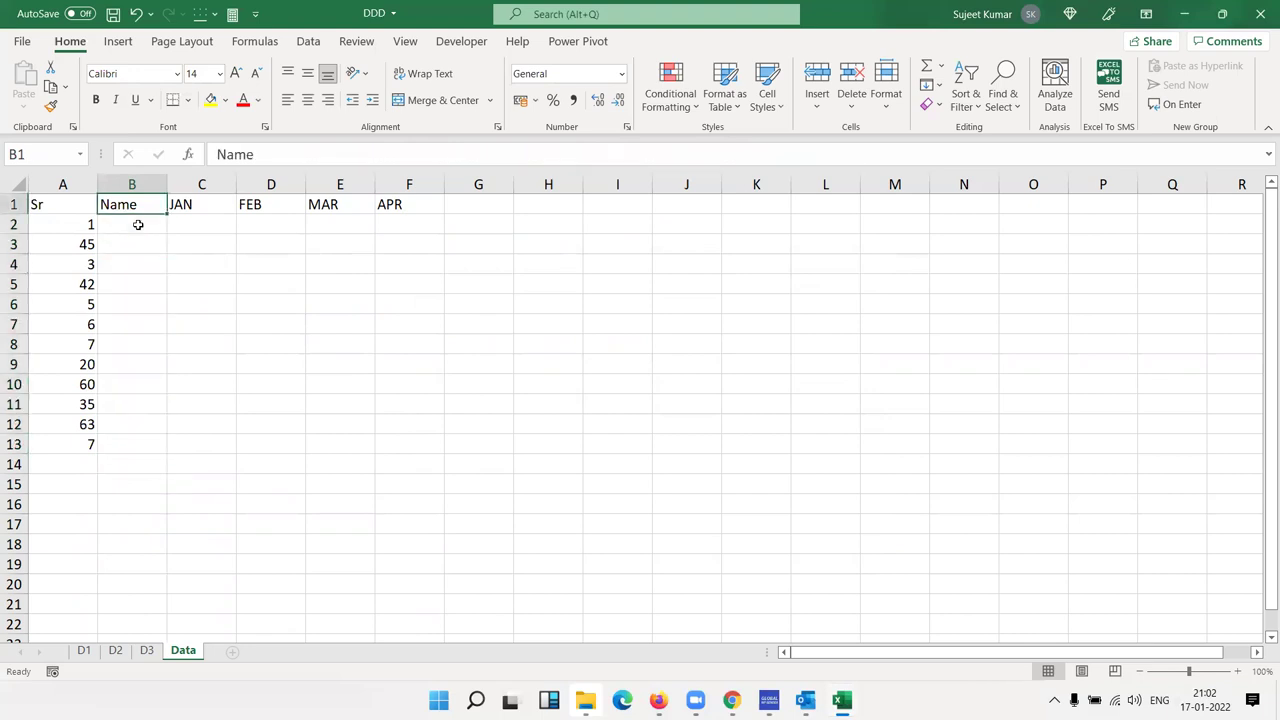
{"action": "key", "text": "ctrl+shift+Right"}
{"action": "key", "text": "Delete"}
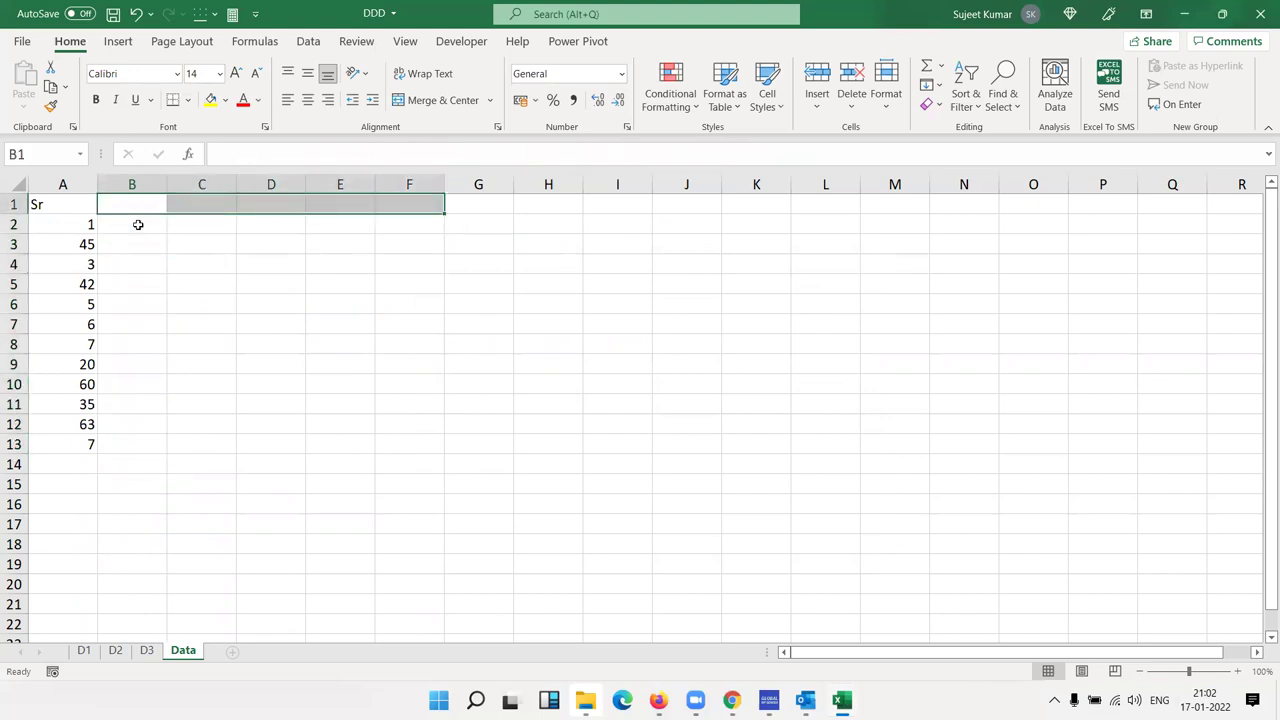
{"action": "key", "text": "Left"}
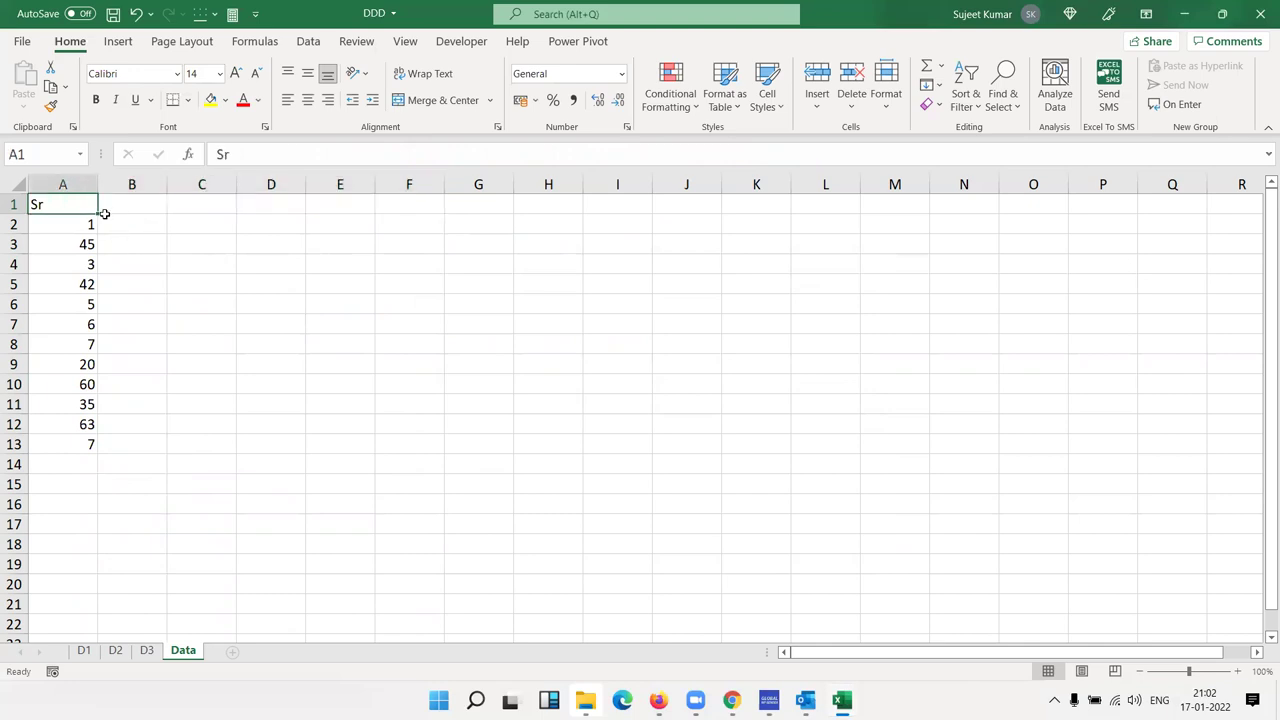
- Load D1's A1:F21 range into Power Query via From Table/Range, with headers
{"action": "left_click", "coordinate": [309, 41]}
{"action": "left_click", "coordinate": [83, 651]}
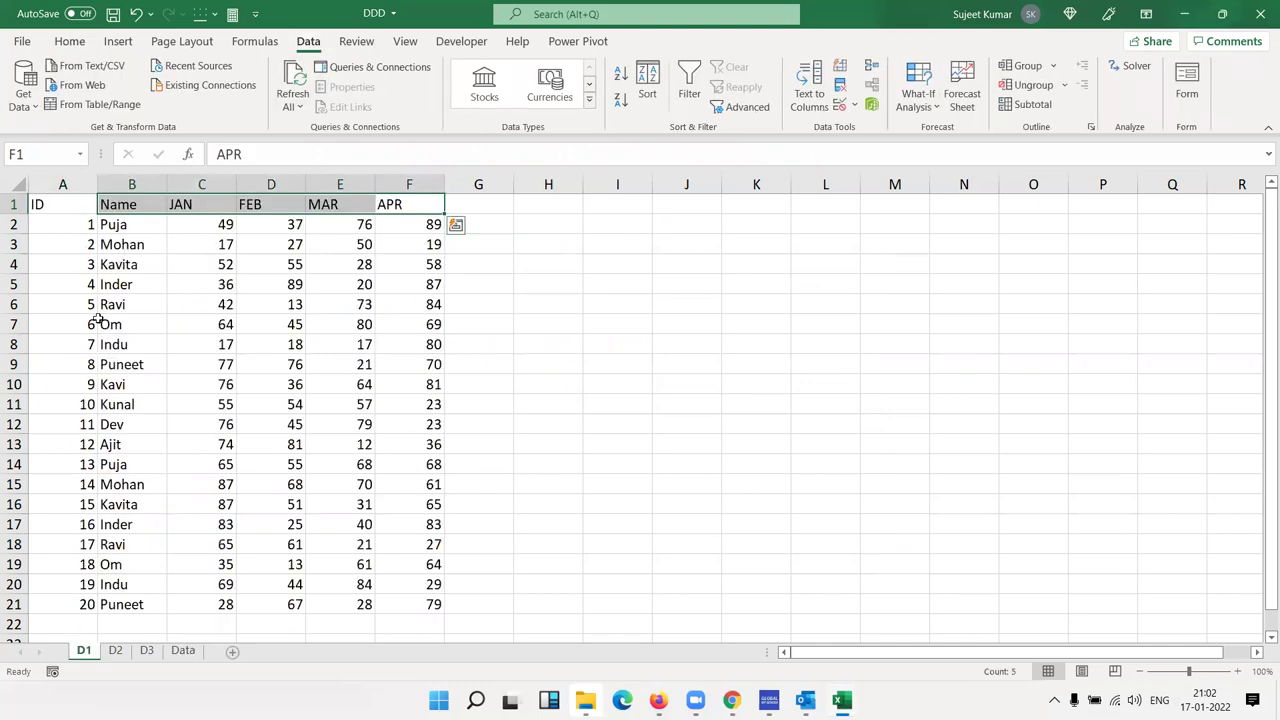
{"action": "left_click_drag", "start_coordinate": [81, 204], "coordinate": [386, 597]}
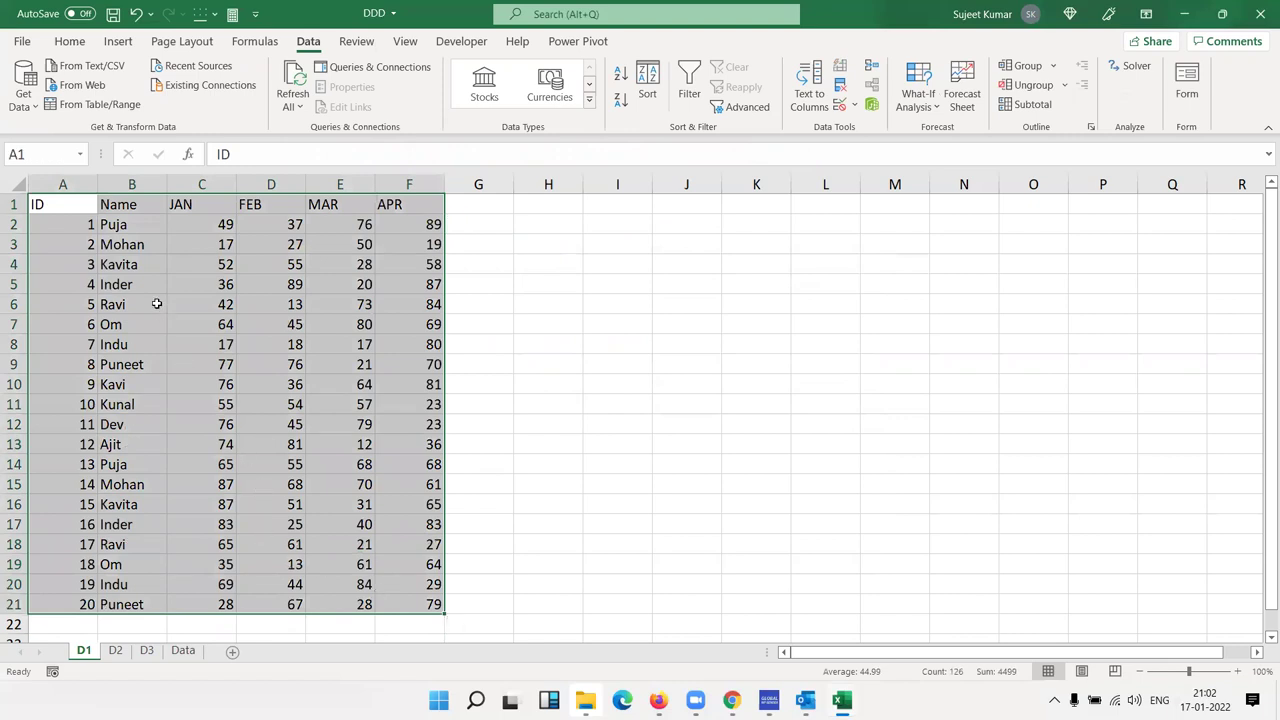
{"action": "left_click", "coordinate": [24, 110]}
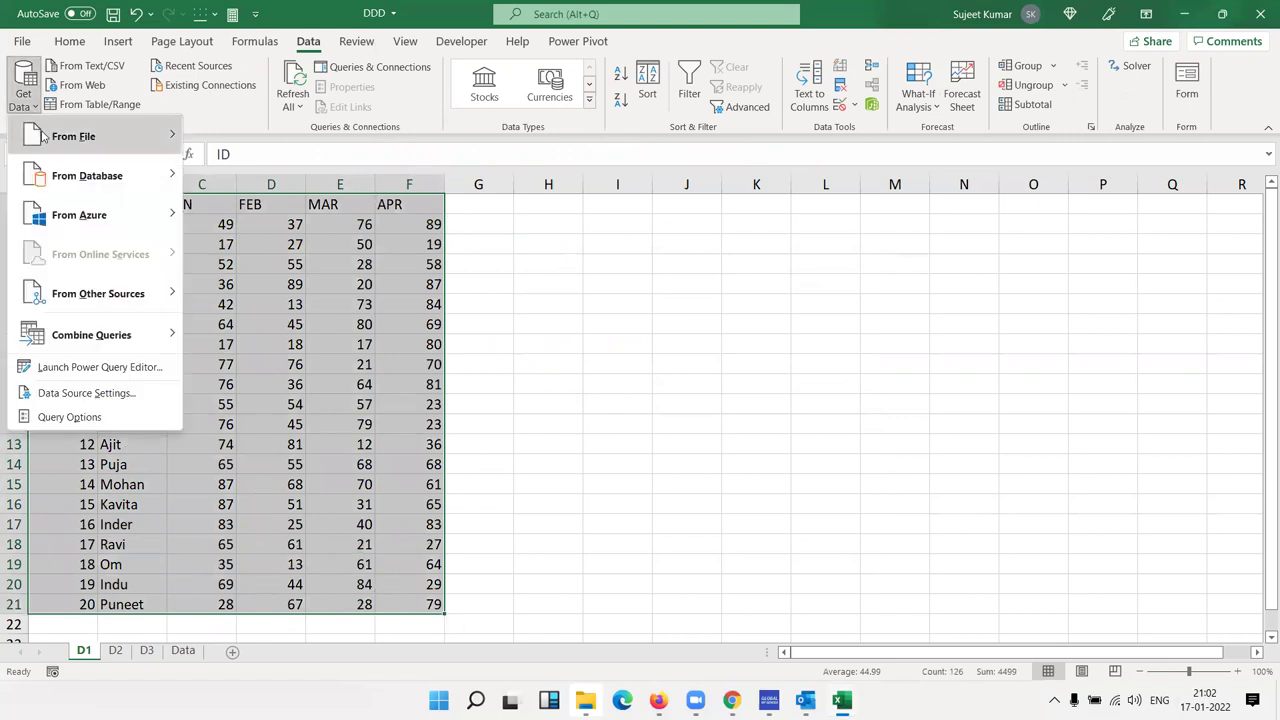
{"action": "mouse_move", "coordinate": [45, 136]}
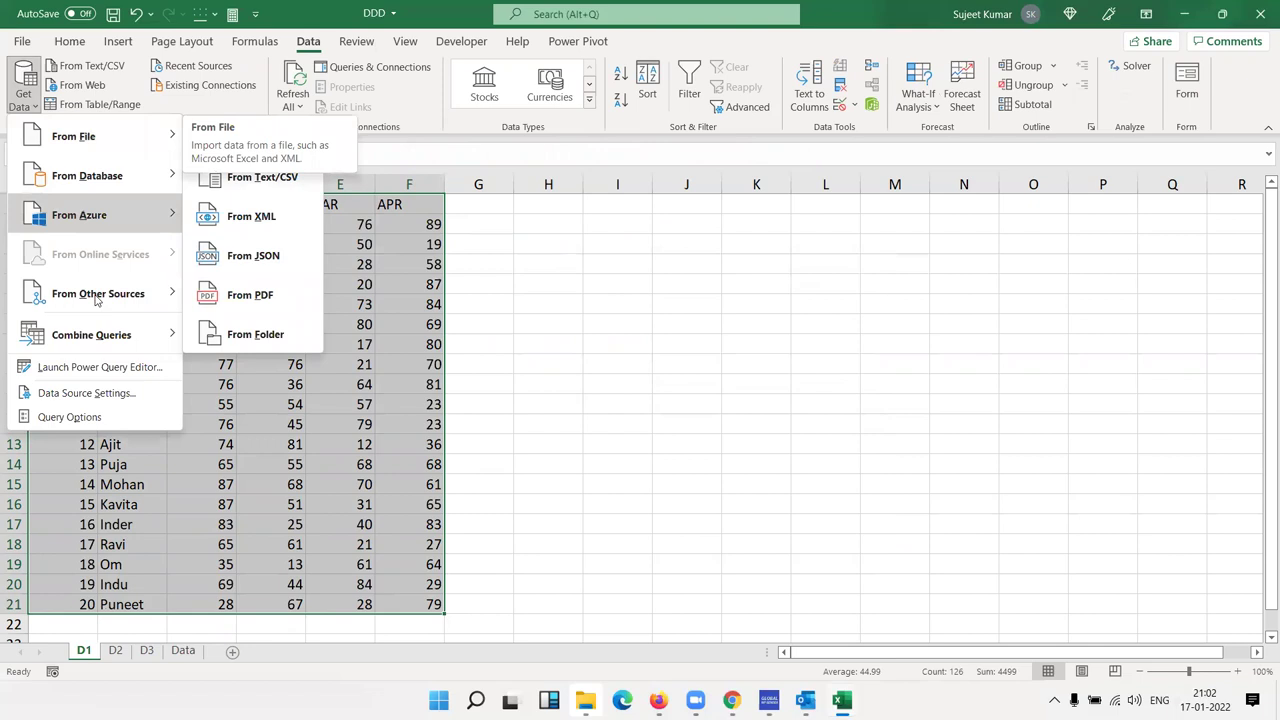
{"action": "mouse_move", "coordinate": [97, 300]}
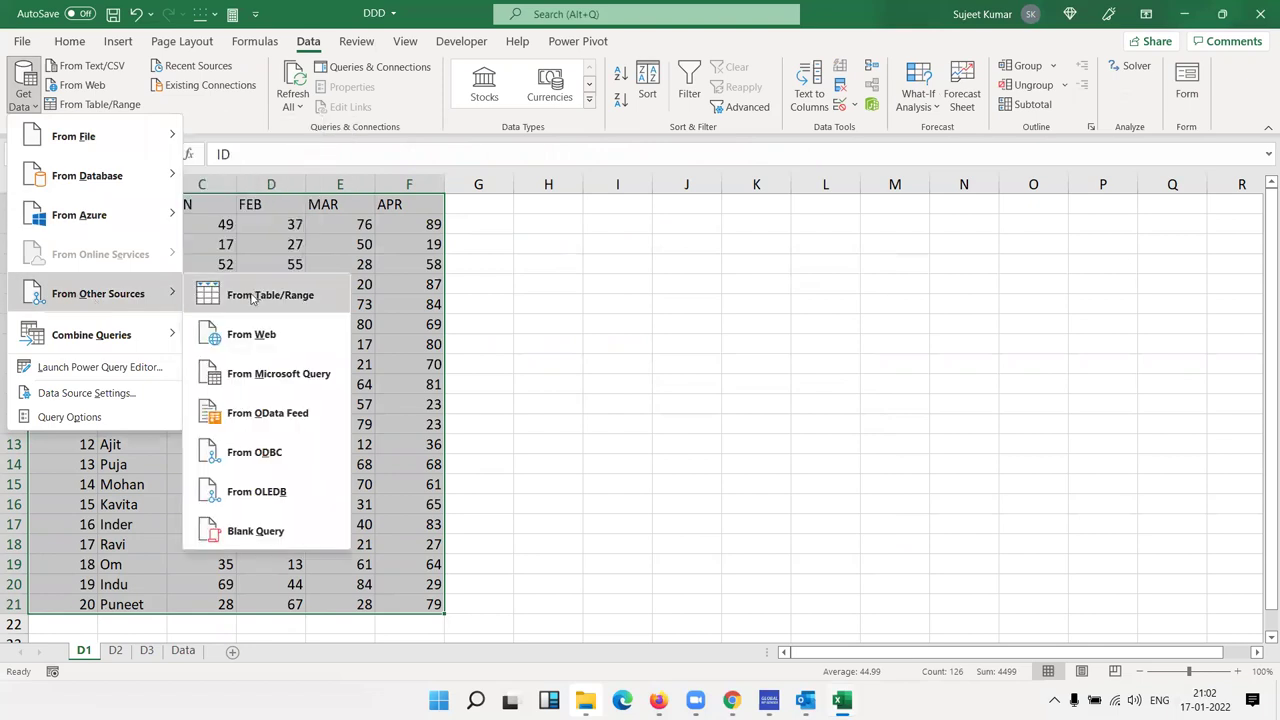
{"action": "left_click", "coordinate": [253, 298]}
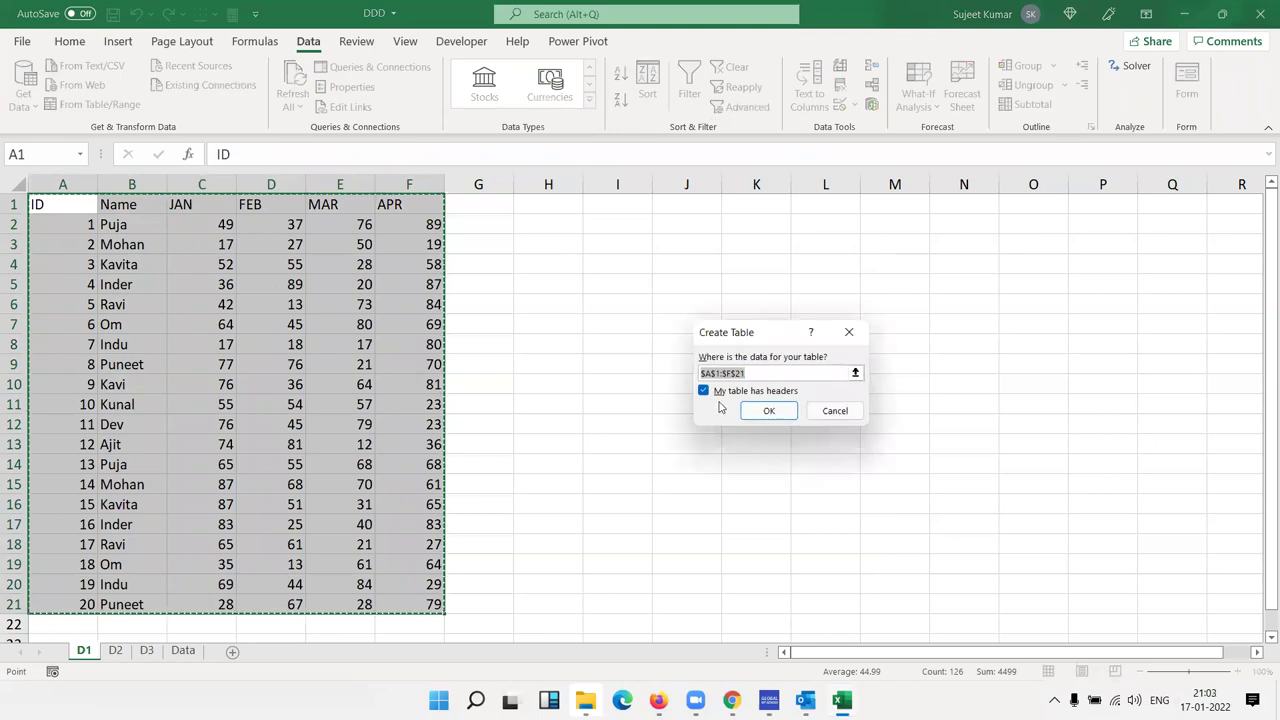
{"action": "left_click", "coordinate": [767, 413]}
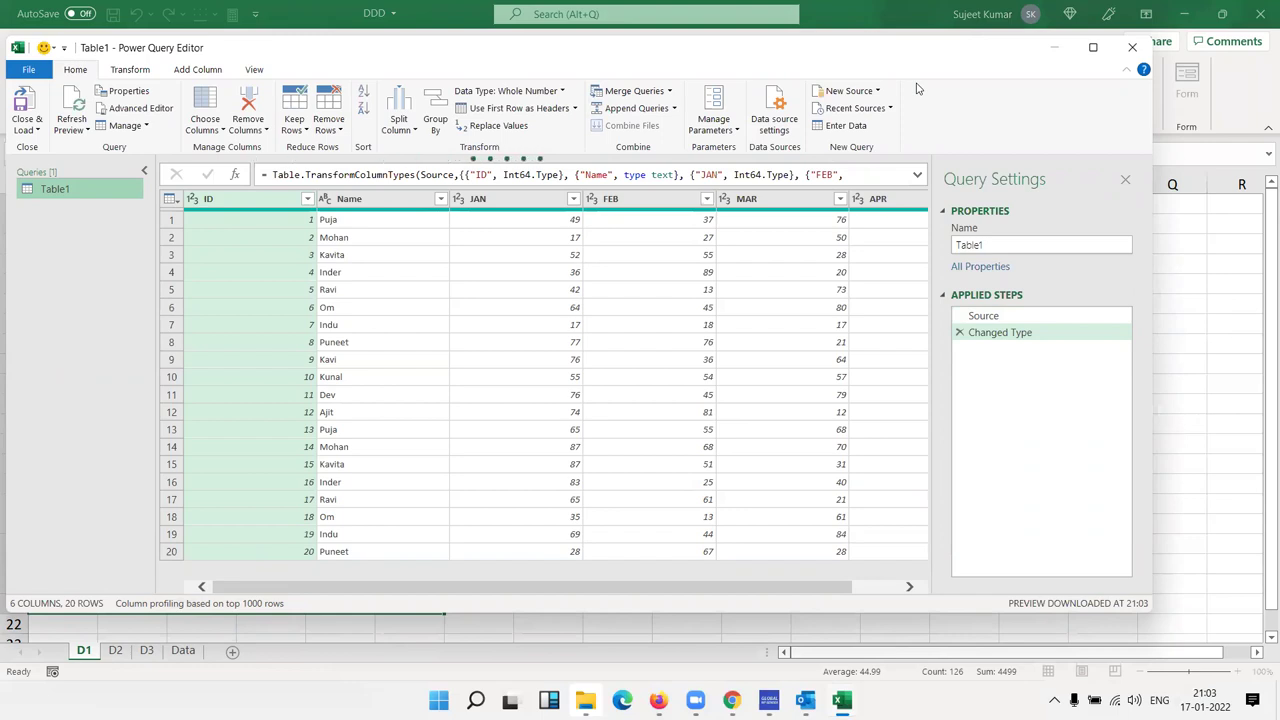
- Check values in the Table1 preview, then close the editor and keep the query
{"action": "left_click", "coordinate": [596, 377]}
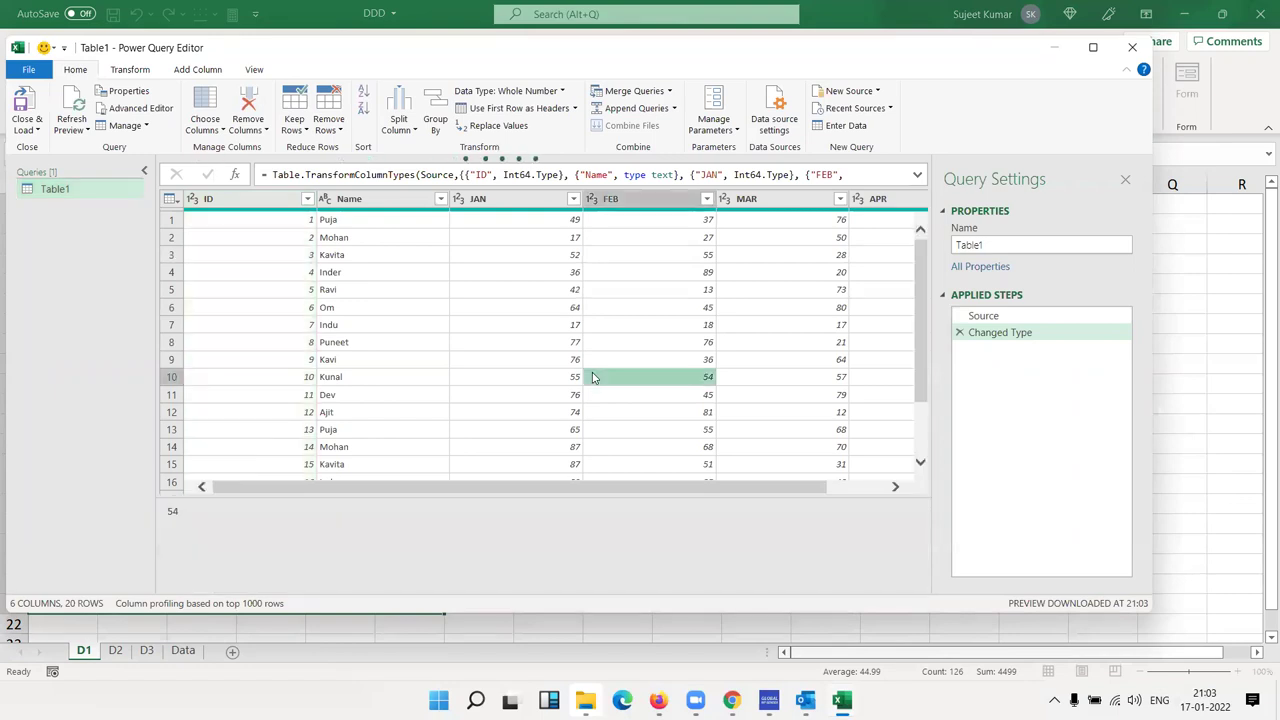
{"action": "left_click", "coordinate": [439, 361]}
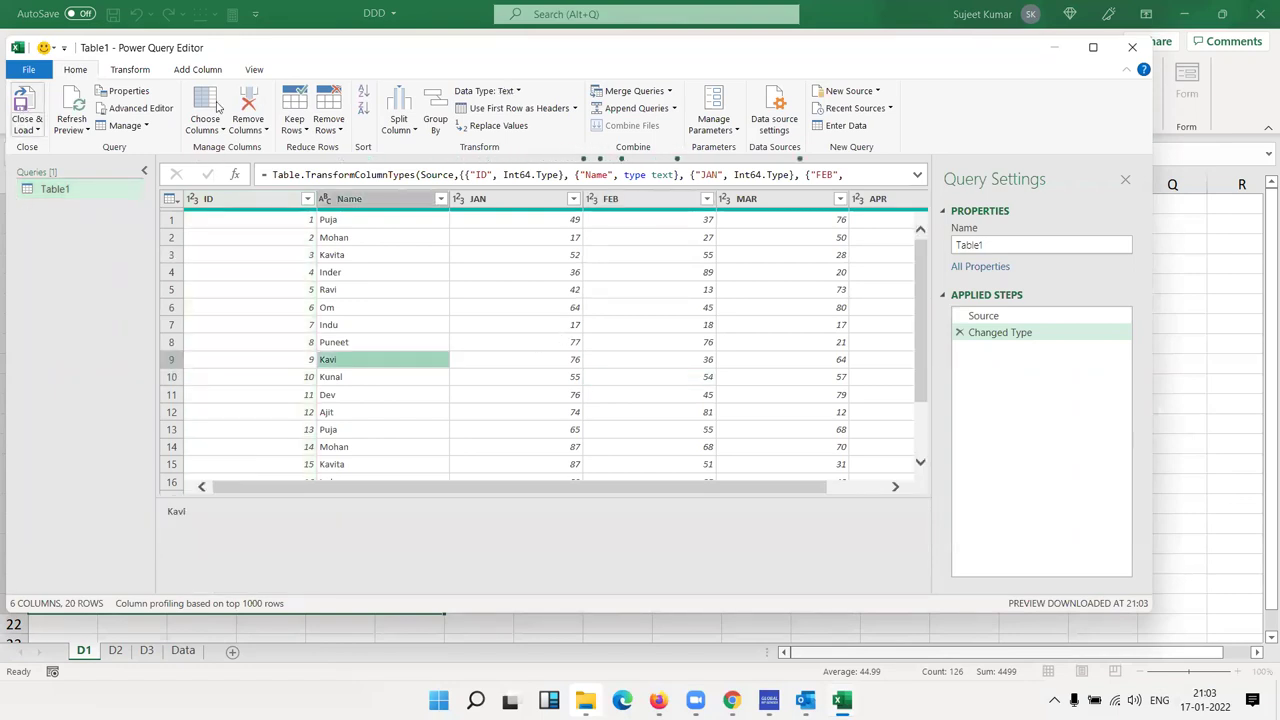
{"action": "left_click", "coordinate": [1132, 47]}
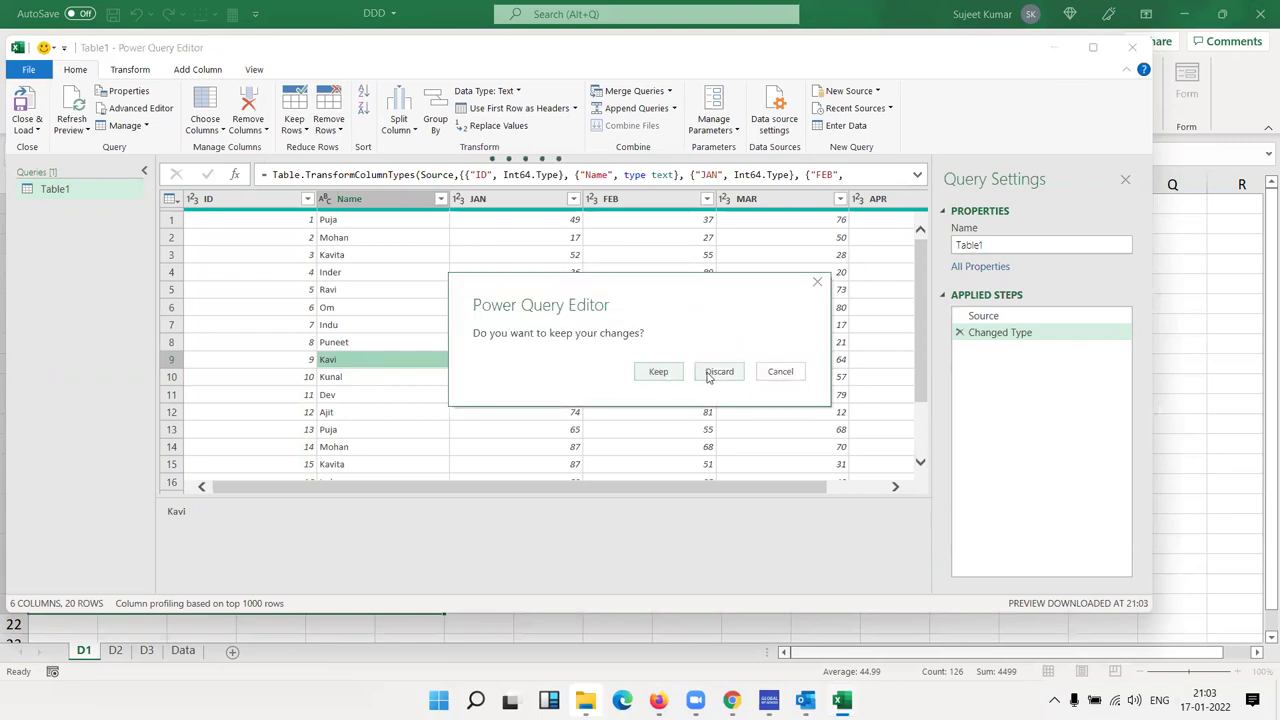
{"action": "left_click", "coordinate": [662, 374]}
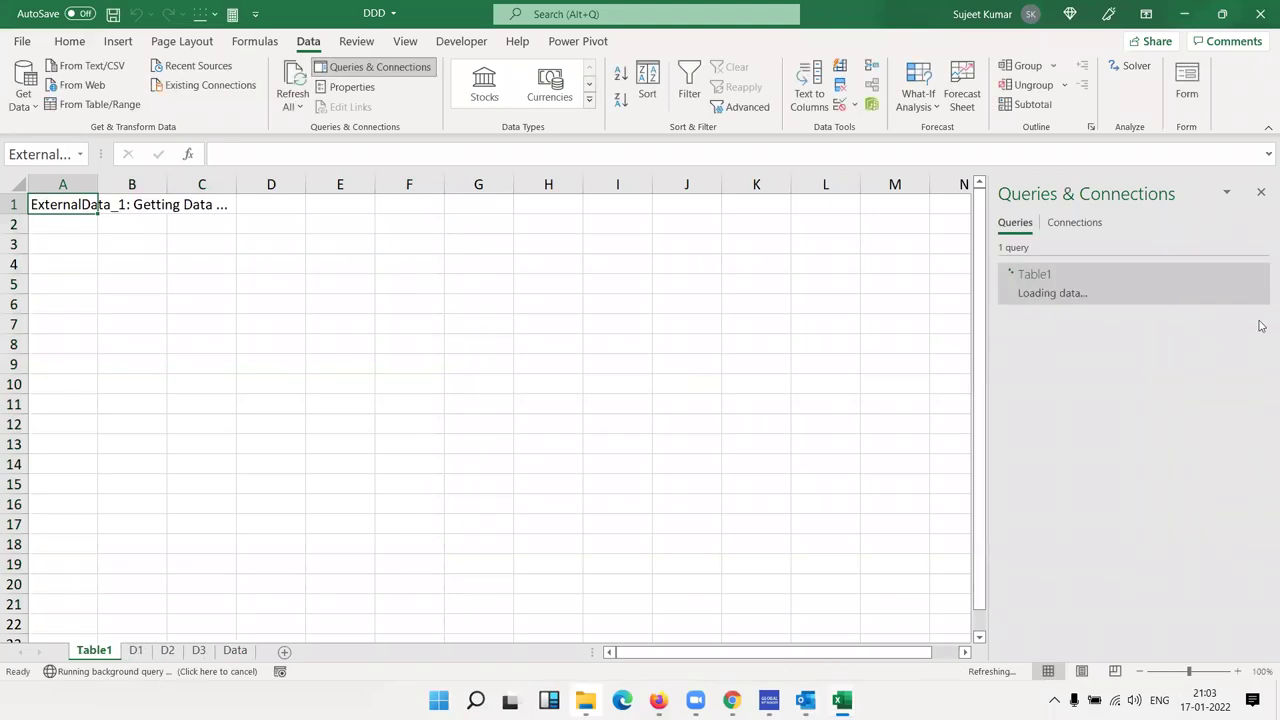
- Delete the loaded Table1 sheet and go to the D2 sheet
{"action": "right_click", "coordinate": [110, 652]}
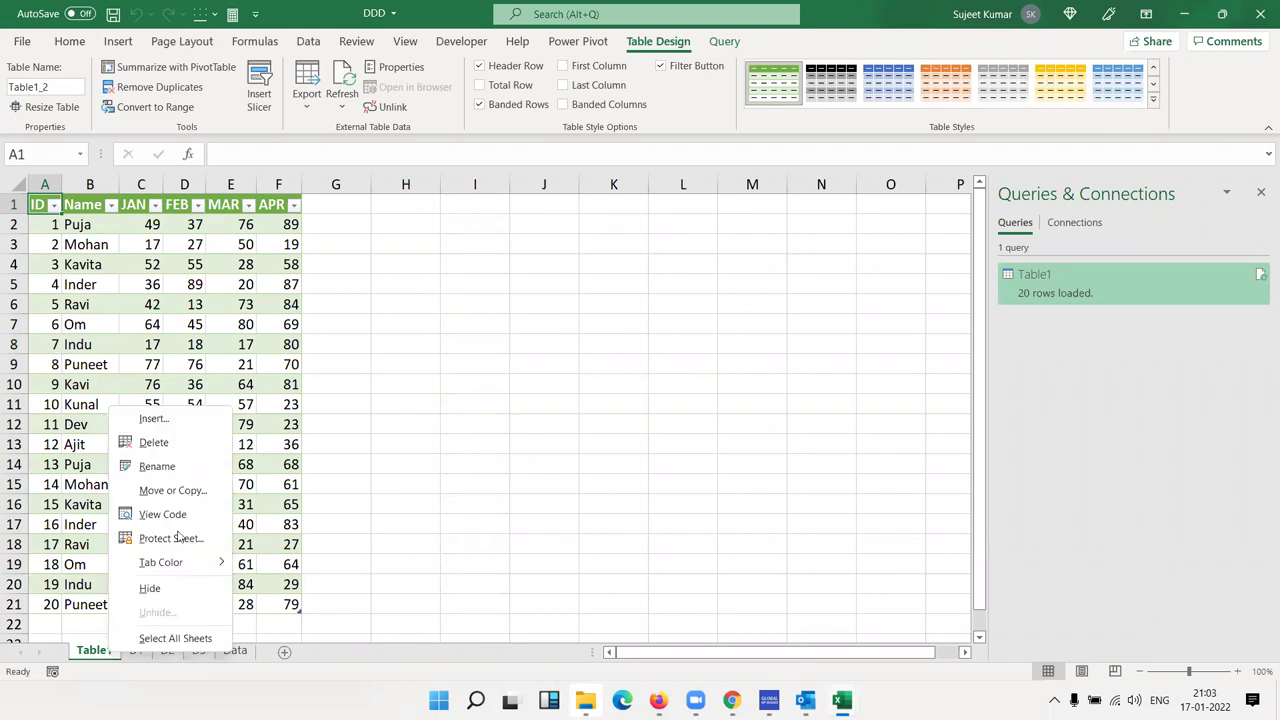
{"action": "left_click", "coordinate": [168, 444]}
{"action": "left_click", "coordinate": [632, 400]}
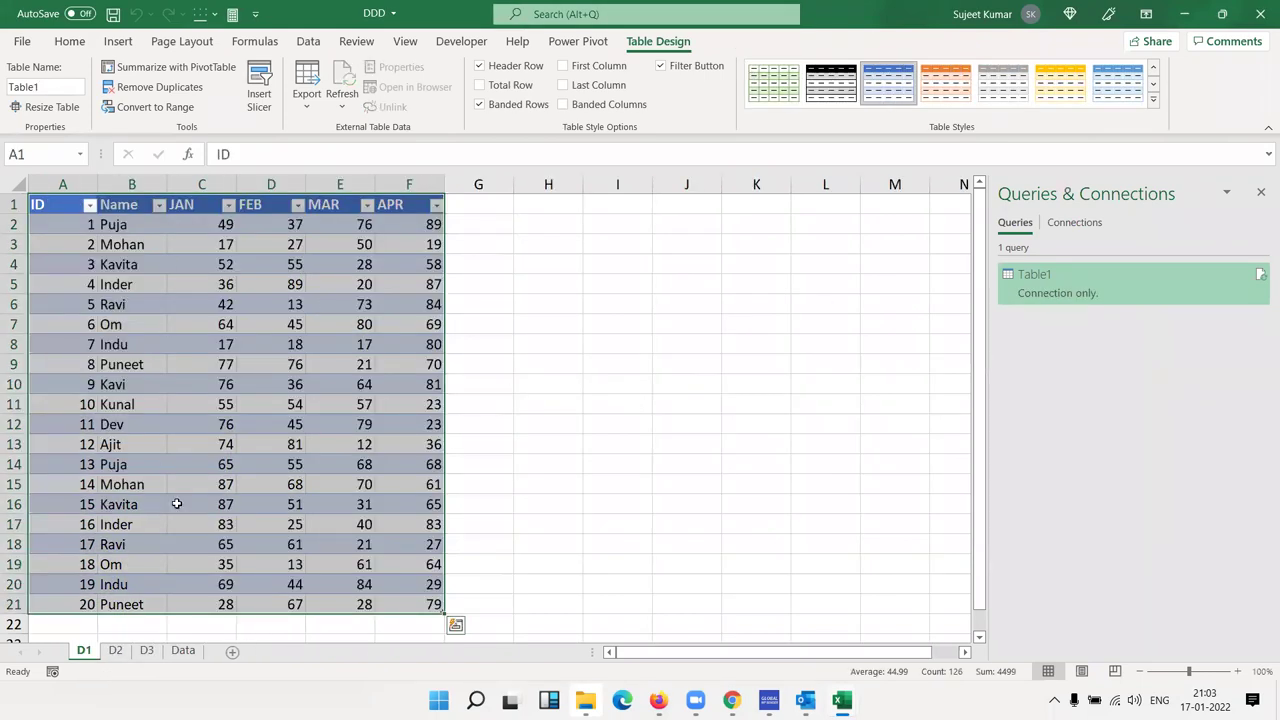
{"action": "left_click", "coordinate": [114, 651]}
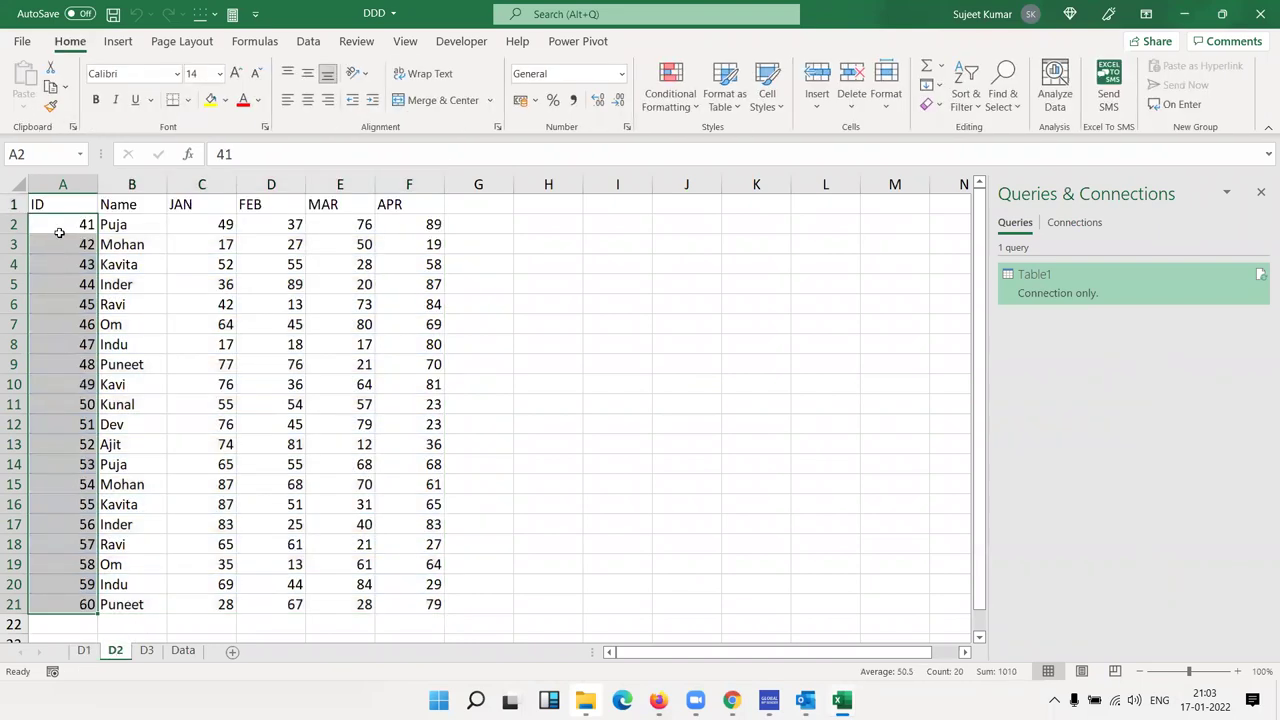
- Create a Table3 query from the D2 range A1:F21 and load it to a new Table3 sheet
{"action": "left_click_drag", "start_coordinate": [40, 204], "coordinate": [430, 604]}
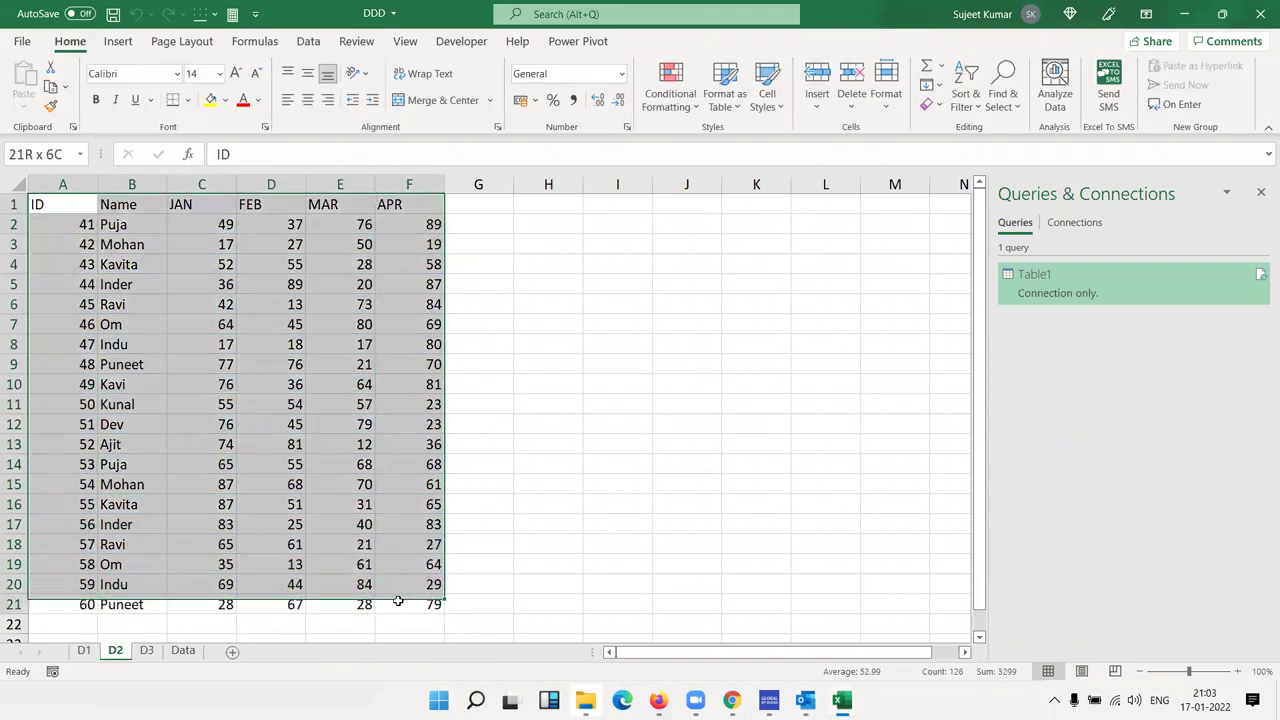
{"action": "left_click", "coordinate": [308, 42]}
{"action": "left_click", "coordinate": [30, 110]}
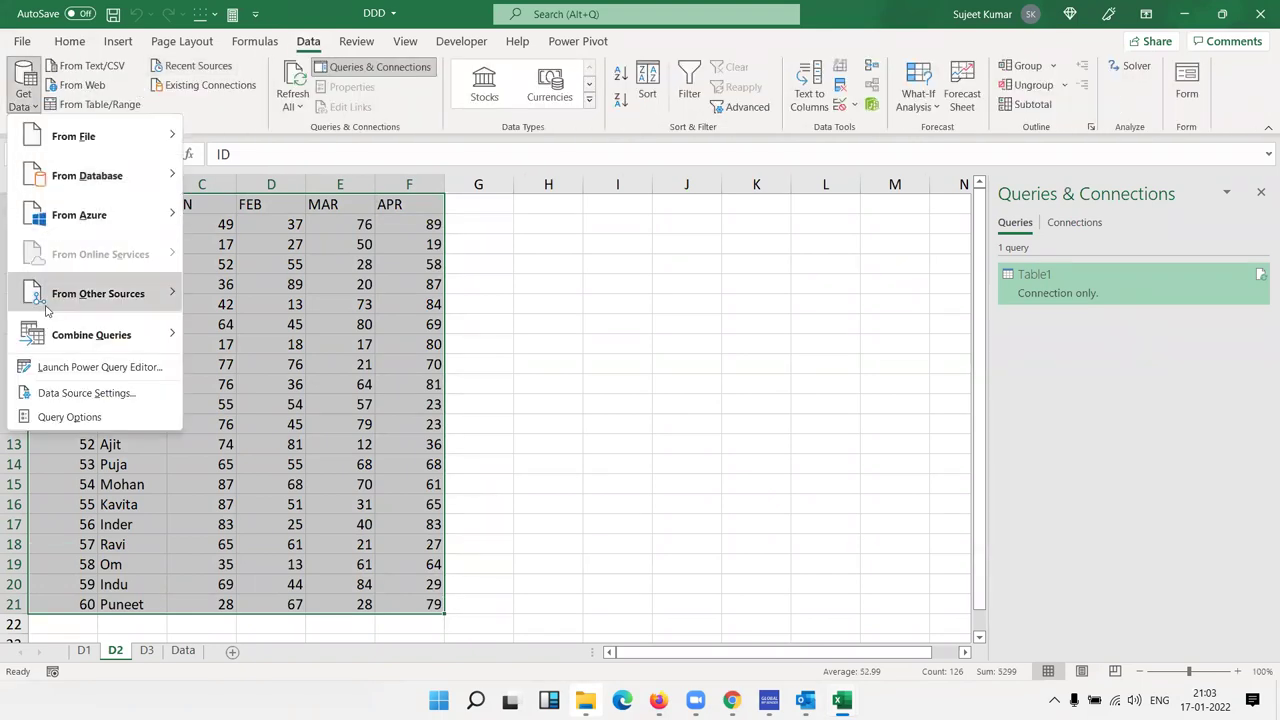
{"action": "mouse_move", "coordinate": [50, 306]}
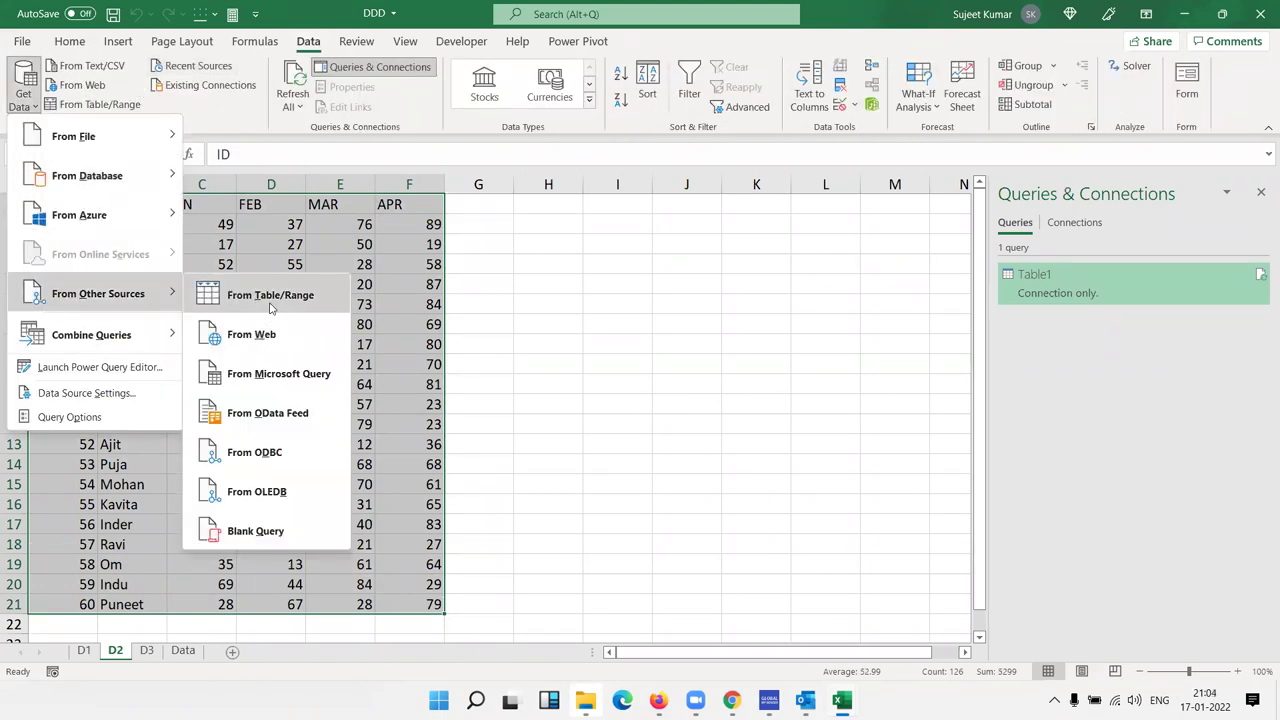
{"action": "left_click", "coordinate": [268, 298]}
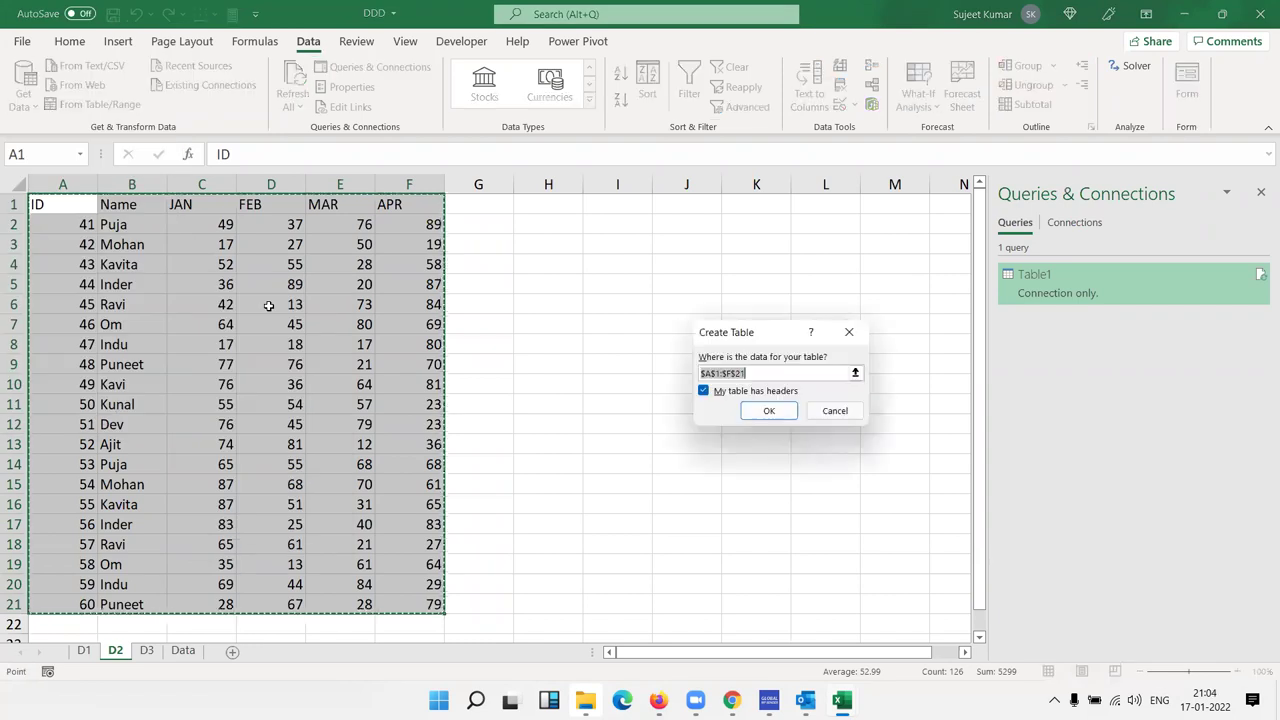
{"action": "left_click", "coordinate": [776, 412]}
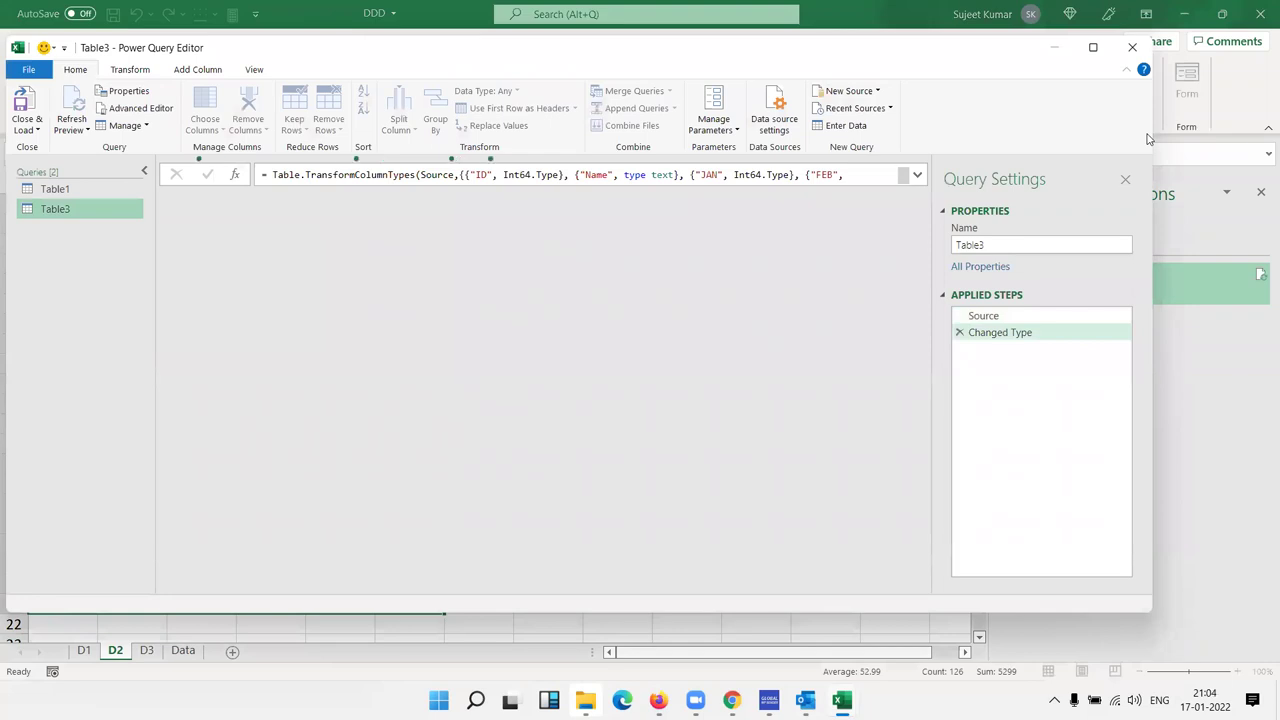
{"action": "left_click", "coordinate": [1132, 47]}
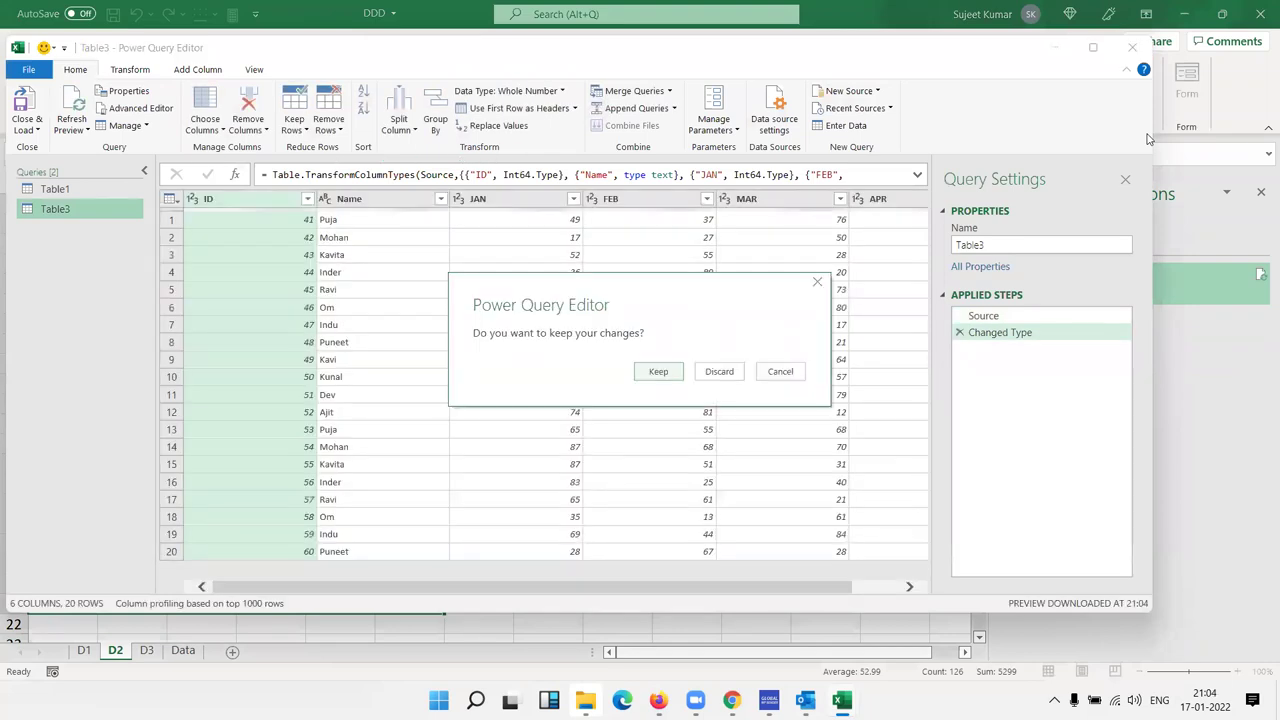
{"action": "left_click", "coordinate": [660, 373]}
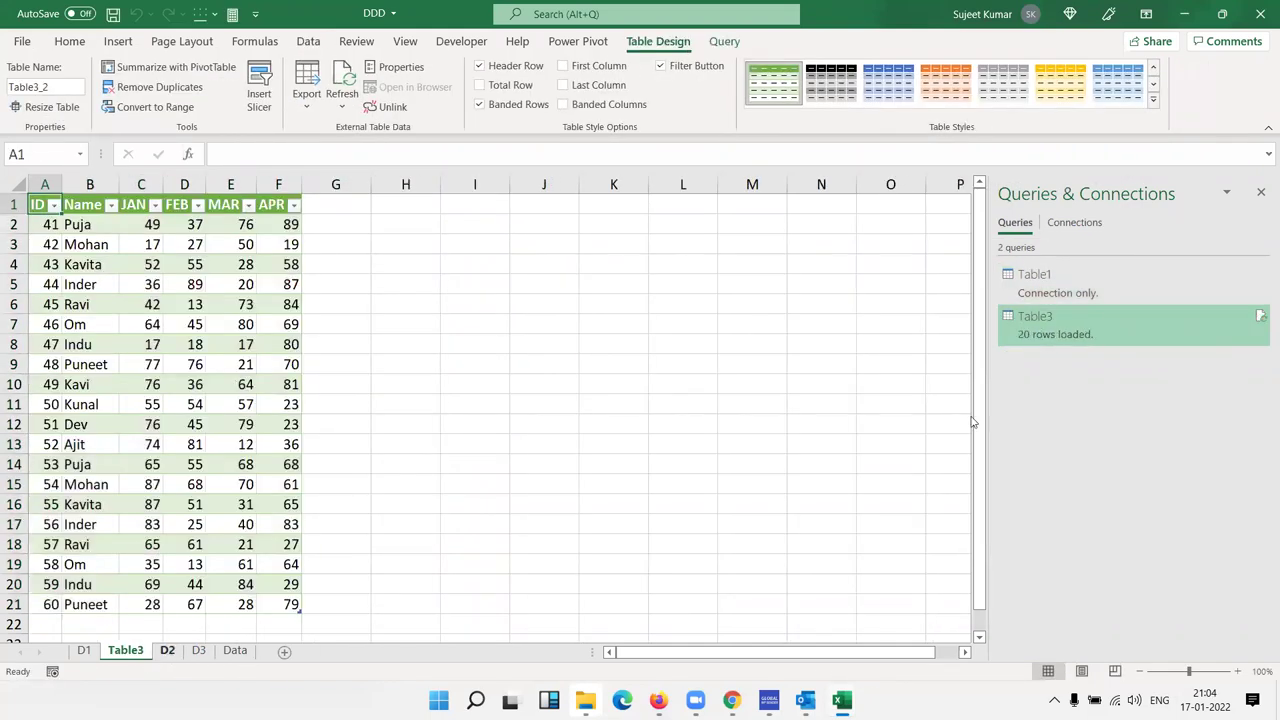
- Delete the Table3 sheet so the Table3 query stays connection-only
{"action": "right_click", "coordinate": [138, 652]}
{"action": "left_click", "coordinate": [193, 443]}
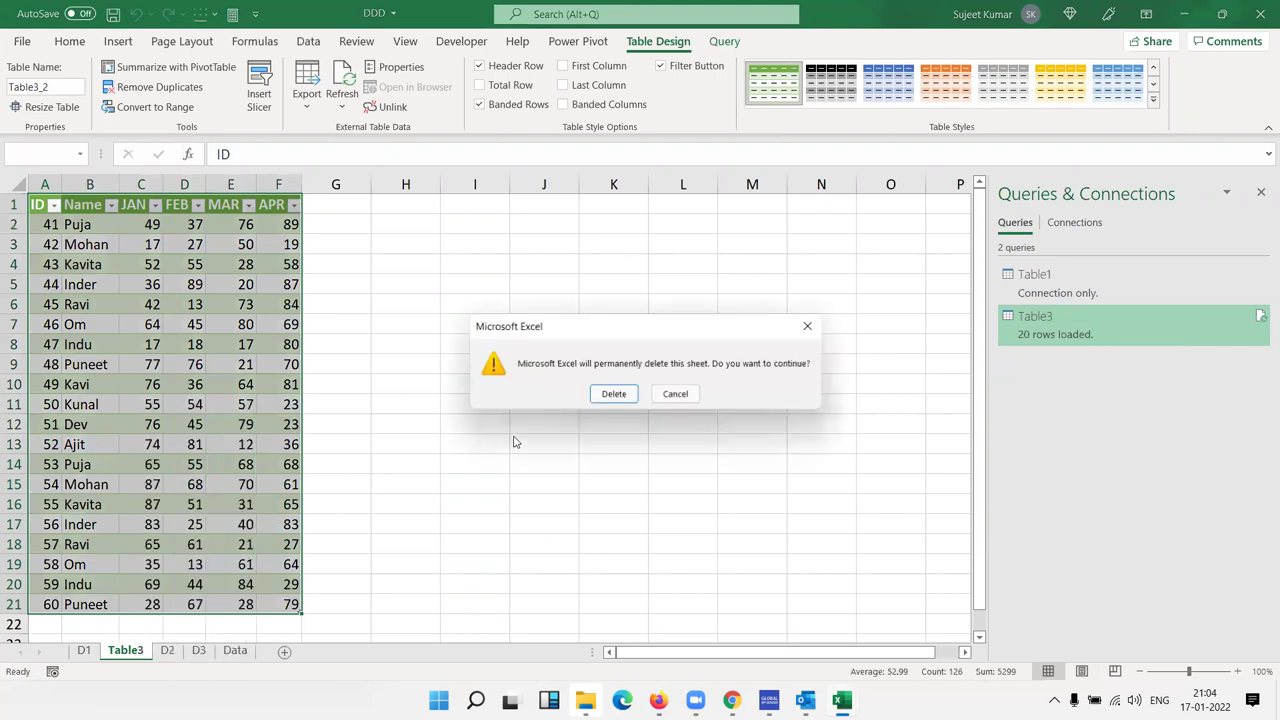
{"action": "left_click", "coordinate": [611, 395]}
- Go to the D3 sheet and select cell A1 of its data
{"action": "left_click", "coordinate": [148, 651]}
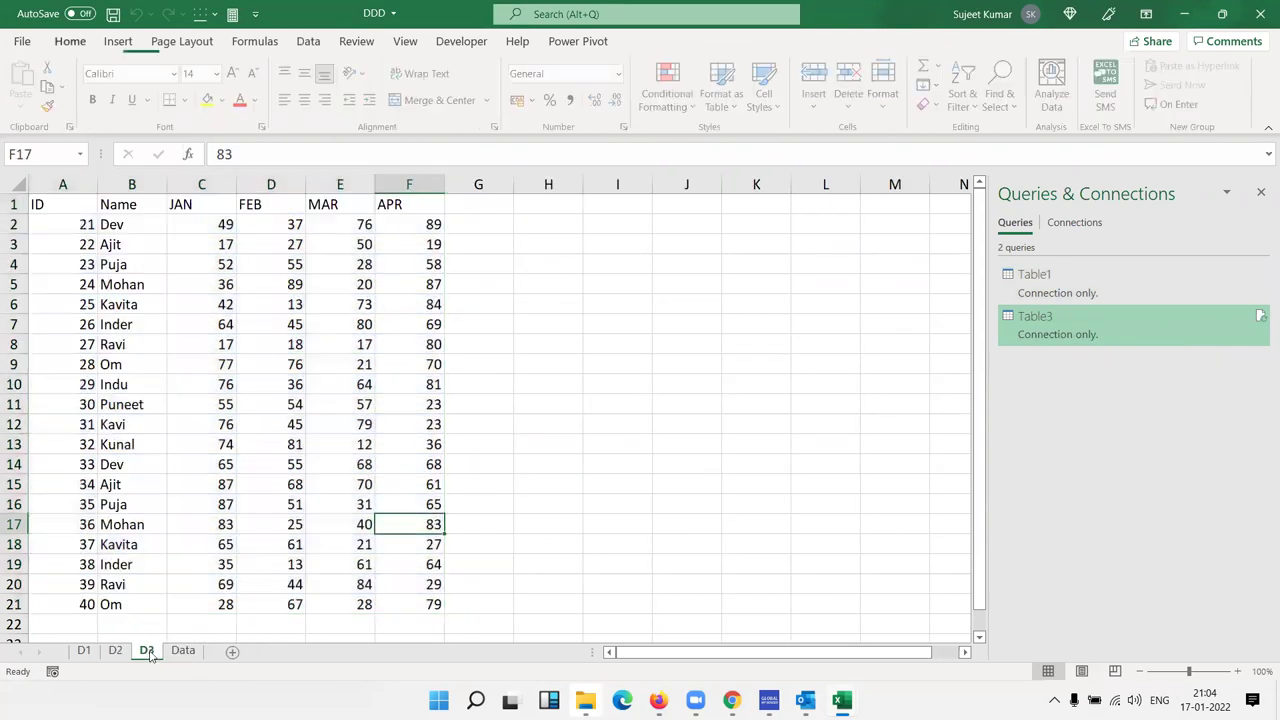
{"action": "left_click", "coordinate": [57, 197]}
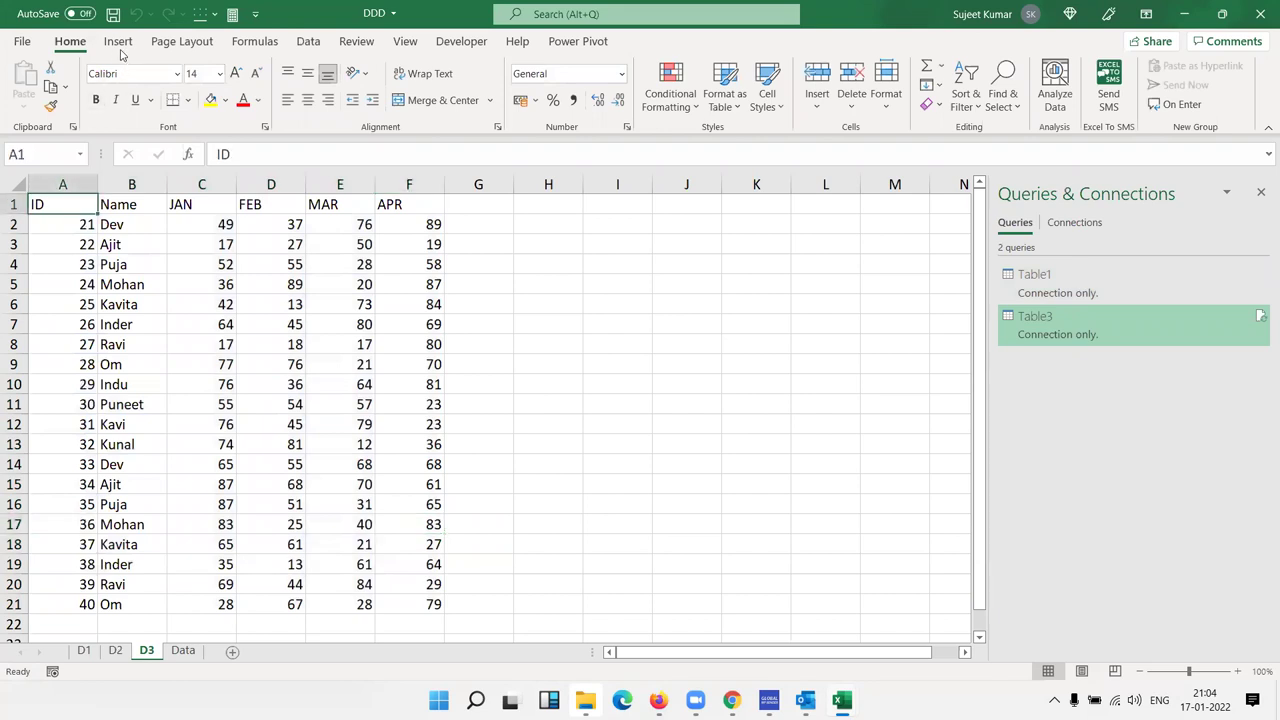
{"action": "left_click", "coordinate": [118, 41]}
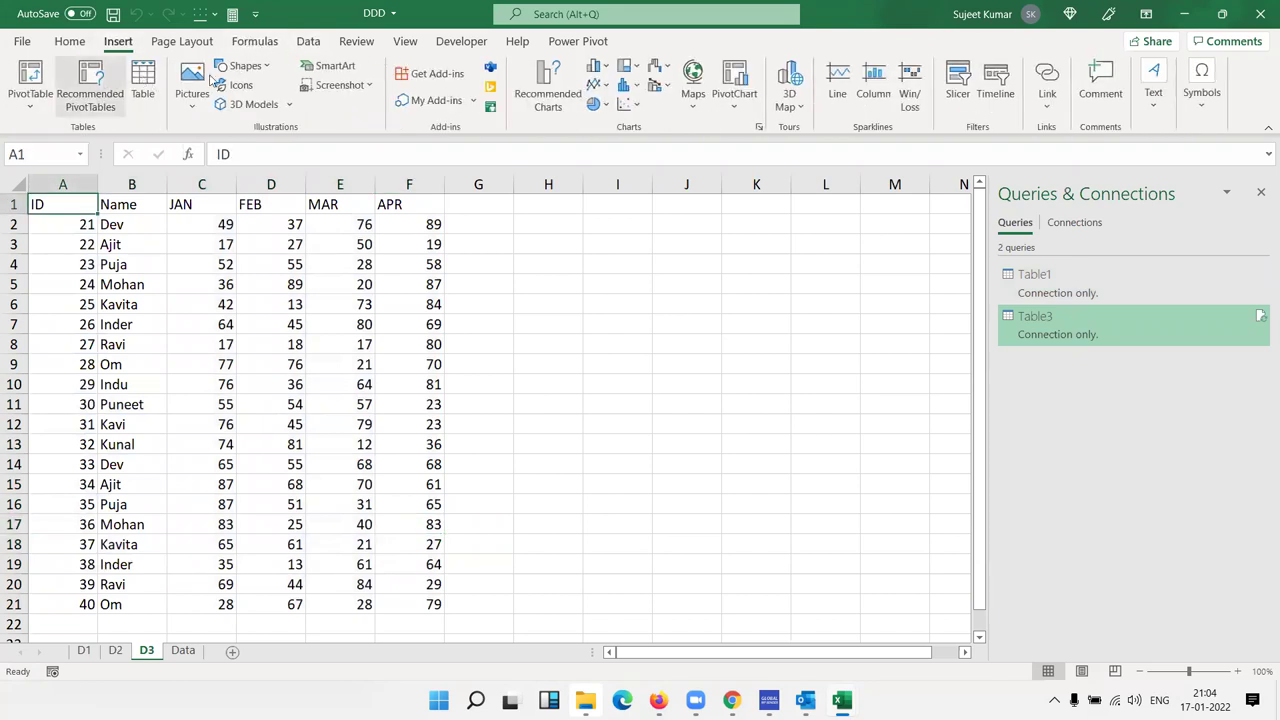
{"action": "left_click", "coordinate": [300, 42]}
- Build a Table5 query from the D3 range with headers using From Table/Range
{"action": "left_click", "coordinate": [20, 105]}
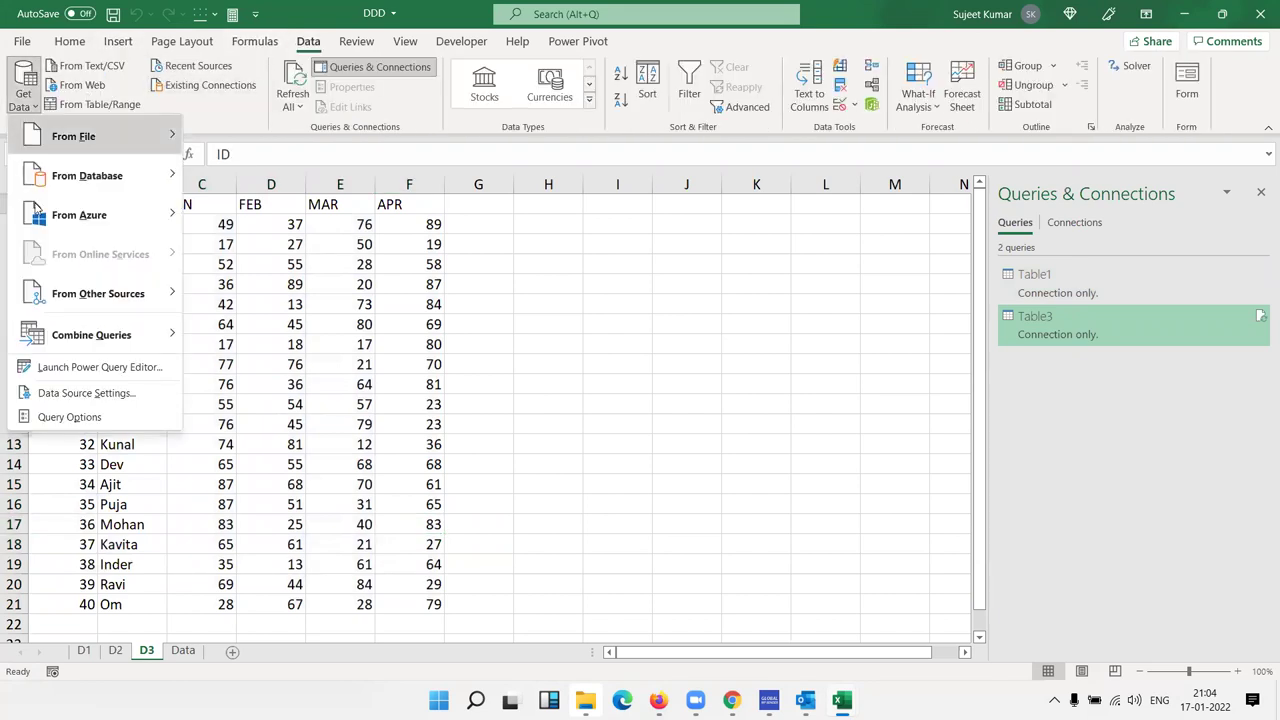
{"action": "mouse_move", "coordinate": [85, 340]}
{"action": "mouse_move", "coordinate": [86, 303]}
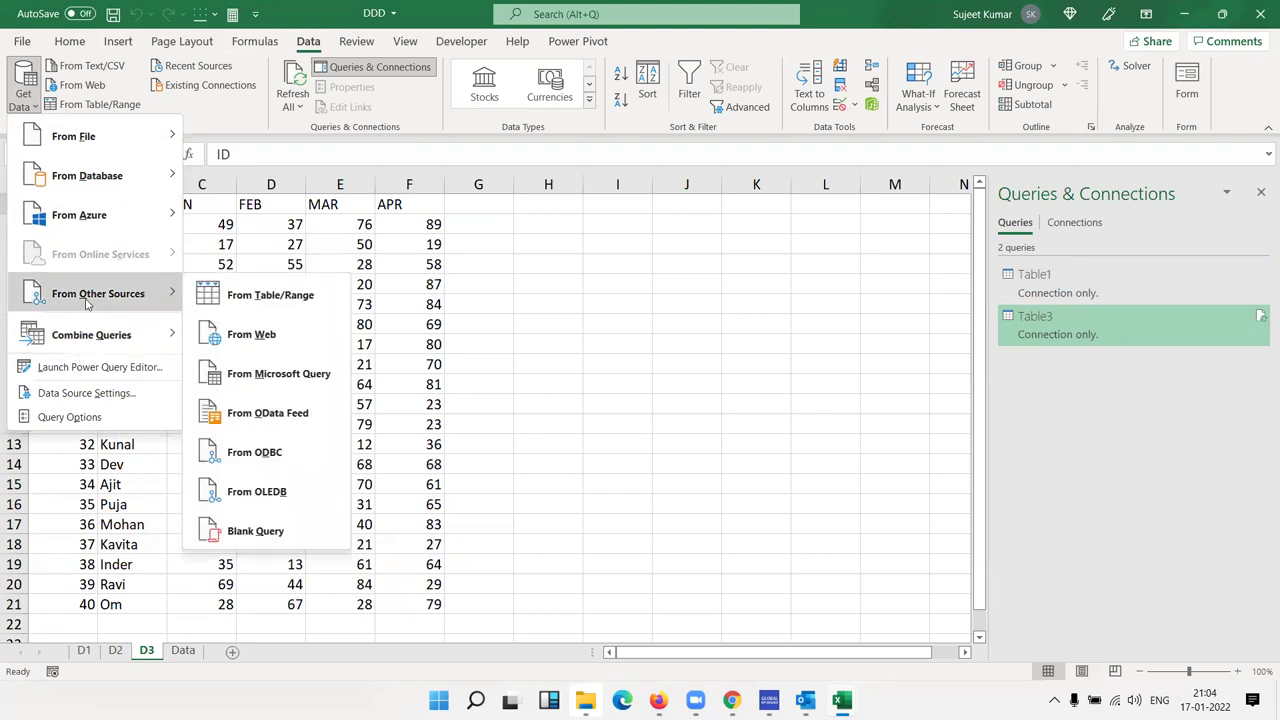
{"action": "left_click", "coordinate": [266, 293]}
{"action": "left_click", "coordinate": [768, 412]}
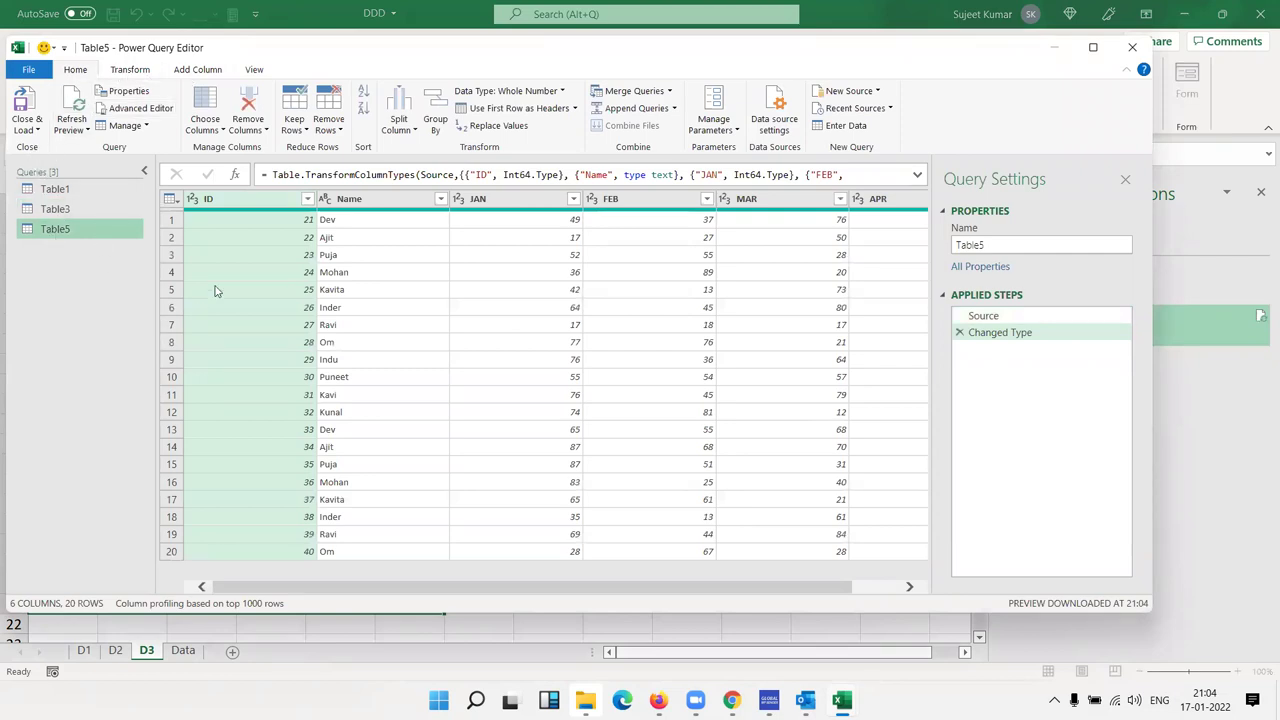
- Browse the New Source data-source list, then close Power Query Editor for Table5
{"action": "left_click", "coordinate": [329, 253]}
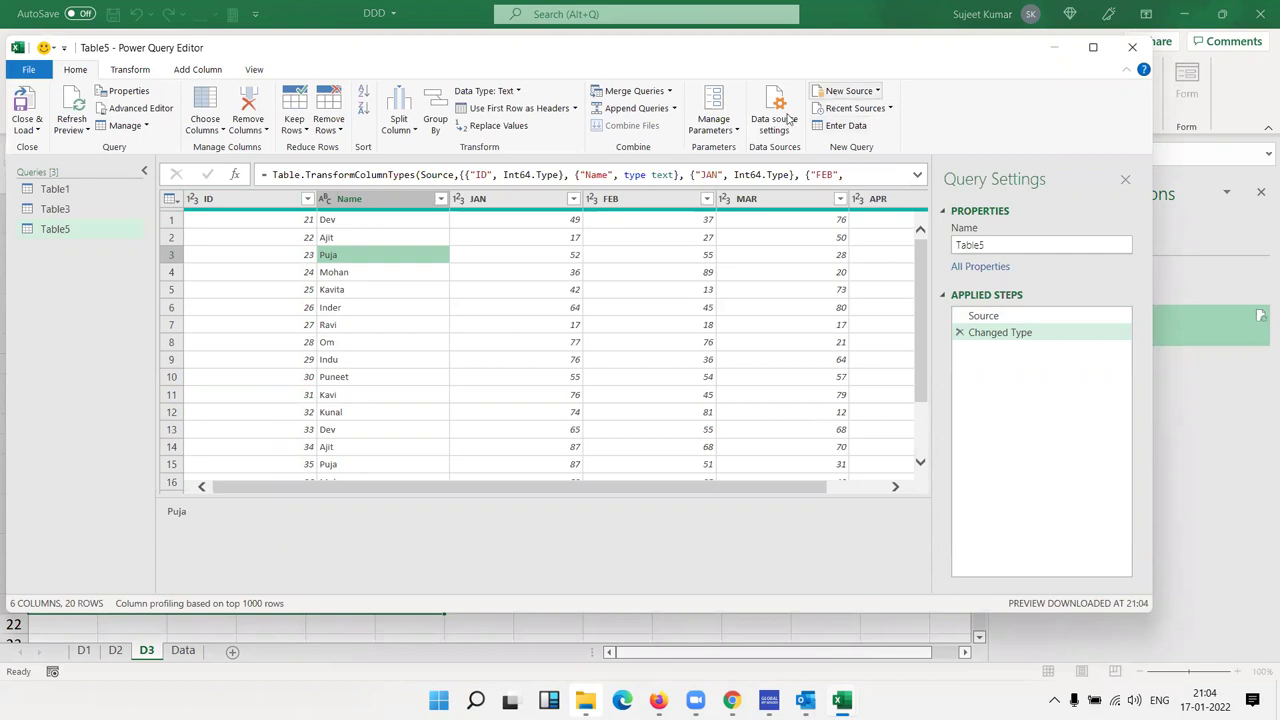
{"action": "left_click", "coordinate": [850, 92]}
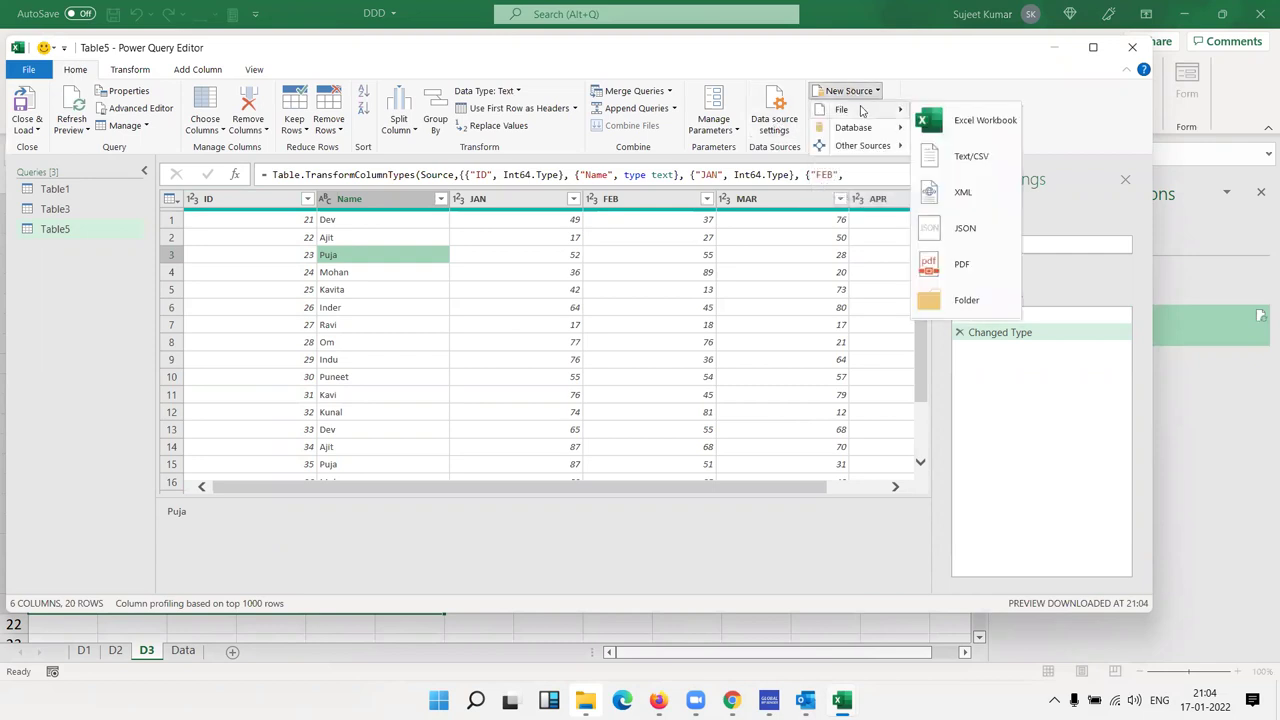
{"action": "mouse_move", "coordinate": [872, 146]}
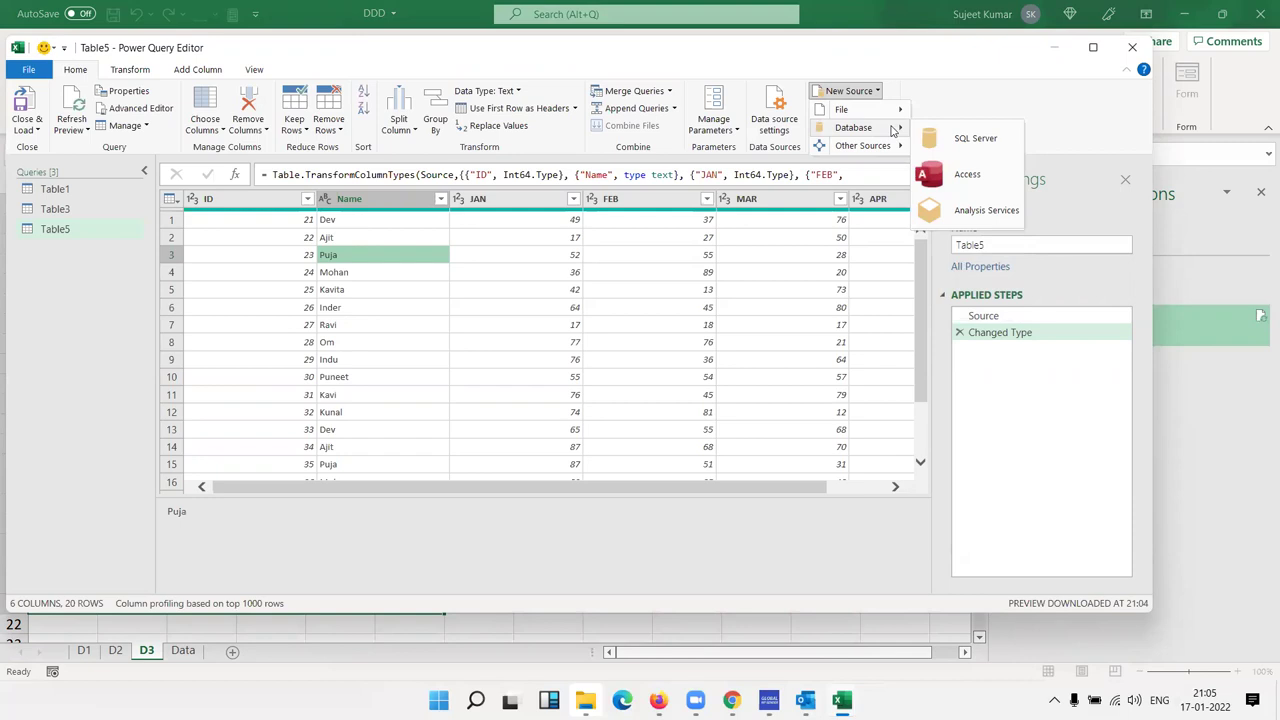
{"action": "mouse_move", "coordinate": [893, 116]}
{"action": "left_click", "coordinate": [453, 67]}
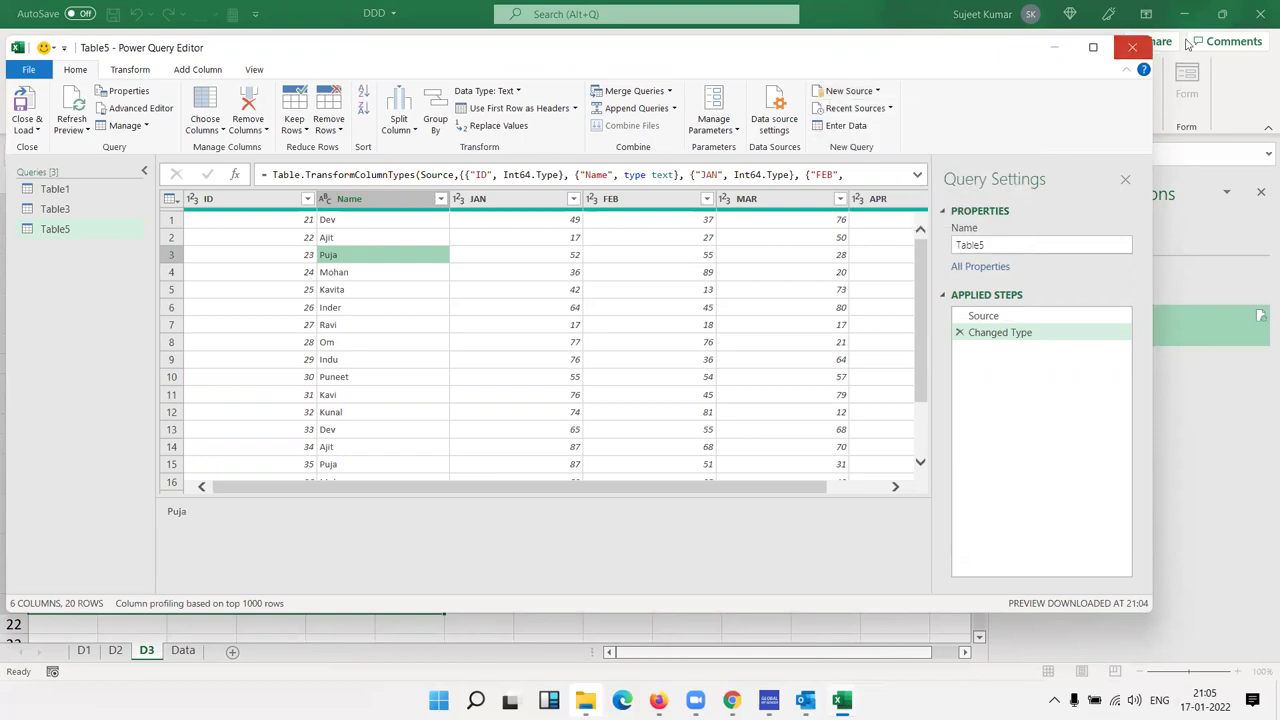
{"action": "left_click", "coordinate": [1132, 47]}
- Keep the Table5 query, delete its Table5 sheet, and select the Sr values on the Data sheet
{"action": "left_click", "coordinate": [659, 371]}
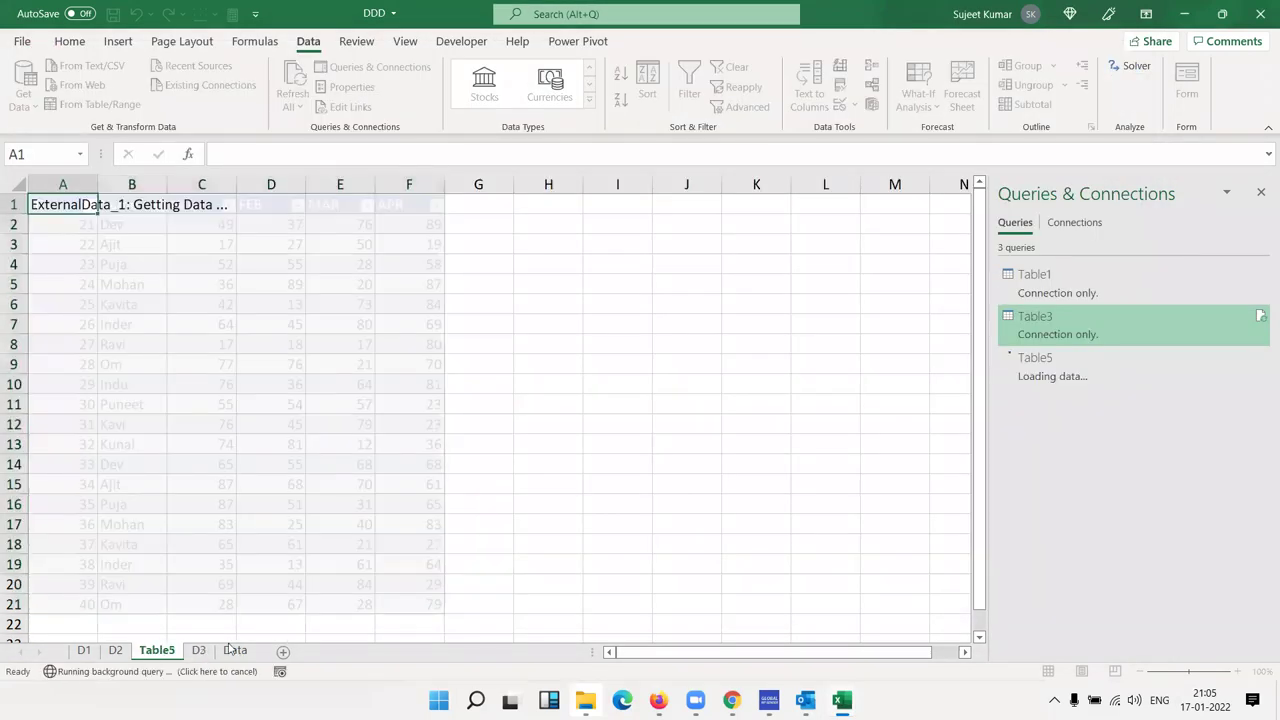
{"action": "right_click", "coordinate": [172, 659]}
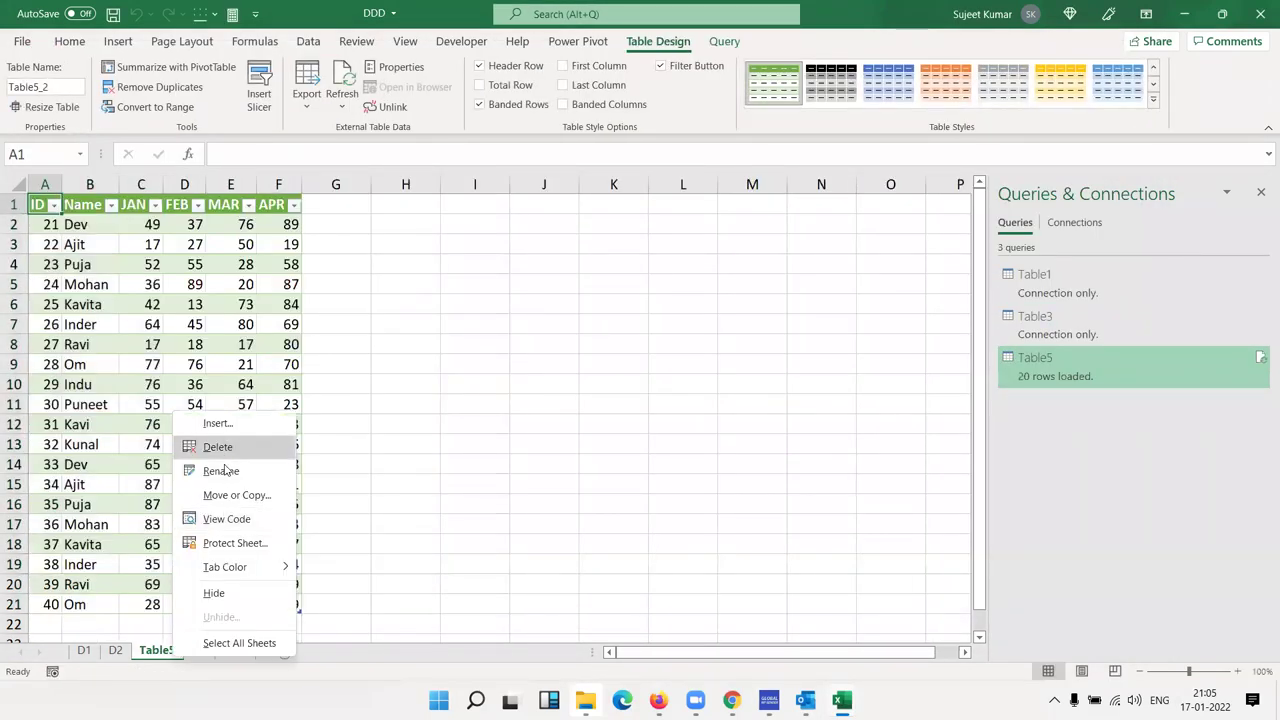
{"action": "left_click", "coordinate": [224, 450]}
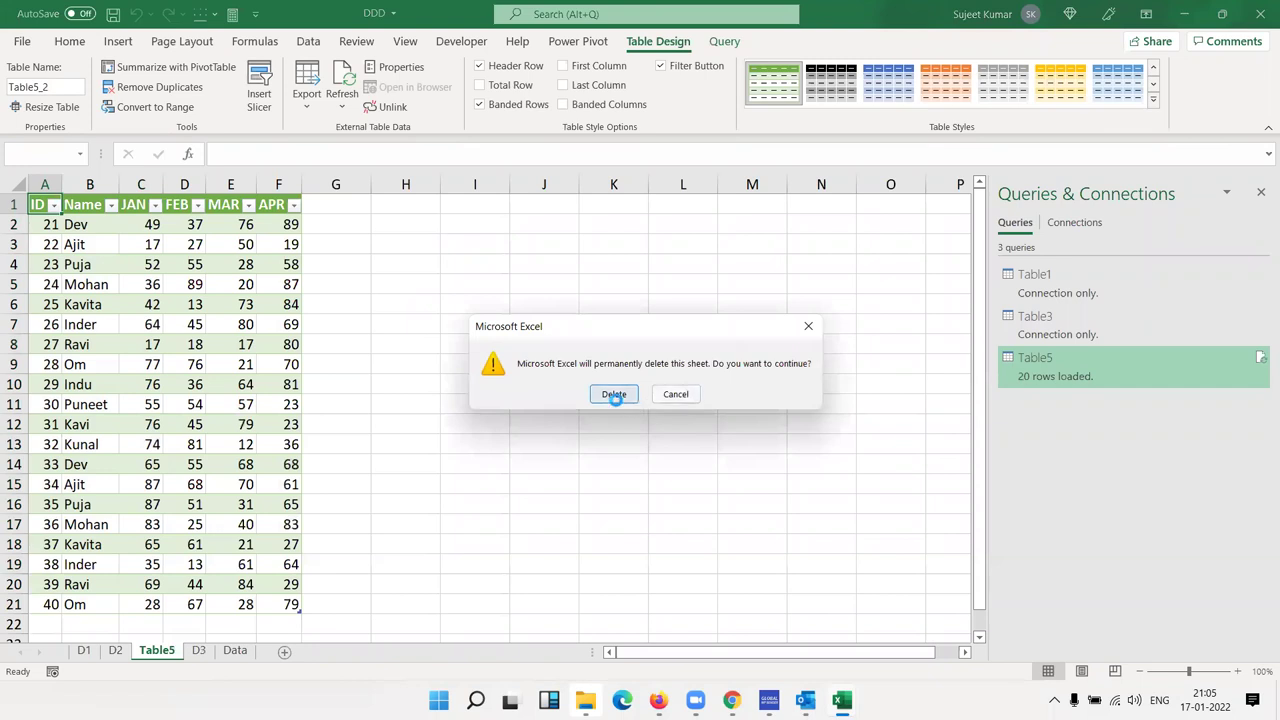
{"action": "left_click", "coordinate": [612, 393]}
{"action": "left_click", "coordinate": [183, 651]}
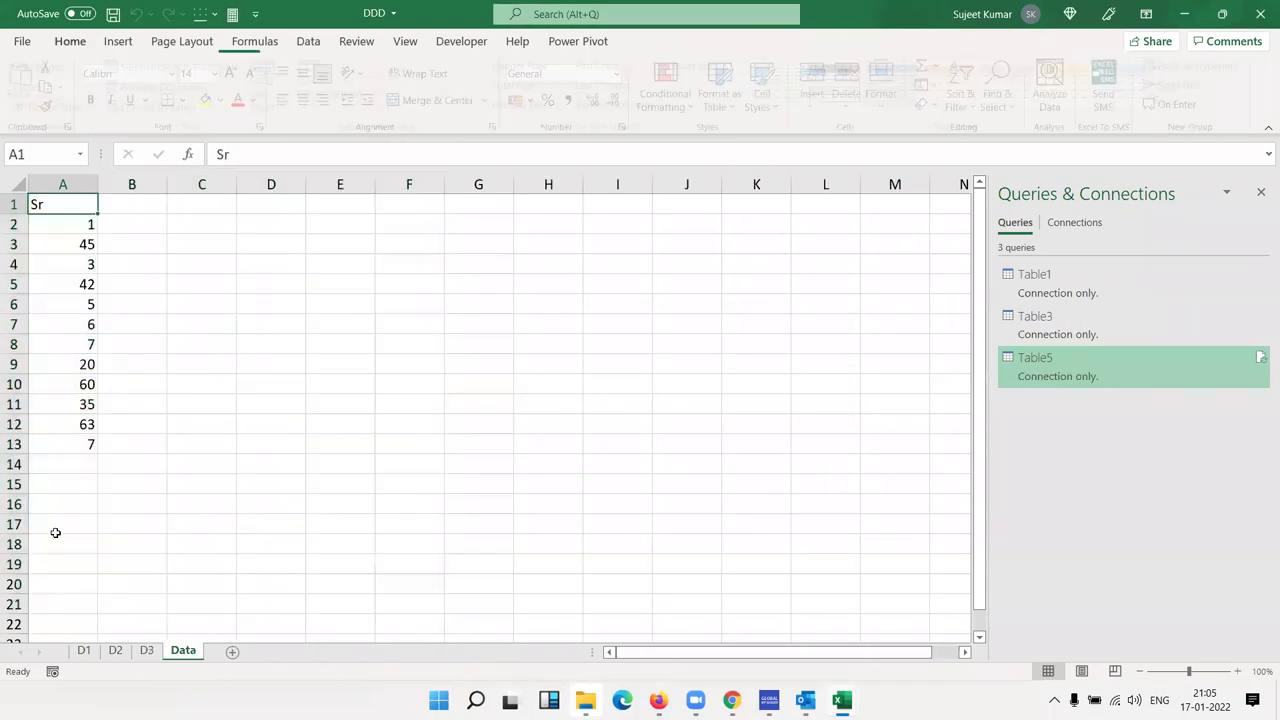
{"action": "left_click_drag", "start_coordinate": [63, 440], "coordinate": [62, 205]}
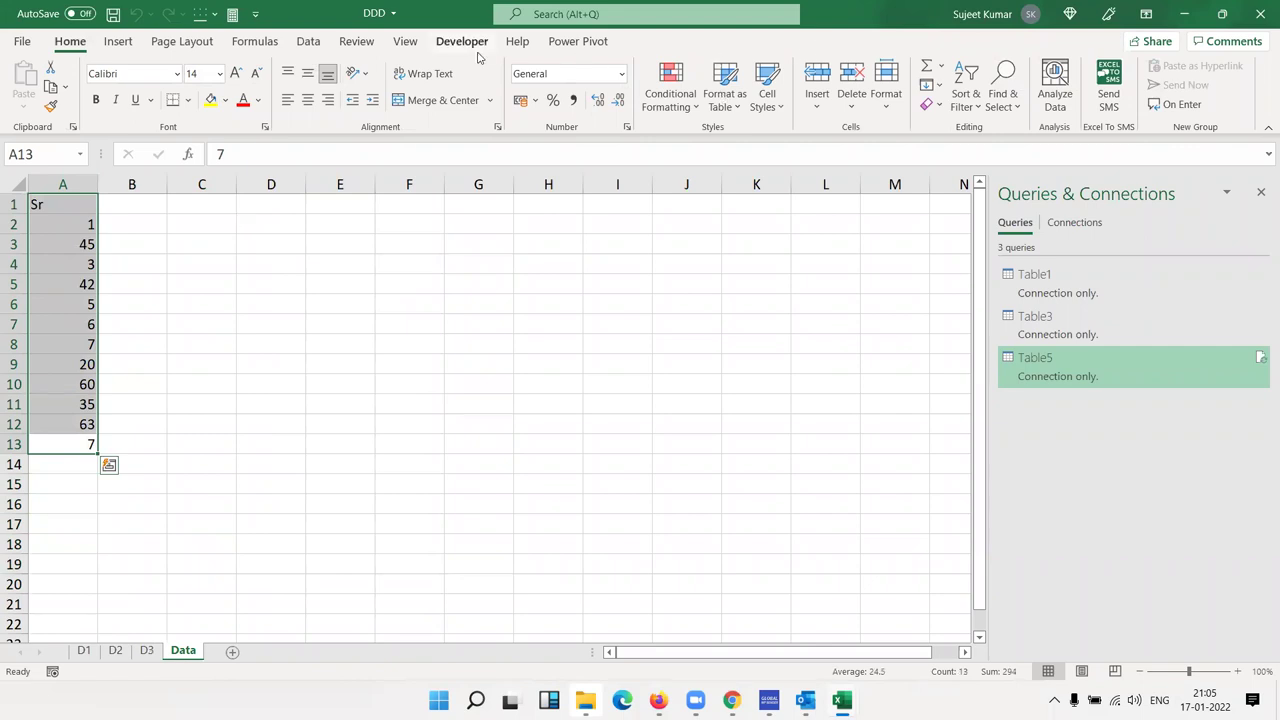
- Create a query from the Data sheet's Sr range A1:A13 with headers included
{"action": "left_click", "coordinate": [310, 42]}
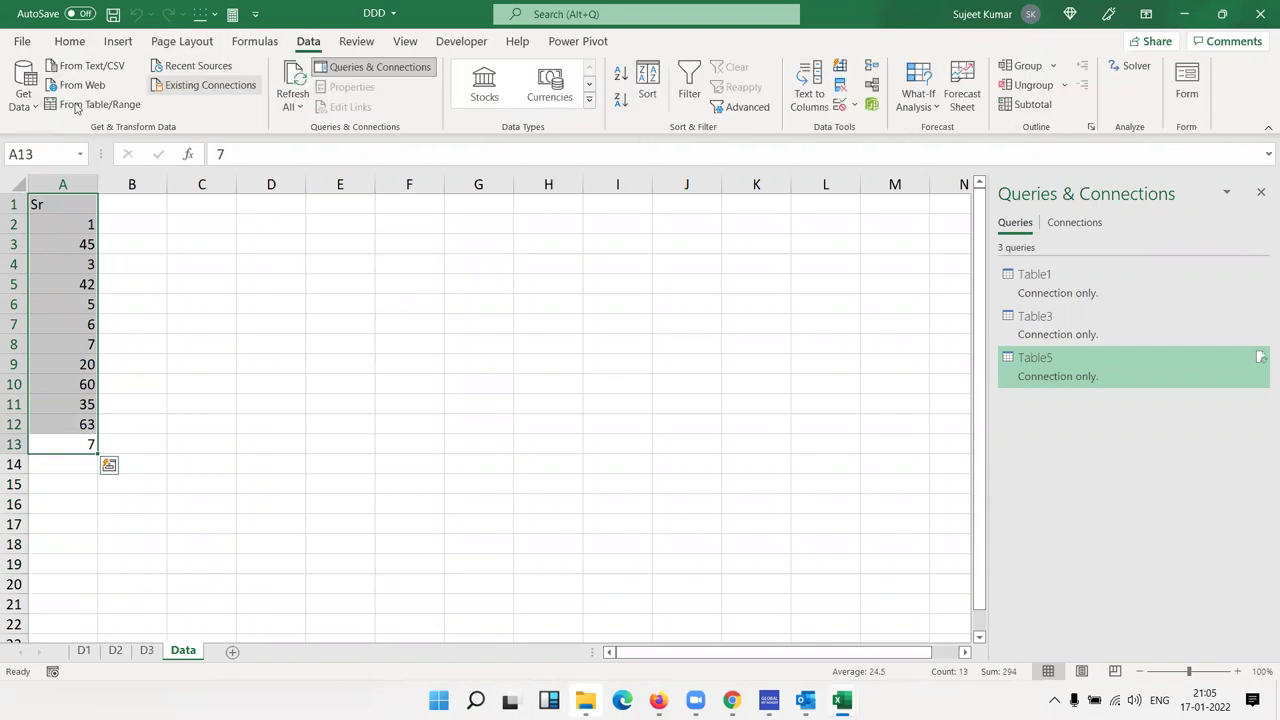
{"action": "left_click", "coordinate": [22, 90]}
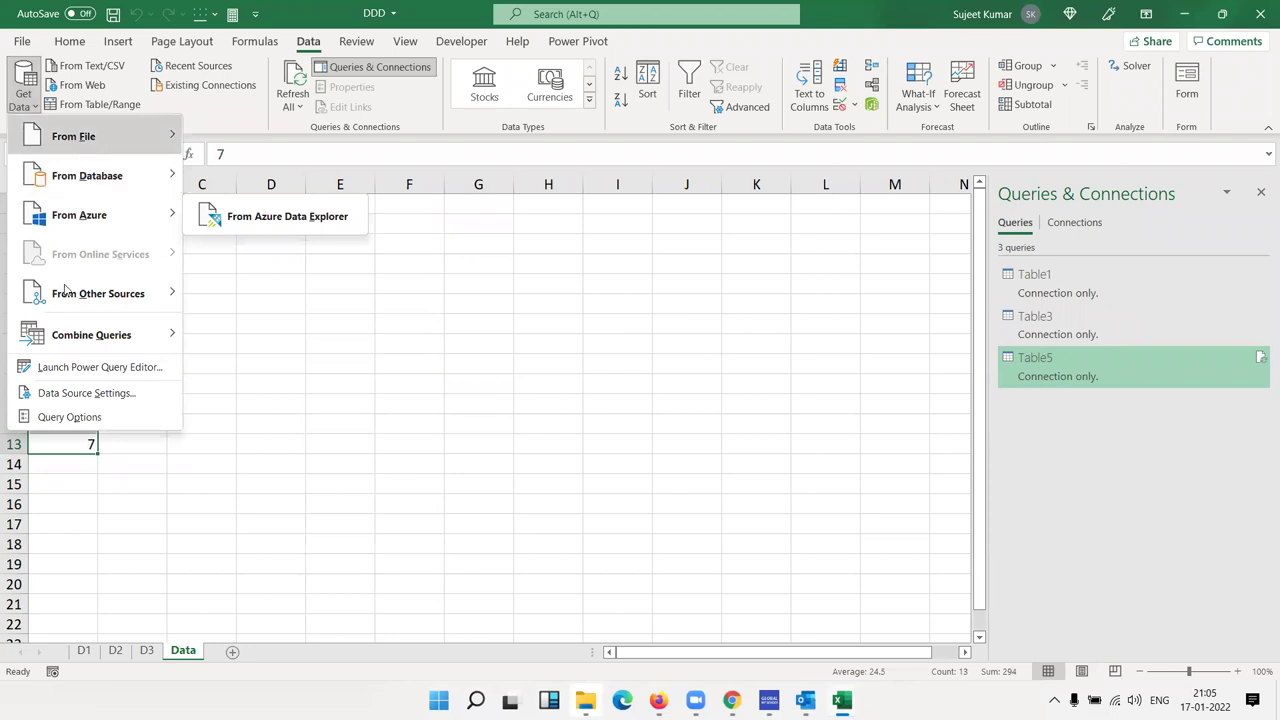
{"action": "mouse_move", "coordinate": [104, 295]}
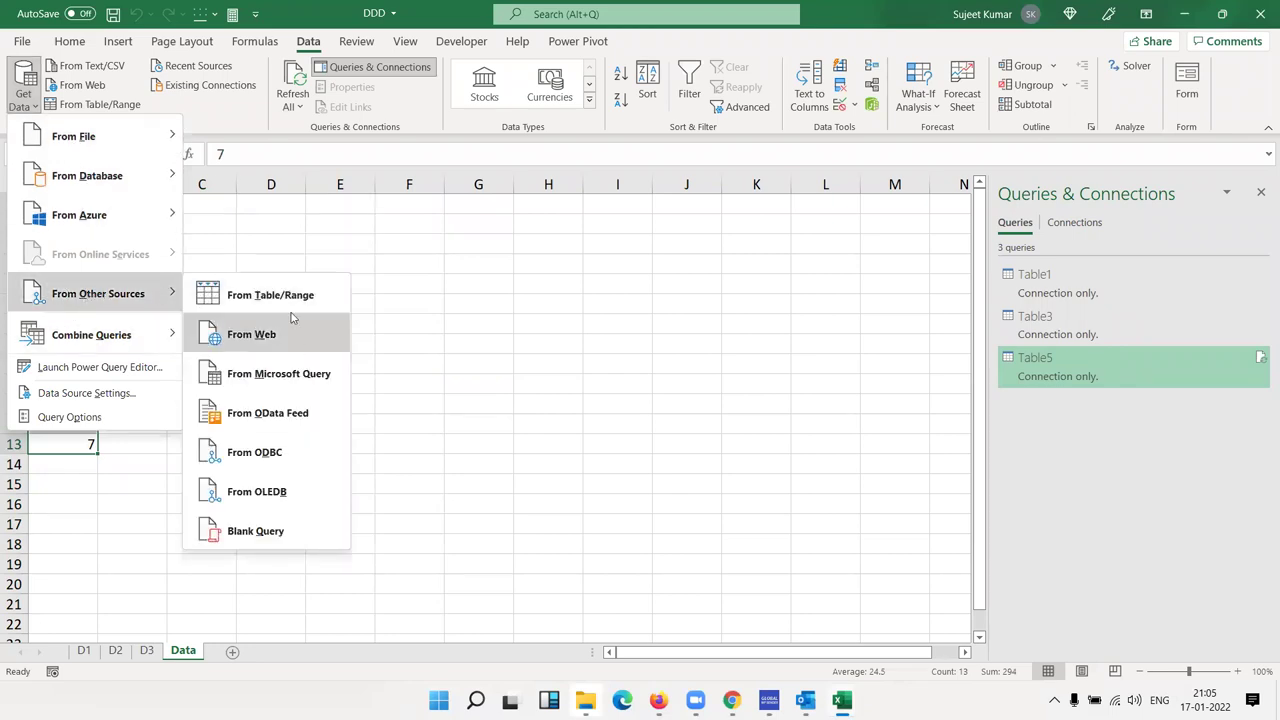
{"action": "left_click", "coordinate": [291, 302]}
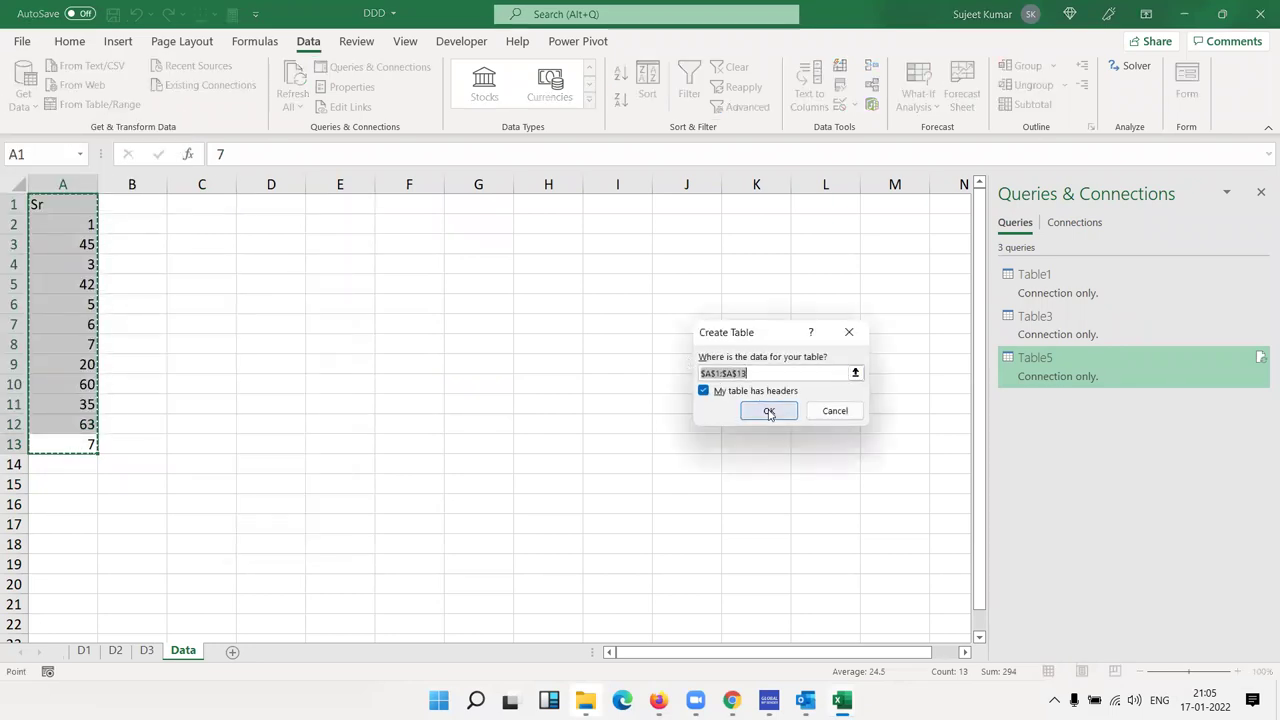
{"action": "left_click", "coordinate": [768, 410]}
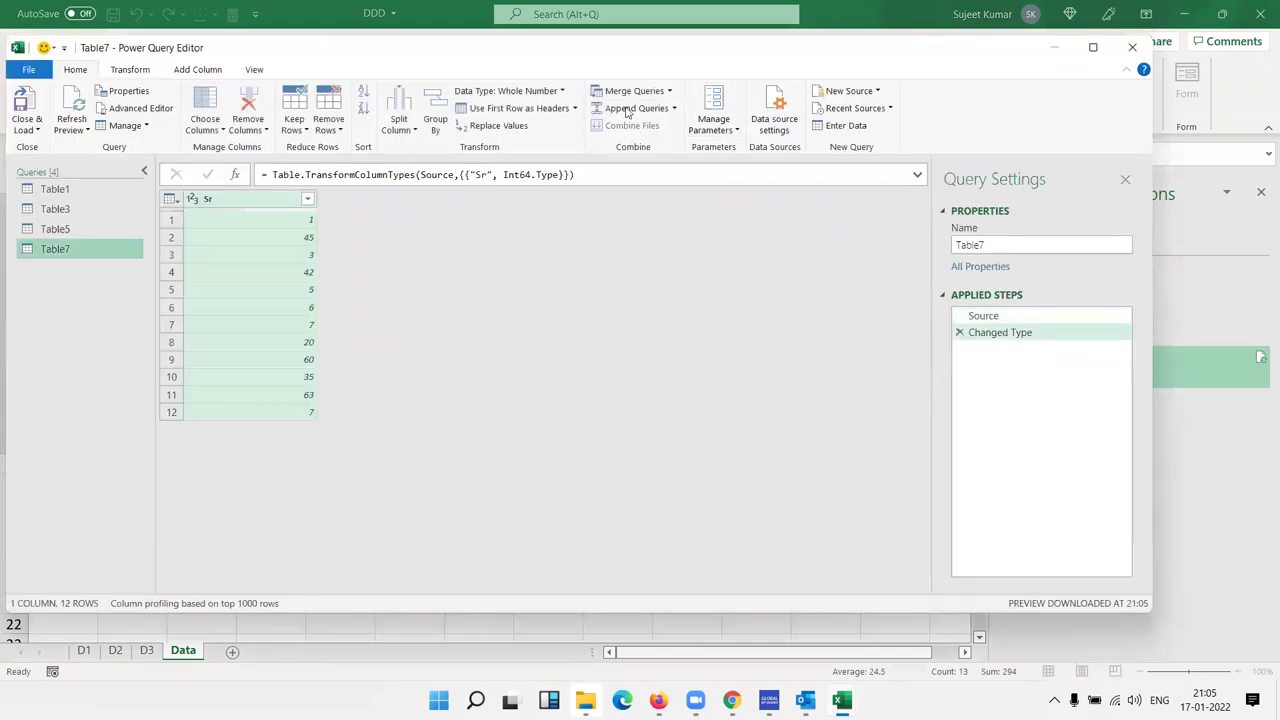
- Look through the Merge and parameter options on the Power Query Home ribbon
{"action": "left_click", "coordinate": [670, 92]}
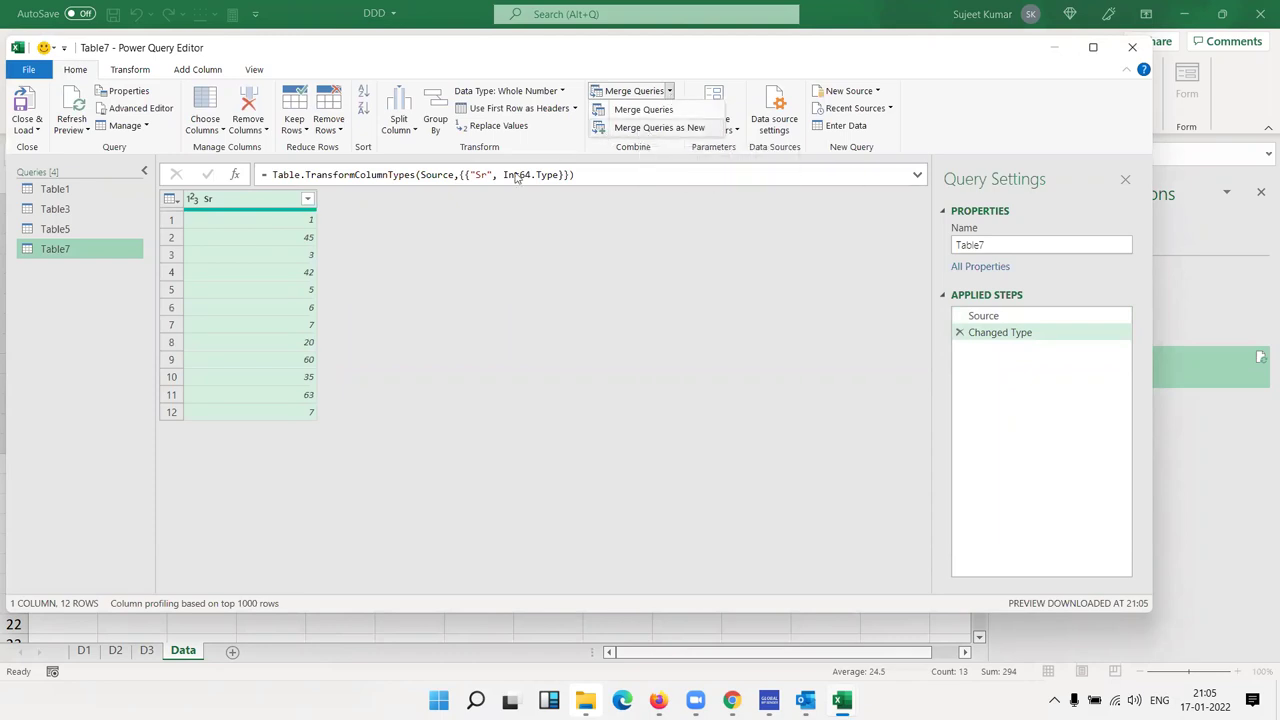
{"action": "left_click", "coordinate": [260, 247]}
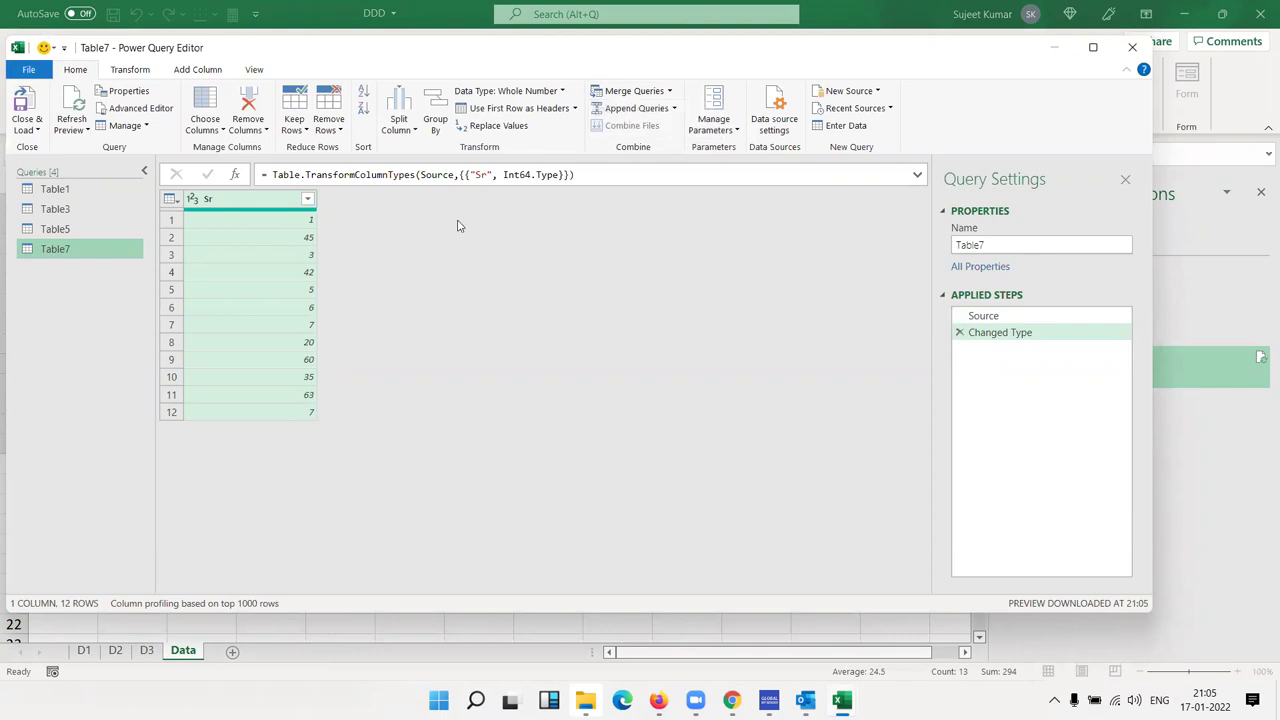
{"action": "left_click", "coordinate": [725, 130]}
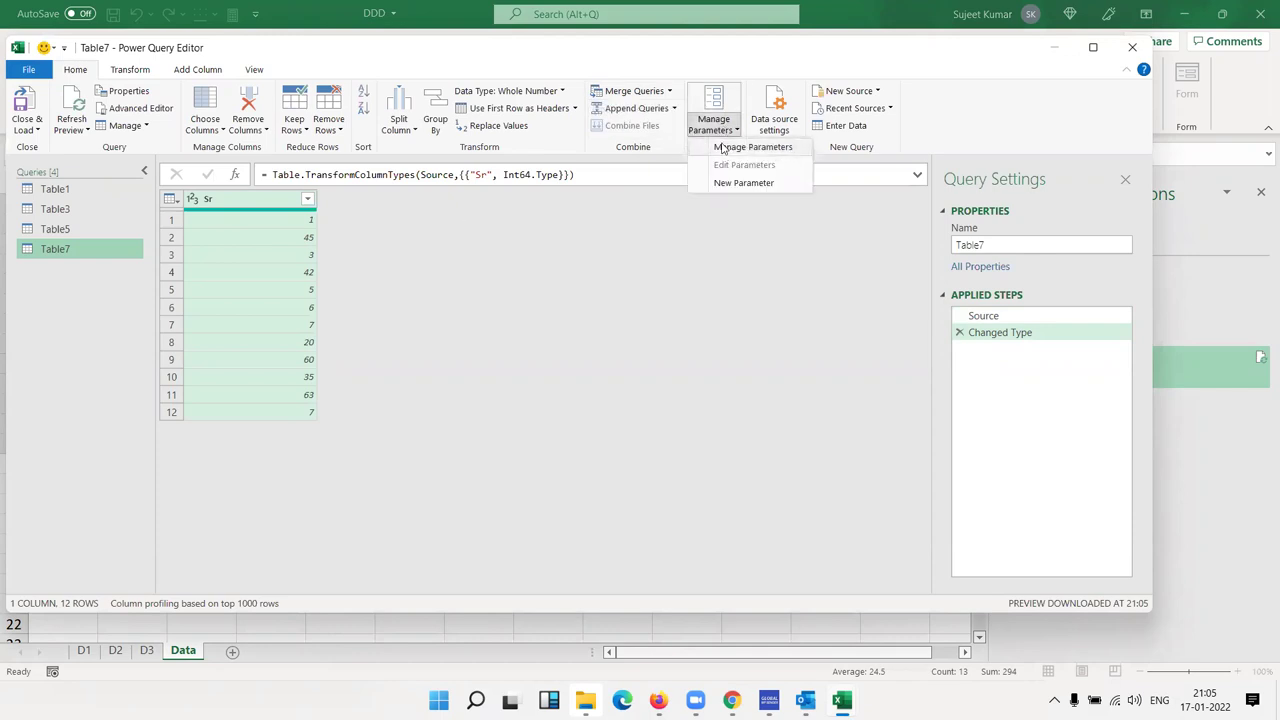
{"action": "left_click", "coordinate": [722, 130]}
{"action": "left_click", "coordinate": [722, 130]}
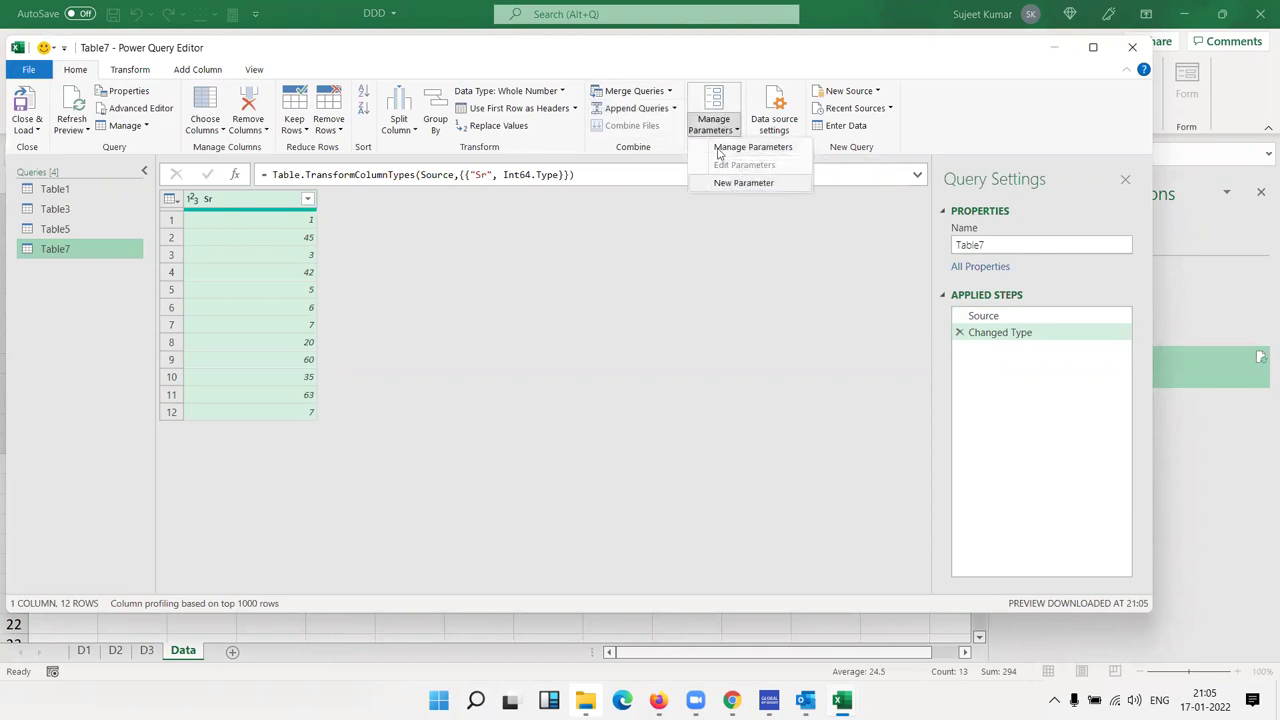
- Merge Table1 into Table7, matching Table7's Sr column to Table1's ID column
{"action": "left_click", "coordinate": [655, 95]}
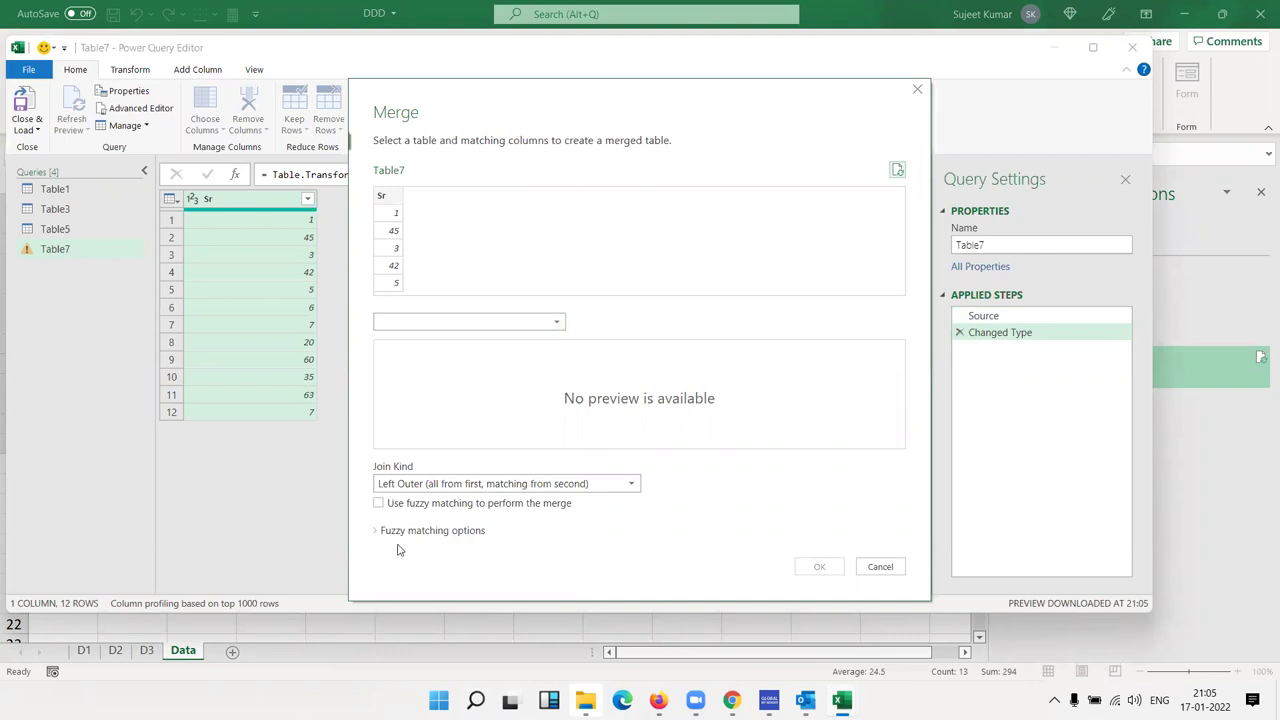
{"action": "left_click", "coordinate": [407, 320]}
{"action": "left_click", "coordinate": [407, 320]}
{"action": "left_click", "coordinate": [407, 320]}
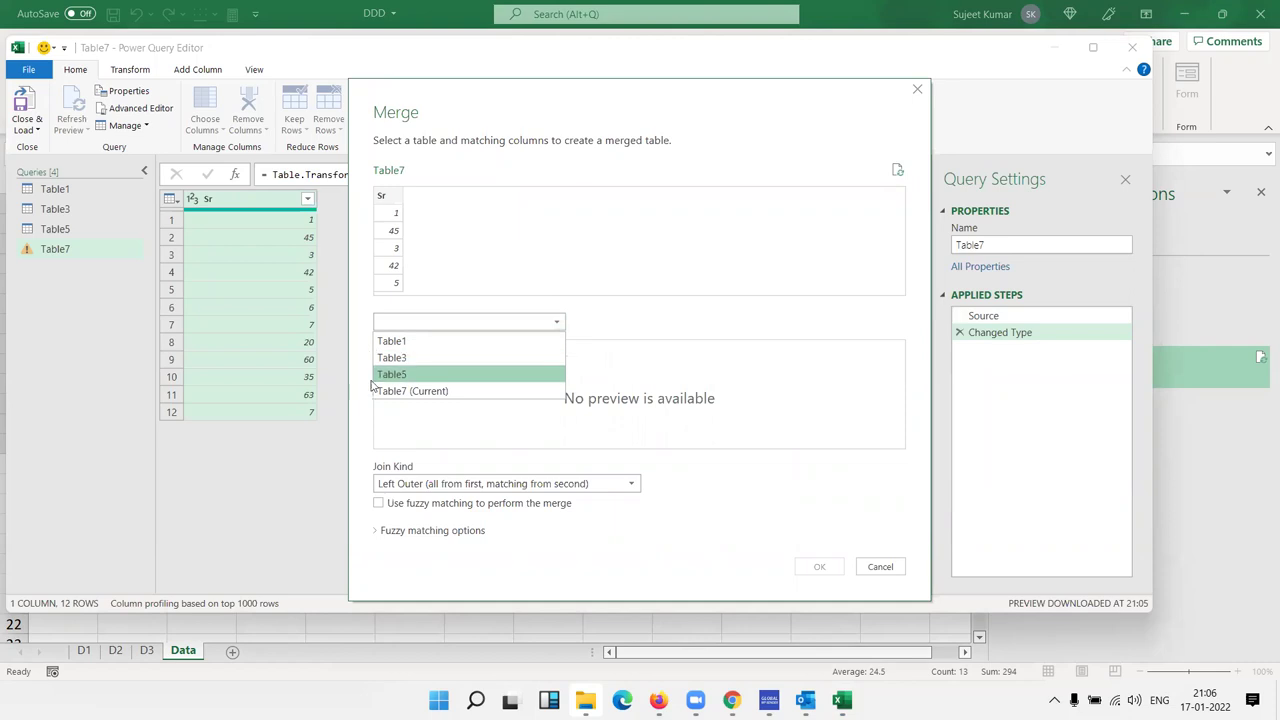
{"action": "left_click", "coordinate": [394, 341]}
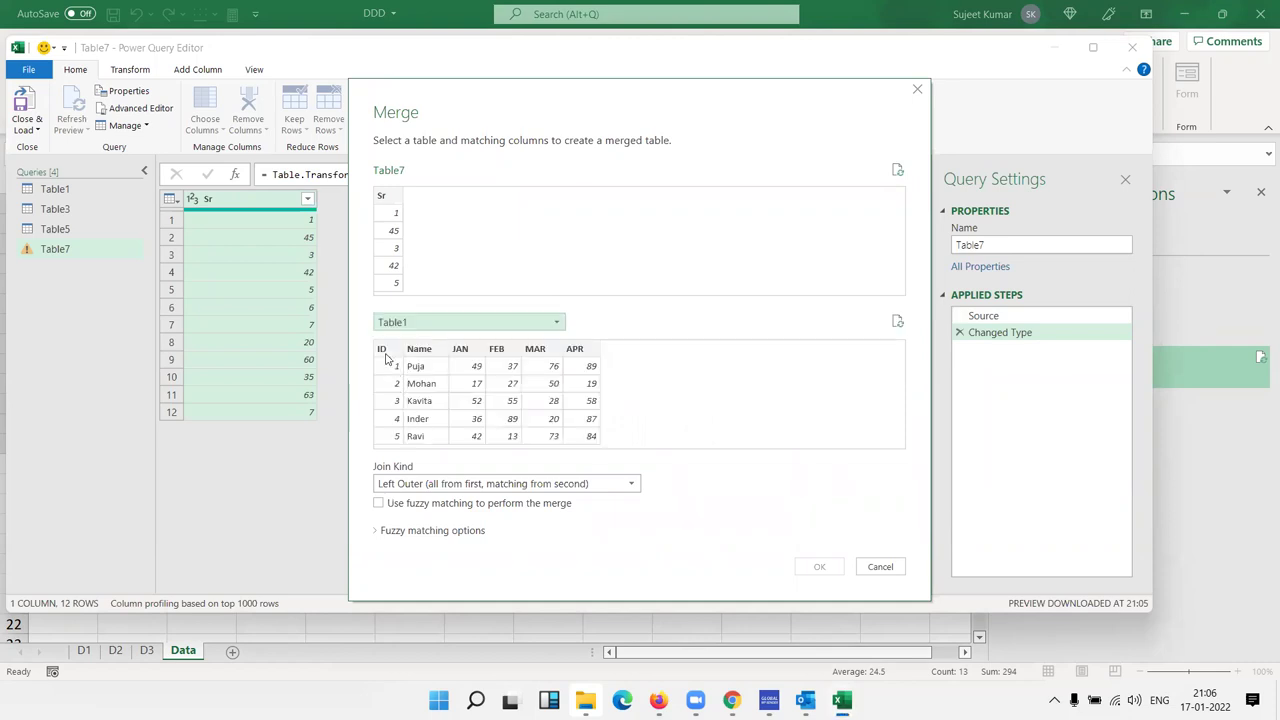
{"action": "left_click", "coordinate": [382, 349]}
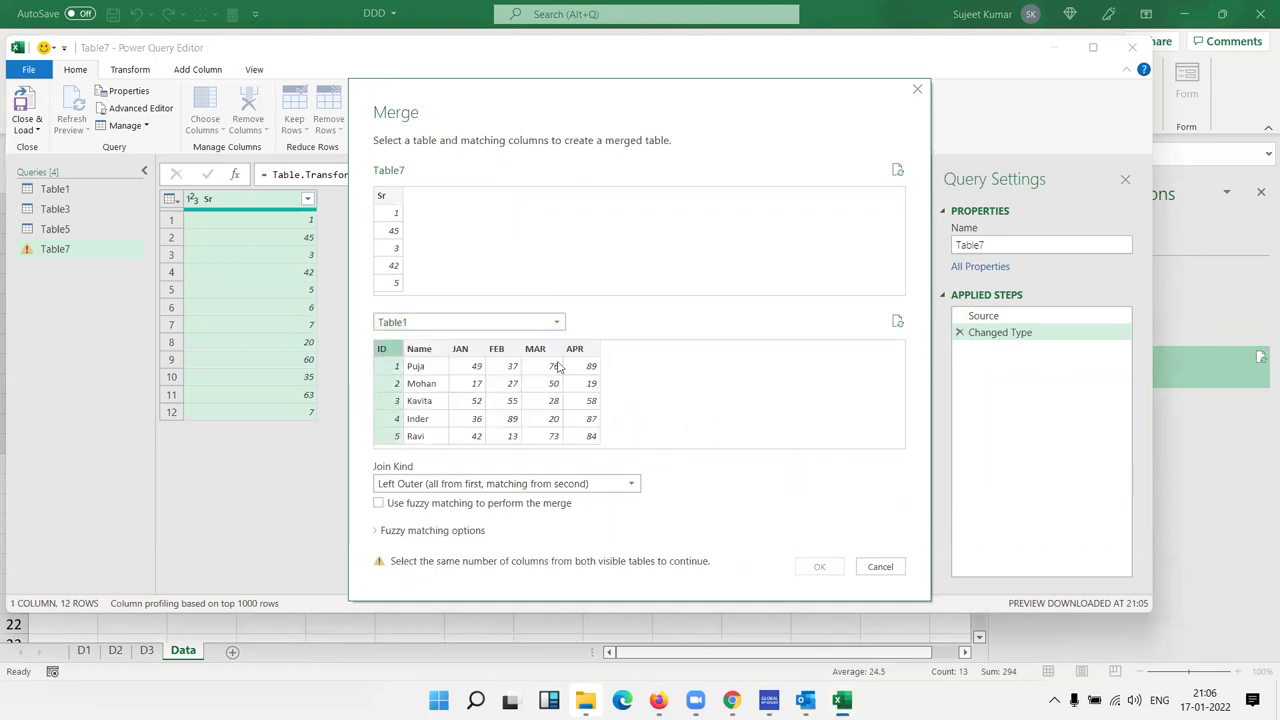
{"action": "left_click", "coordinate": [391, 203]}
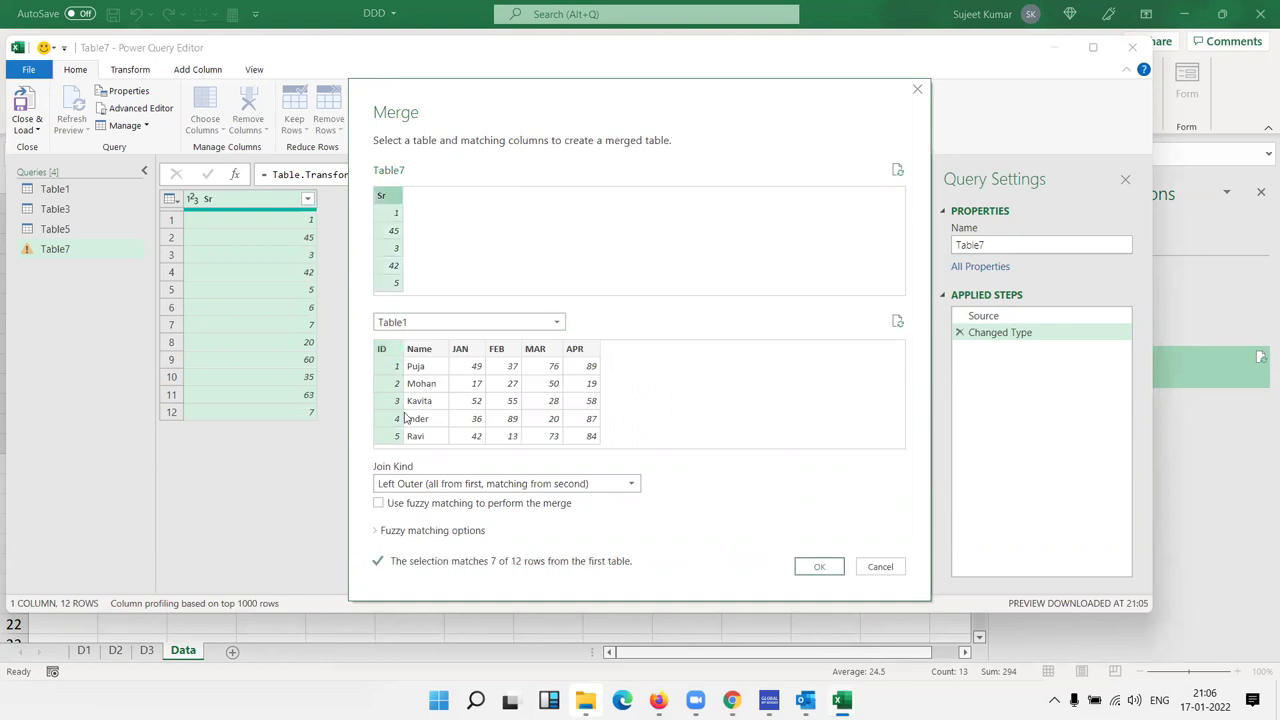
{"action": "left_click", "coordinate": [819, 567]}
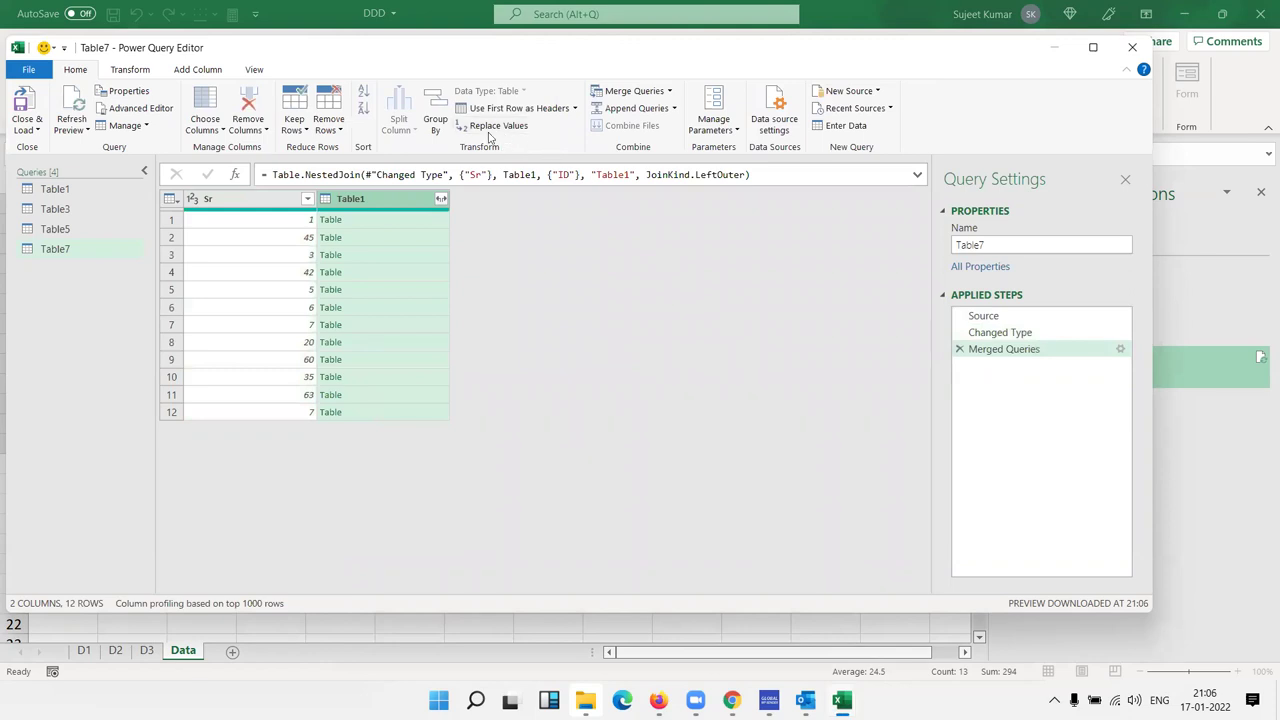
- Merge Table3 into Table7, matching Sr to Table3's ID column
{"action": "left_click", "coordinate": [608, 96]}
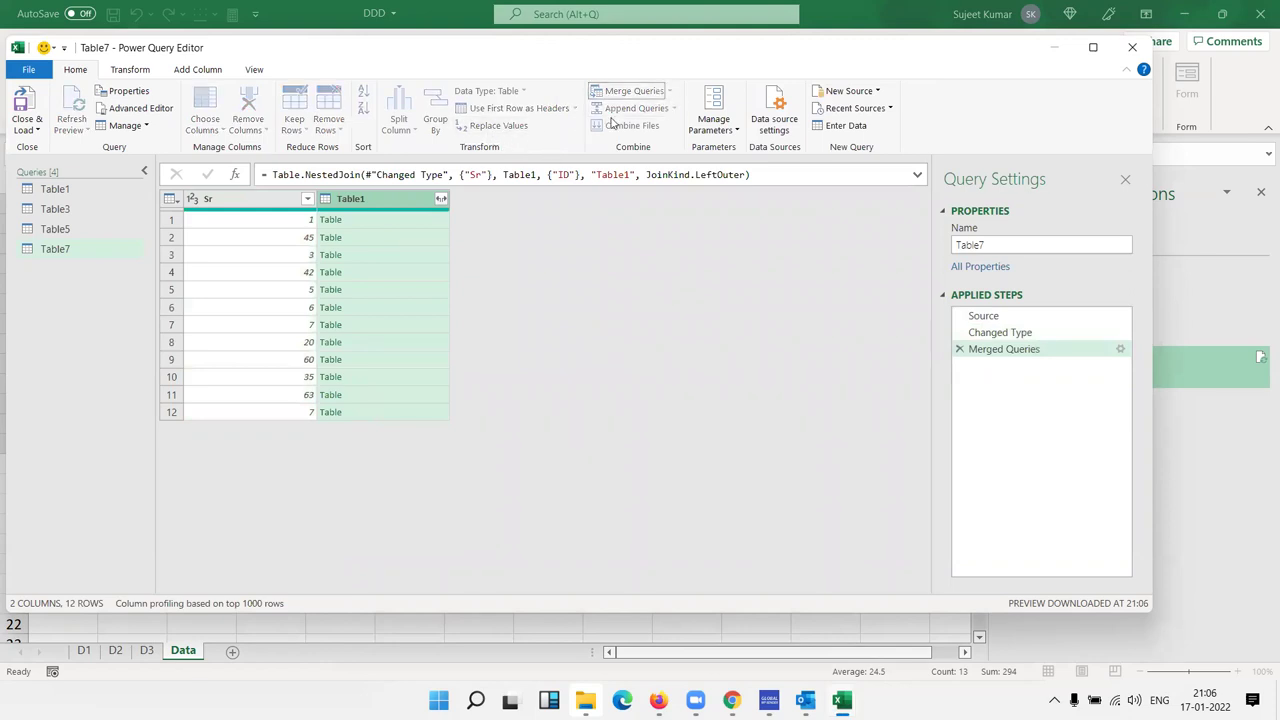
{"action": "left_click", "coordinate": [396, 204]}
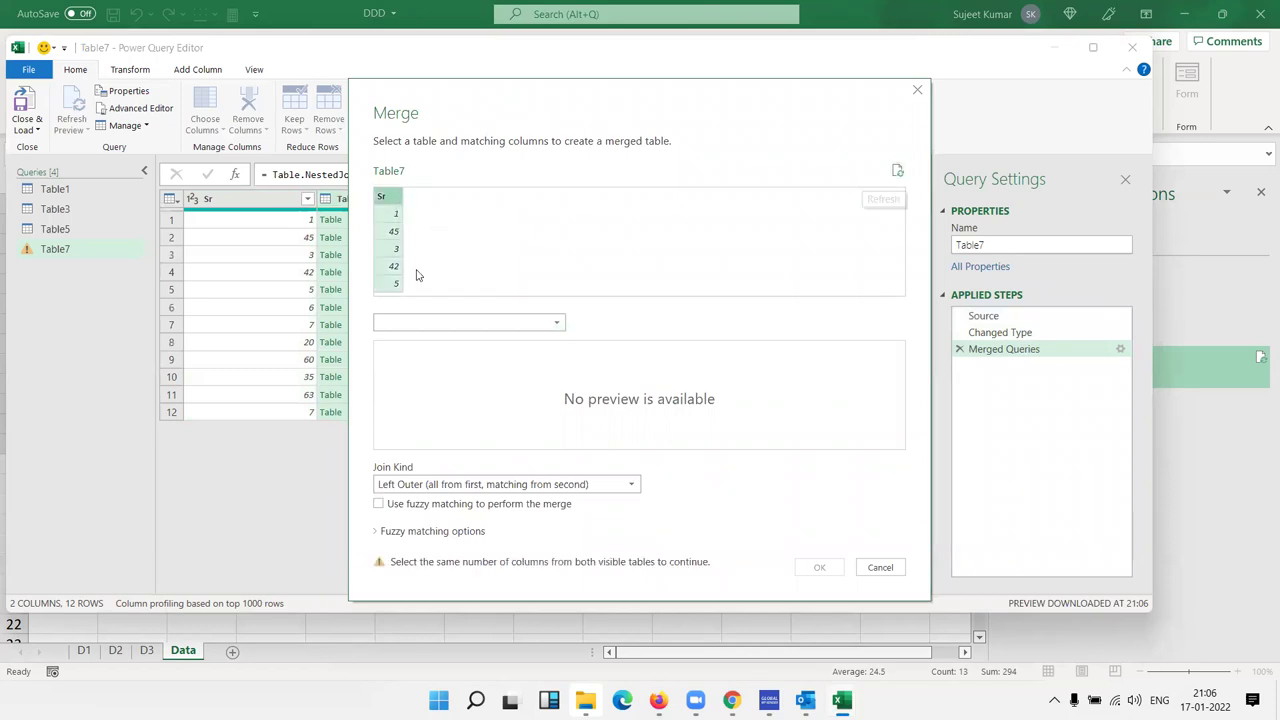
{"action": "left_click", "coordinate": [423, 323]}
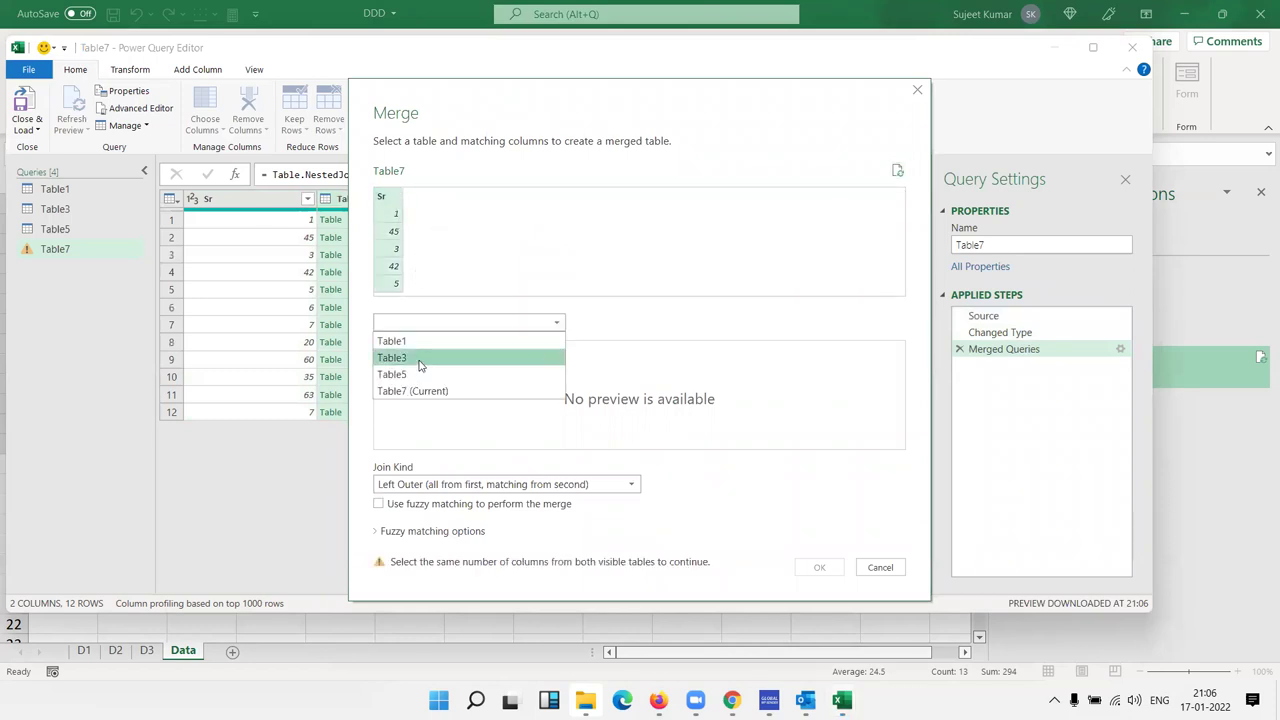
{"action": "left_click", "coordinate": [419, 360]}
{"action": "left_click", "coordinate": [386, 350]}
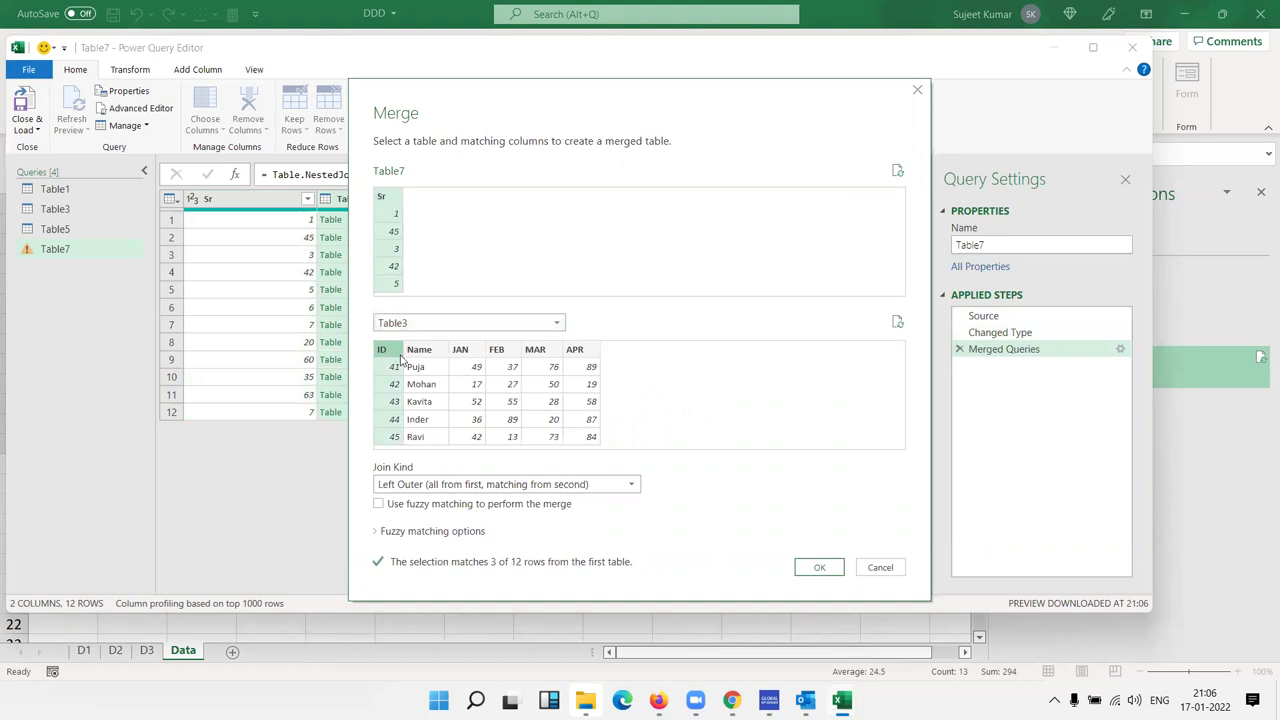
{"action": "left_click", "coordinate": [811, 570]}
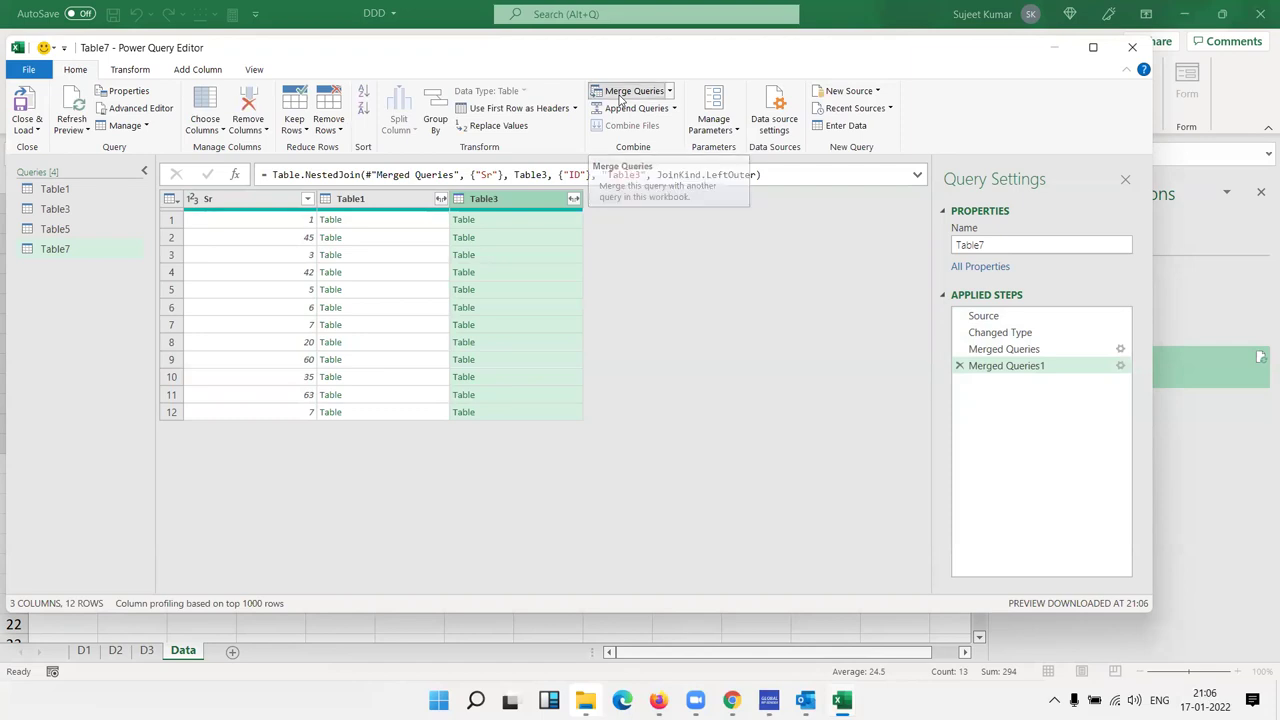
- Merge Table5 into Table7, matching Sr to Table5's ID column
{"action": "left_click", "coordinate": [620, 95]}
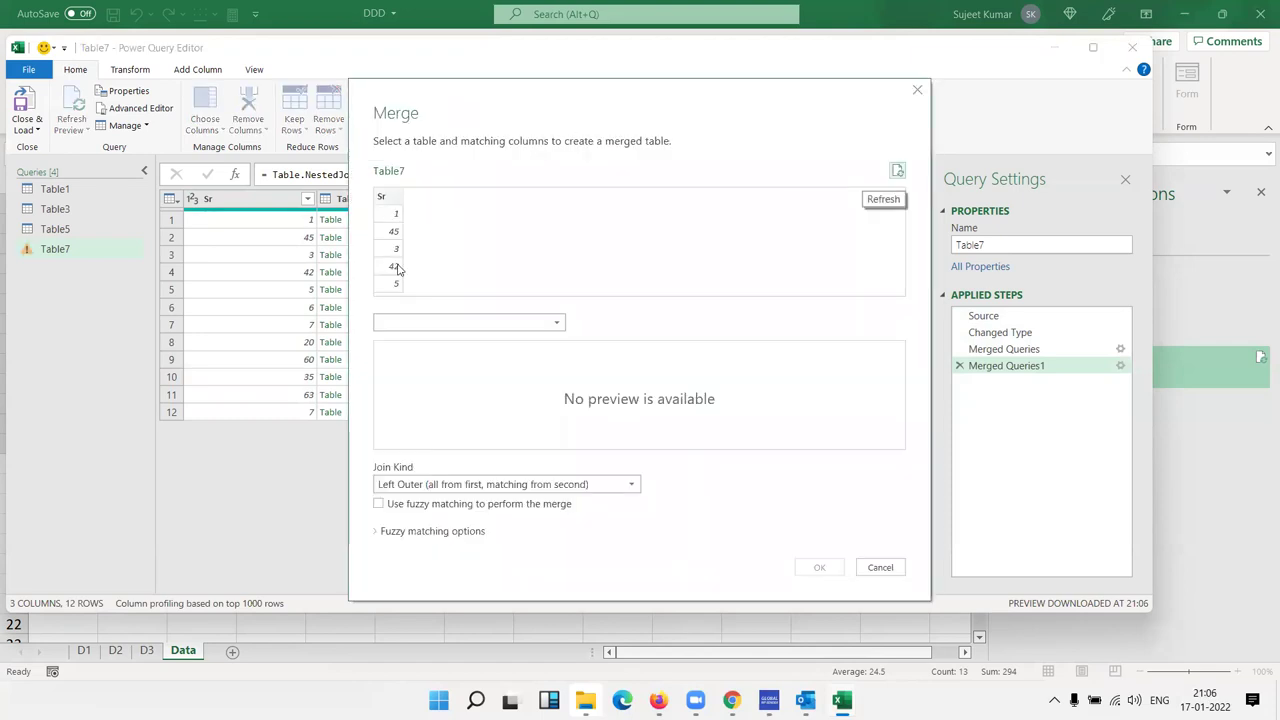
{"action": "left_click", "coordinate": [397, 268]}
{"action": "left_click", "coordinate": [391, 324]}
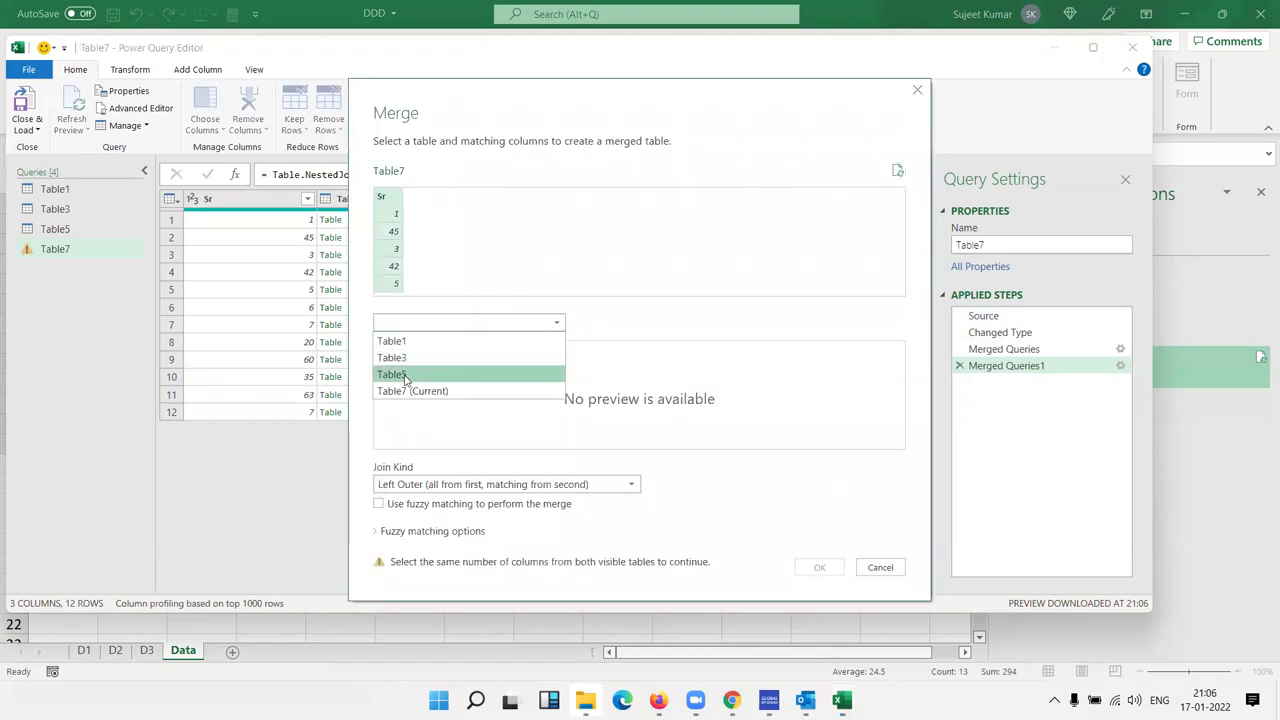
{"action": "left_click", "coordinate": [405, 377]}
{"action": "left_click", "coordinate": [389, 356]}
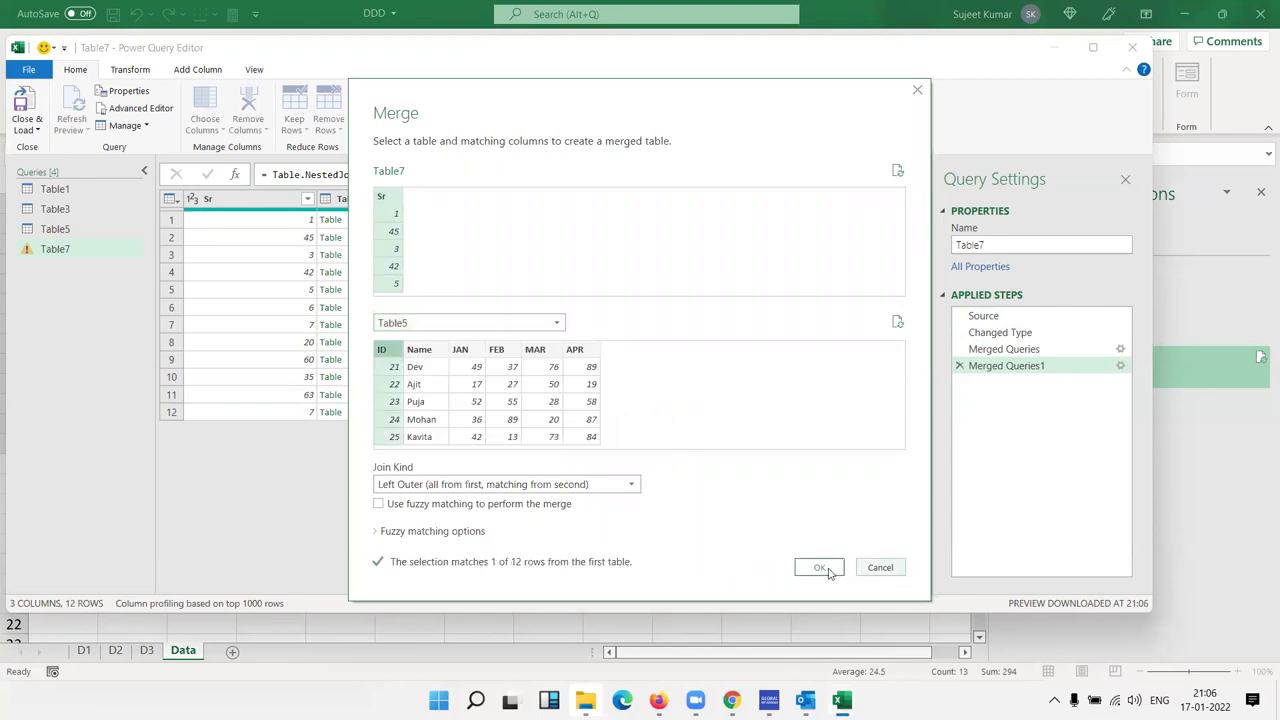
{"action": "left_click", "coordinate": [829, 572]}
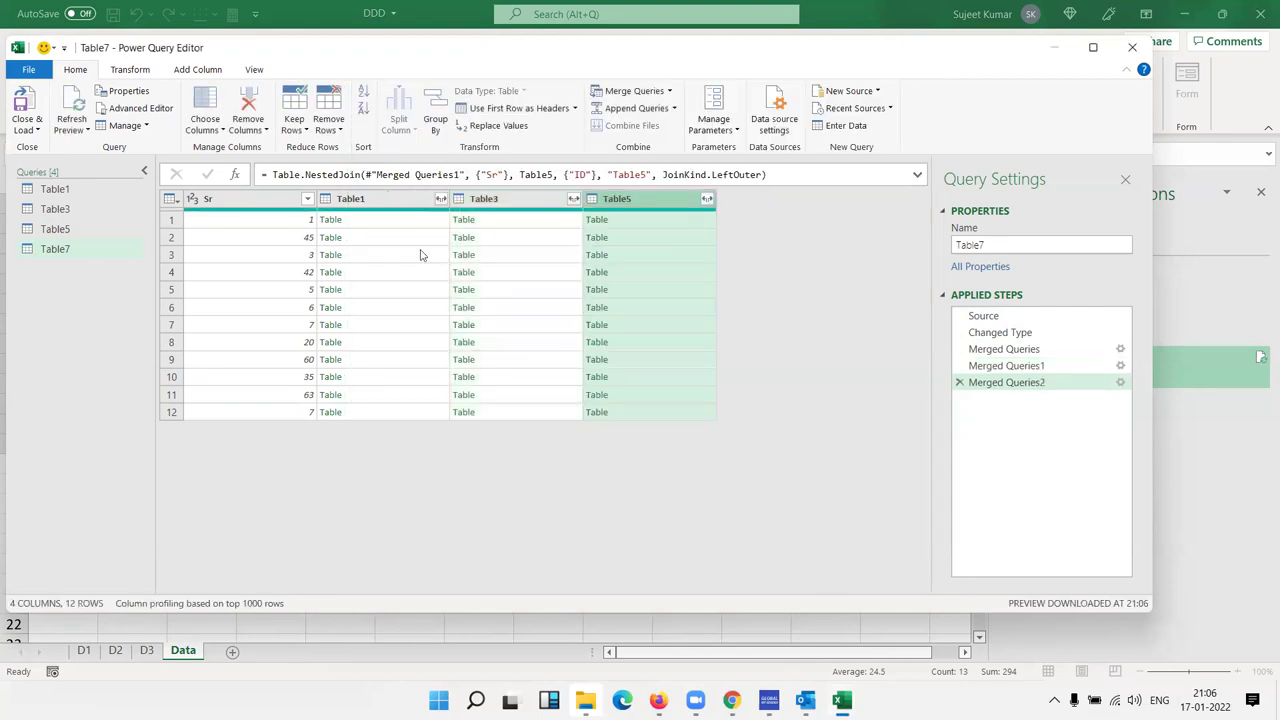
- Expand the Table1, Table3 and Table5 columns into all their ID, Name and JAN–APR fields
{"action": "left_click", "coordinate": [440, 198]}
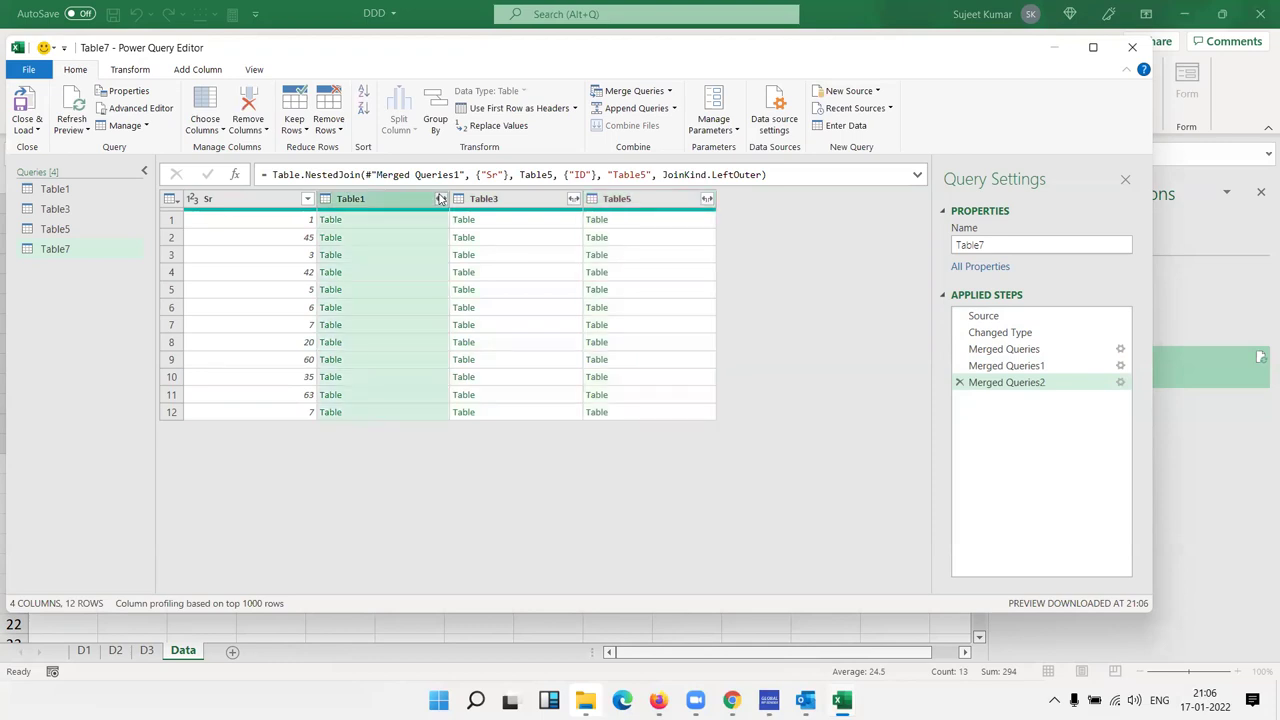
{"action": "left_click", "coordinate": [338, 442]}
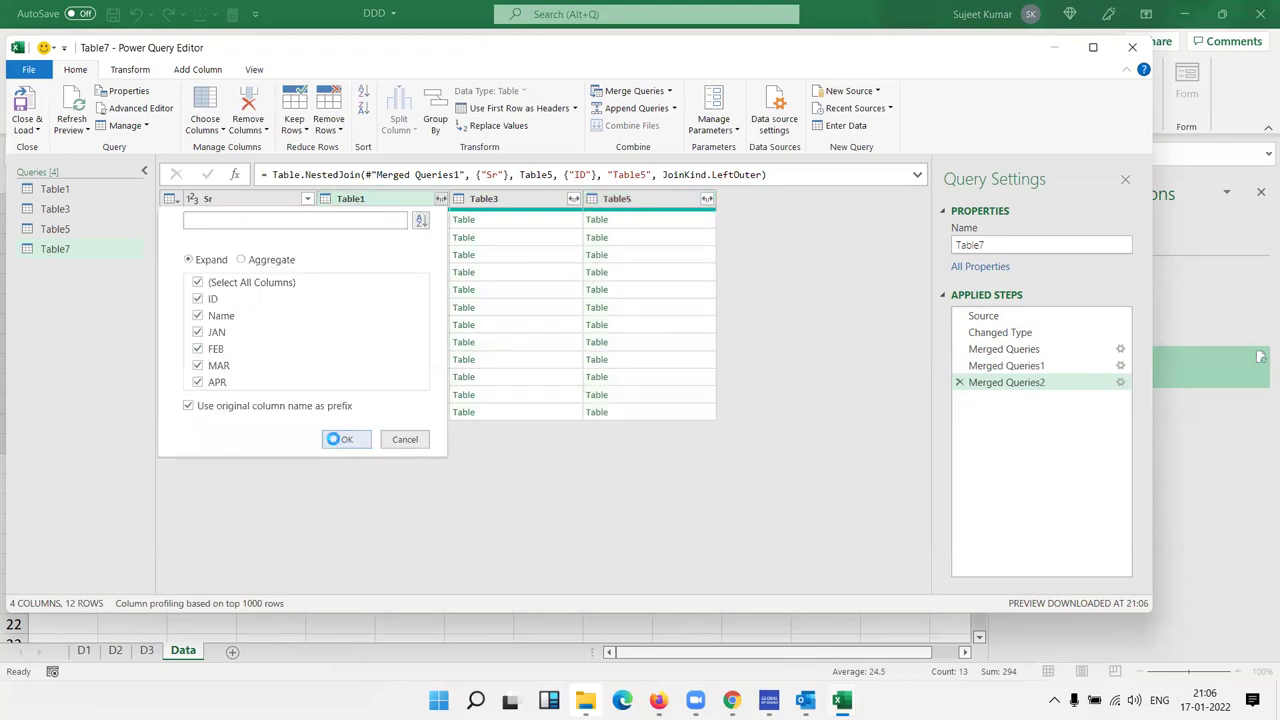
{"action": "mouse_move", "coordinate": [561, 594]}
{"action": "left_mouse_down"}
{"action": "mouse_move", "coordinate": [814, 596]}
{"action": "mouse_move", "coordinate": [844, 608]}
{"action": "left_mouse_up"}
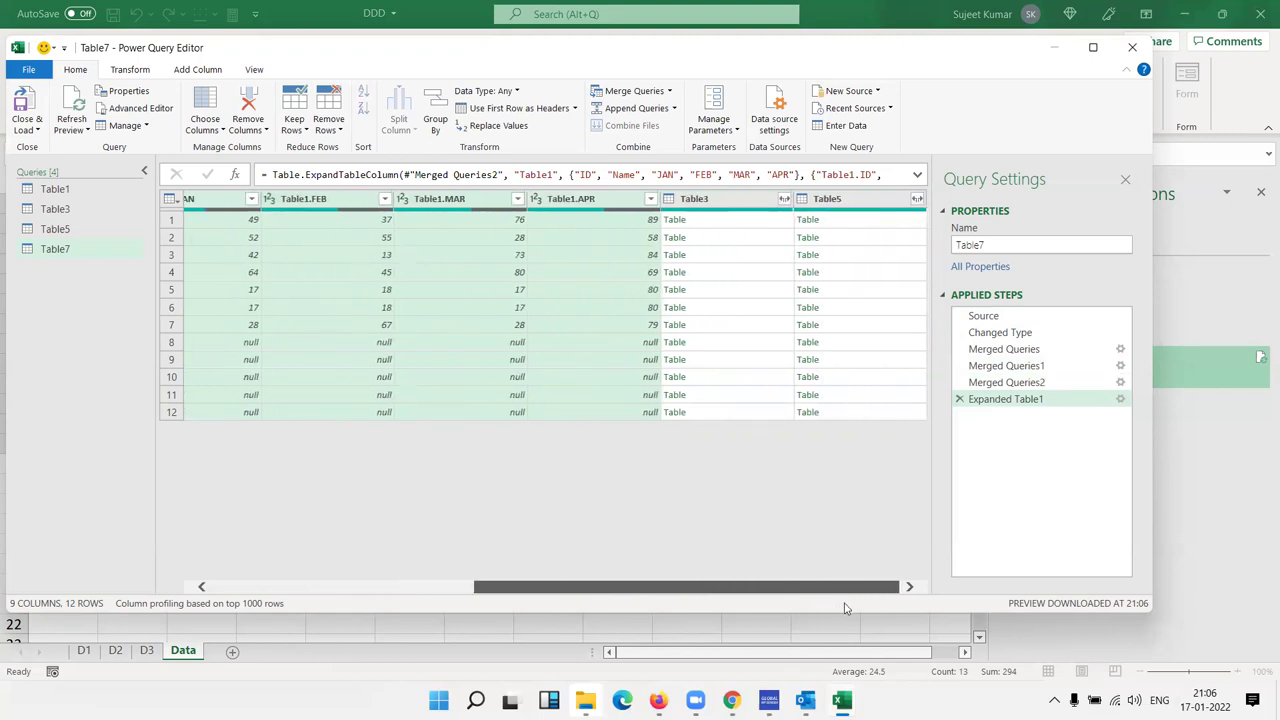
{"action": "left_click", "coordinate": [783, 200]}
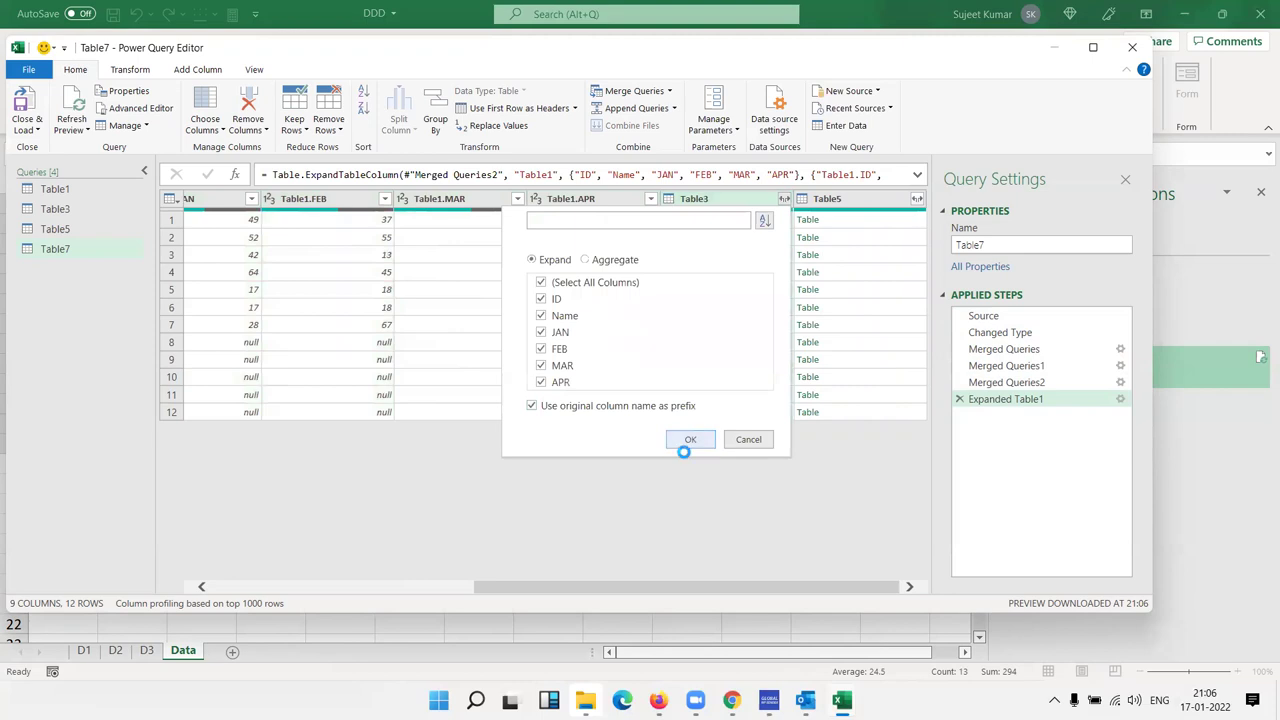
{"action": "left_click", "coordinate": [706, 438]}
{"action": "left_click_drag", "start_coordinate": [625, 588], "coordinate": [905, 605]}
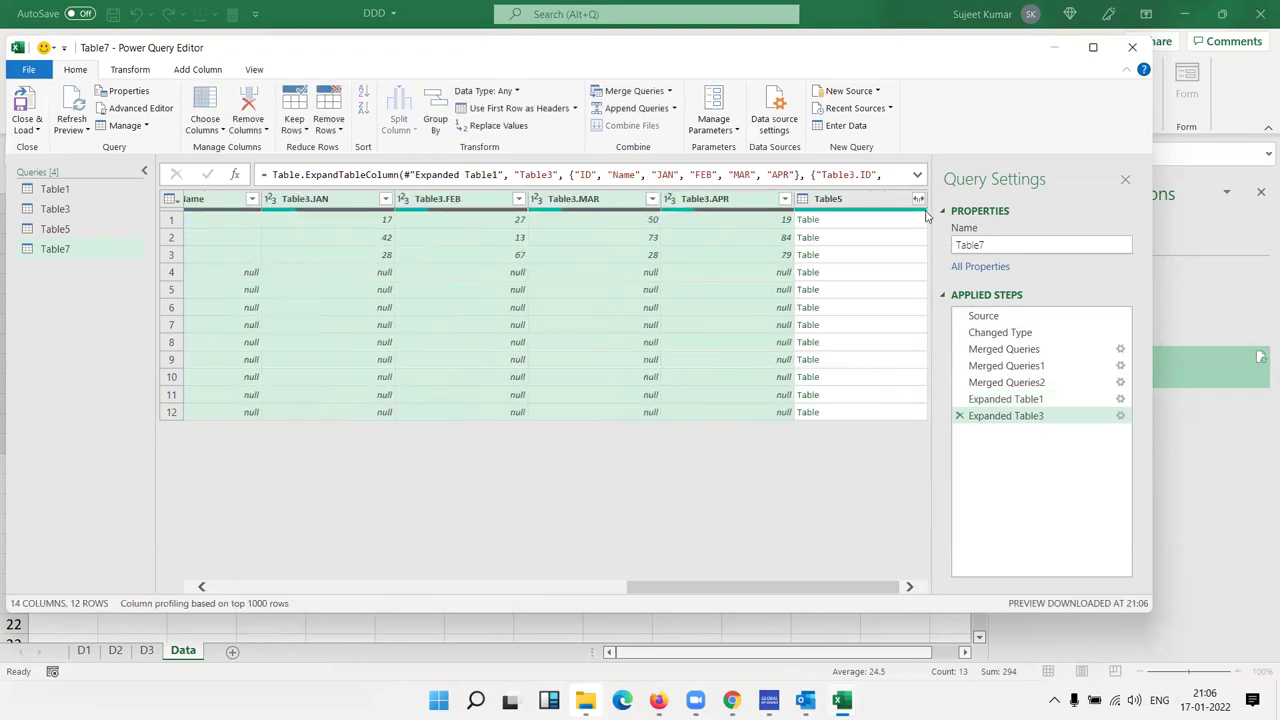
{"action": "left_click", "coordinate": [918, 200]}
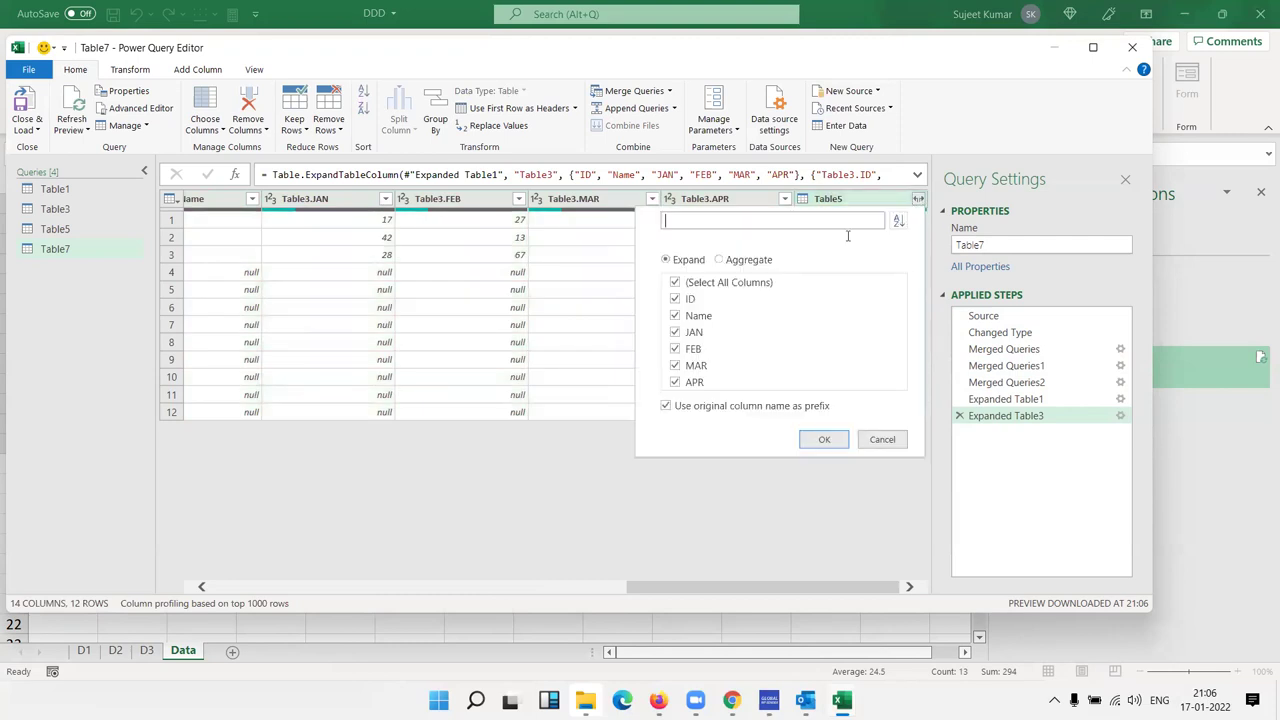
{"action": "left_click", "coordinate": [820, 441]}
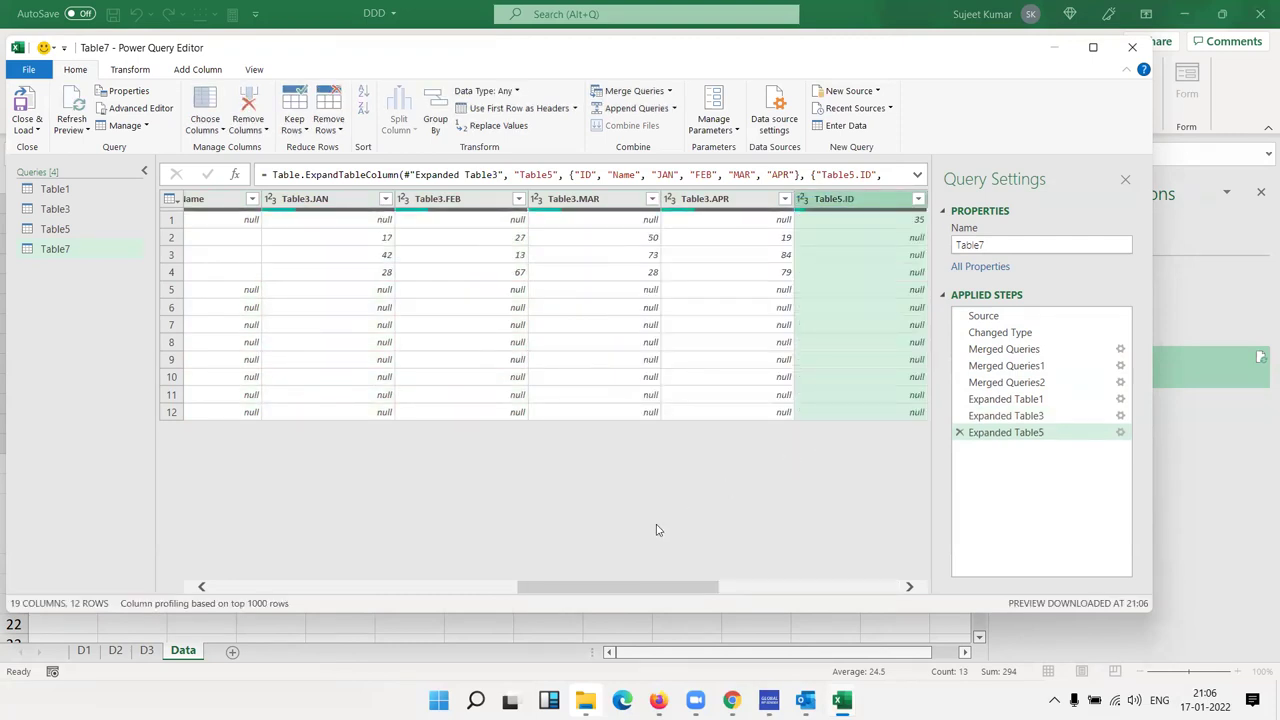
{"action": "left_click_drag", "start_coordinate": [613, 593], "coordinate": [397, 587]}
{"action": "left_click_drag", "start_coordinate": [393, 587], "coordinate": [286, 585]}
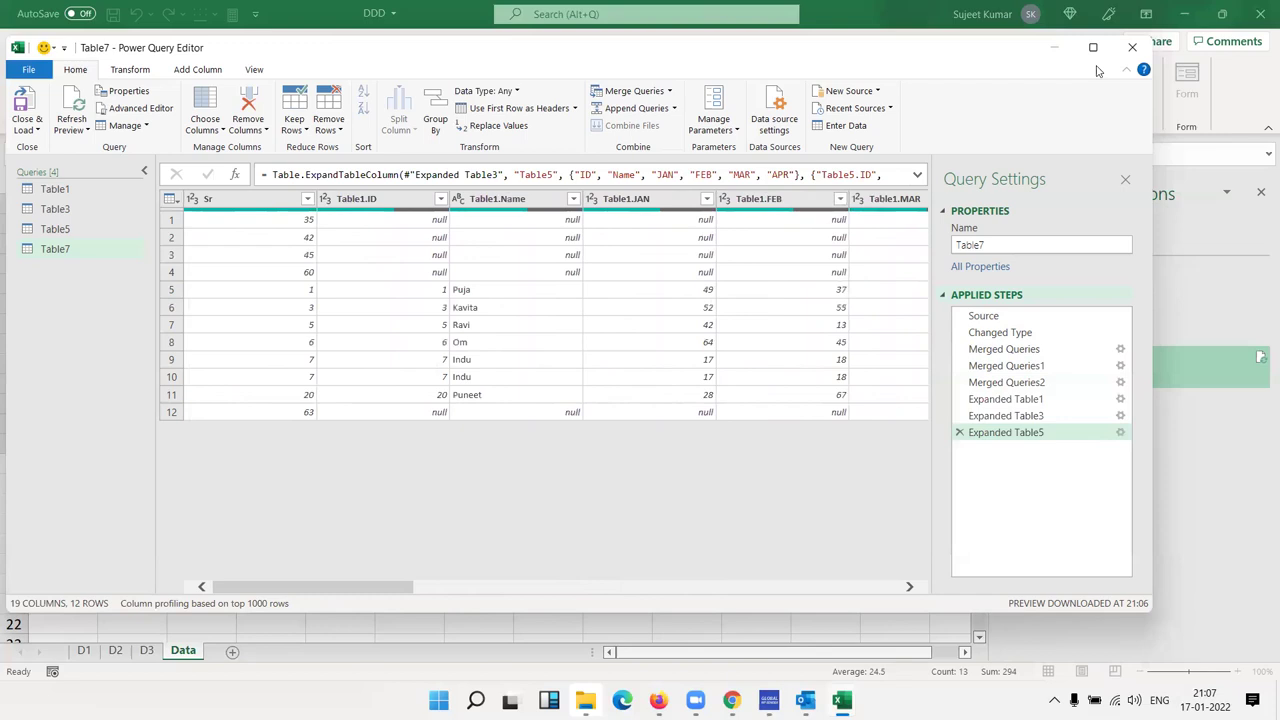
- Delete the Table7 query in Power Query Editor
{"action": "left_click", "coordinate": [1132, 47]}
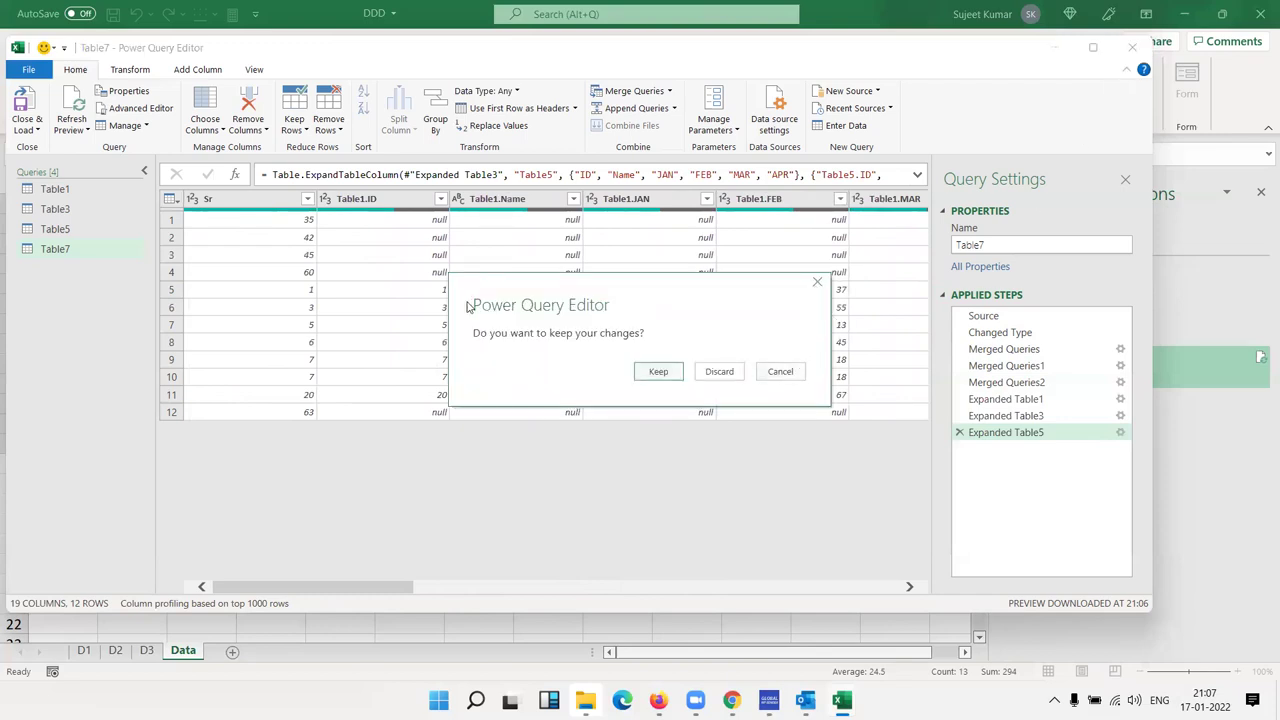
{"action": "left_click", "coordinate": [658, 371]}
{"action": "right_click", "coordinate": [68, 250]}
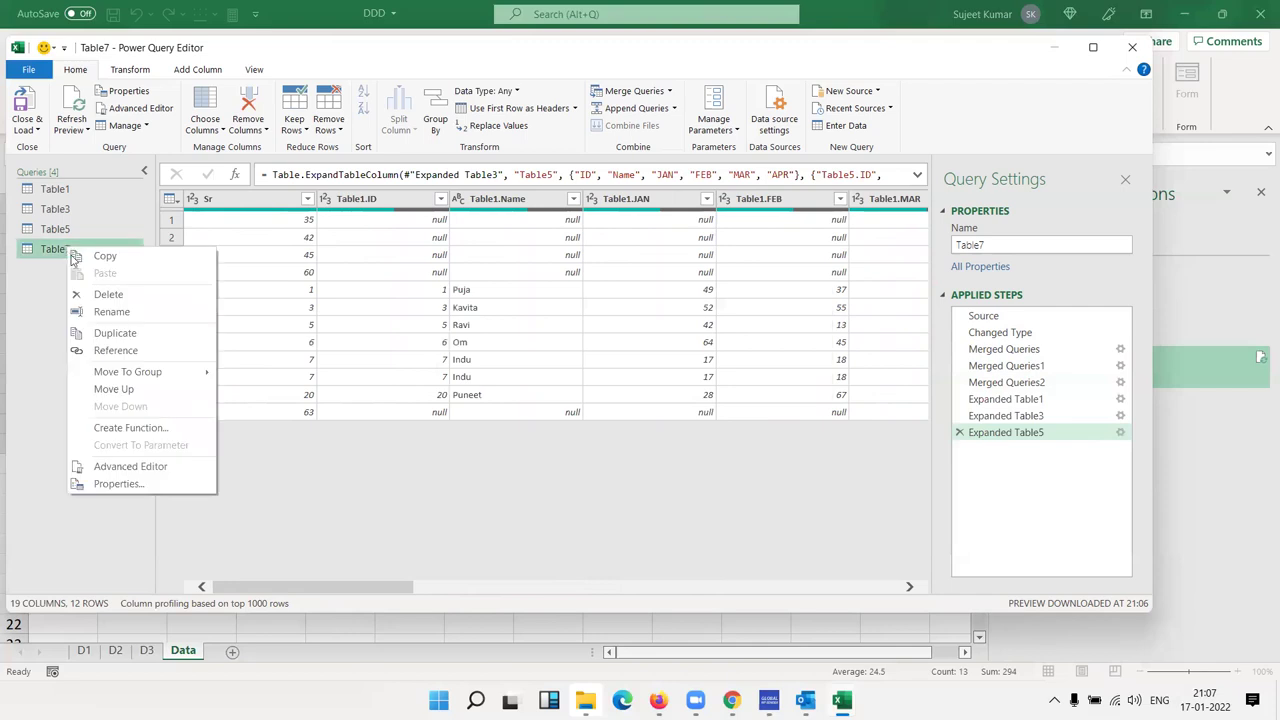
{"action": "left_click", "coordinate": [104, 294]}
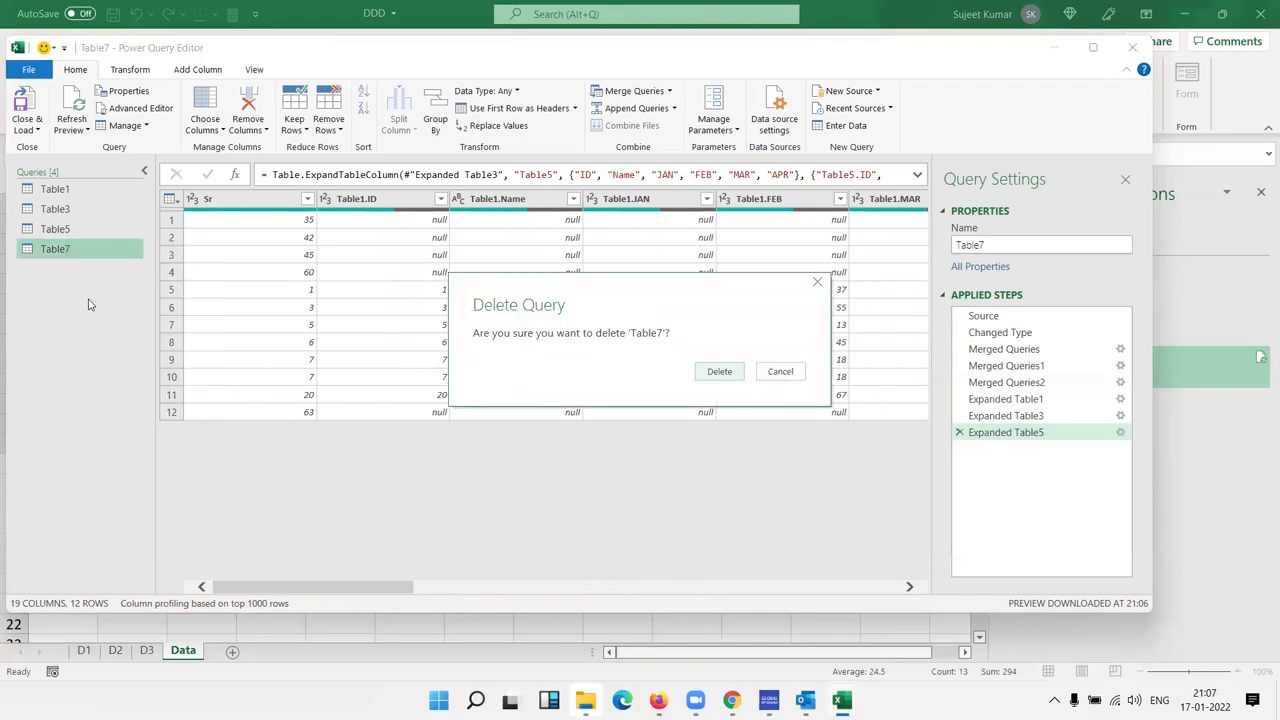
{"action": "left_click", "coordinate": [720, 372]}
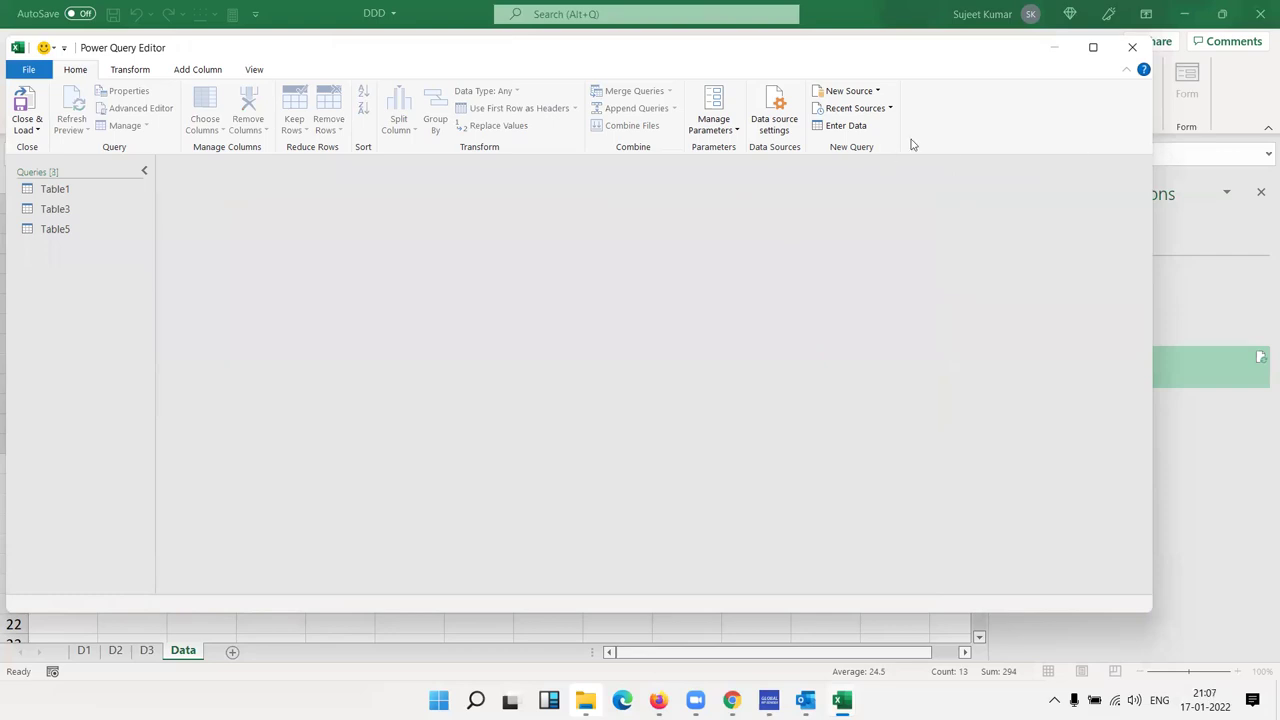
{"action": "left_click", "coordinate": [1134, 49]}
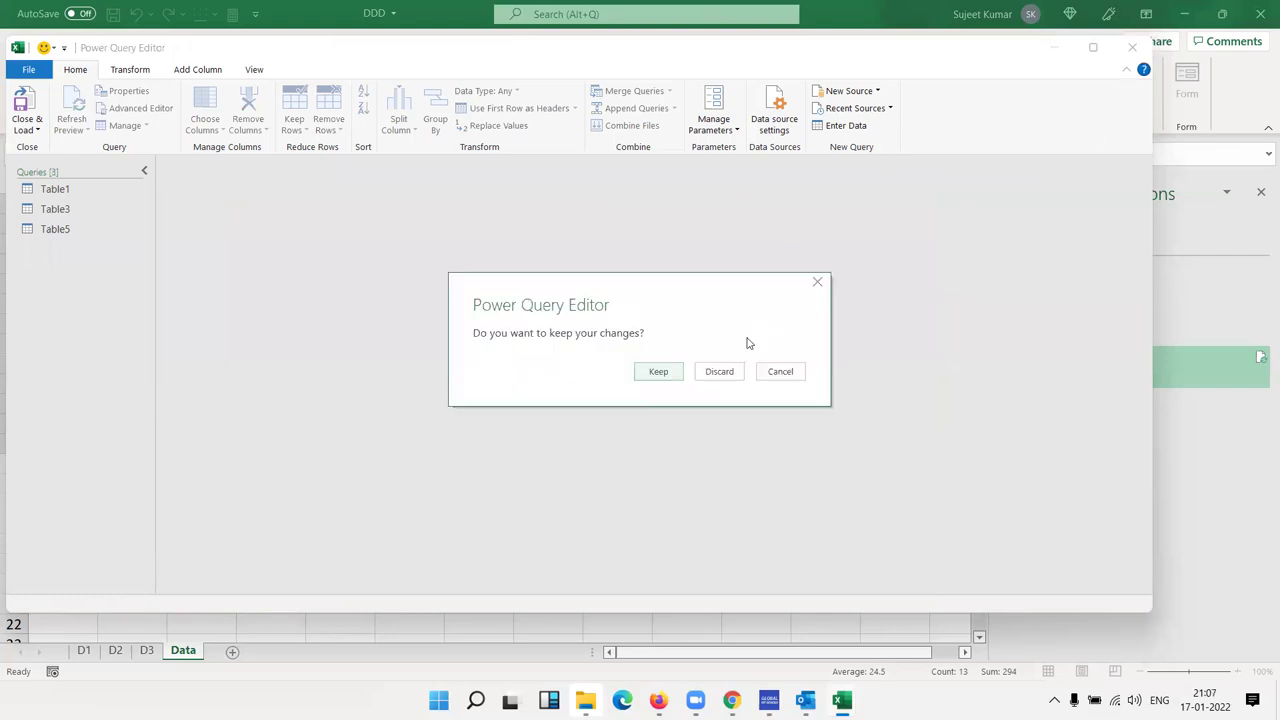
{"action": "key", "text": "Escape"}
- Delete the Table5 and Table3 queries
{"action": "left_click", "coordinate": [122, 229]}
{"action": "right_click", "coordinate": [122, 229]}
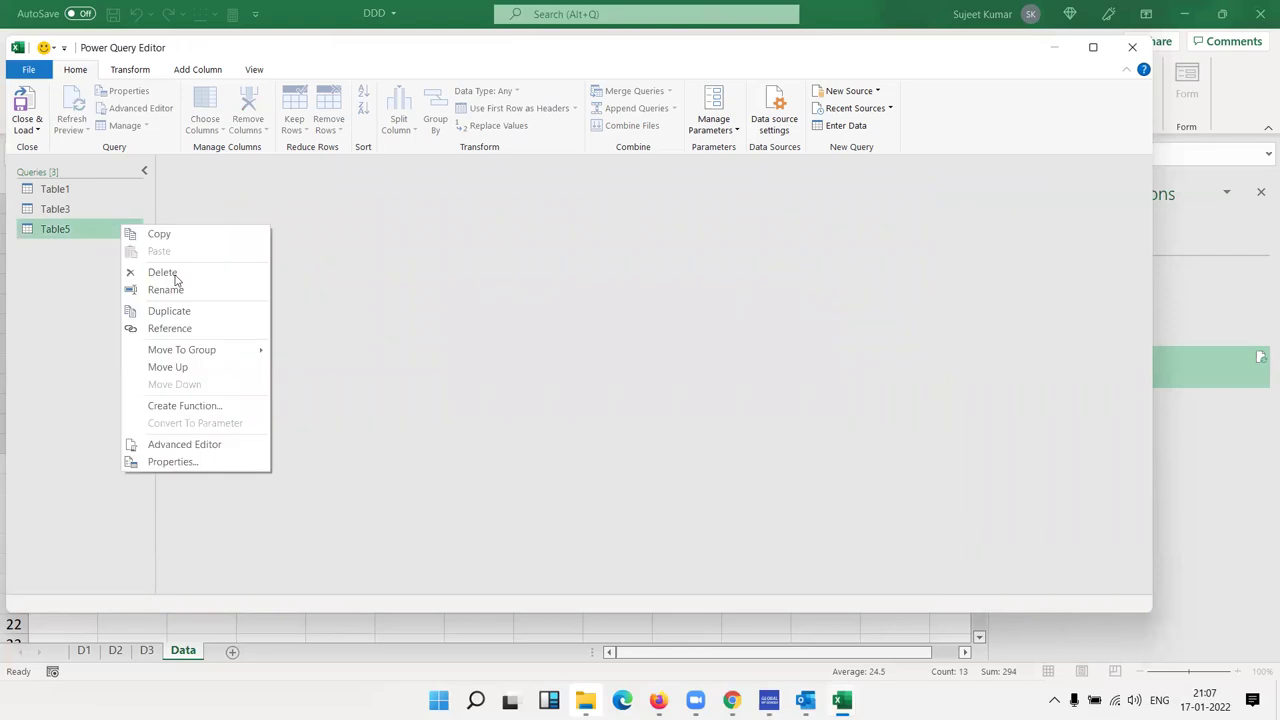
{"action": "left_click", "coordinate": [165, 272]}
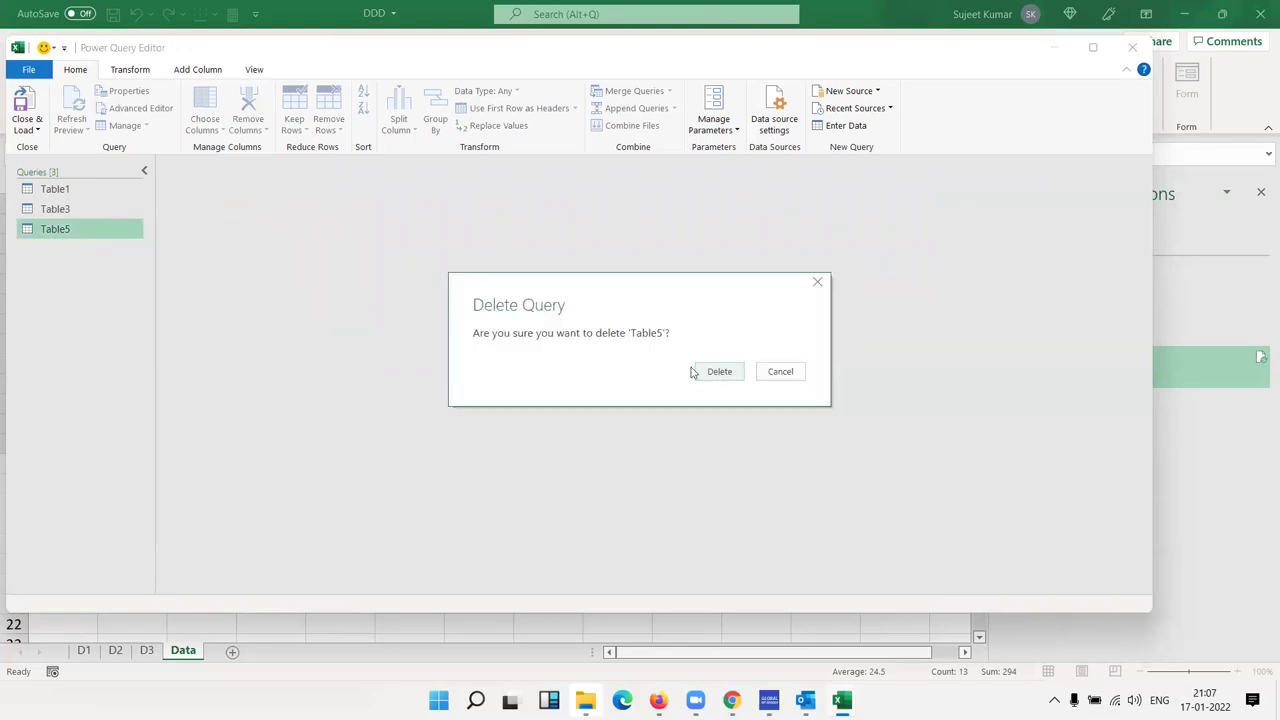
{"action": "left_click", "coordinate": [691, 372]}
{"action": "right_click", "coordinate": [110, 216]}
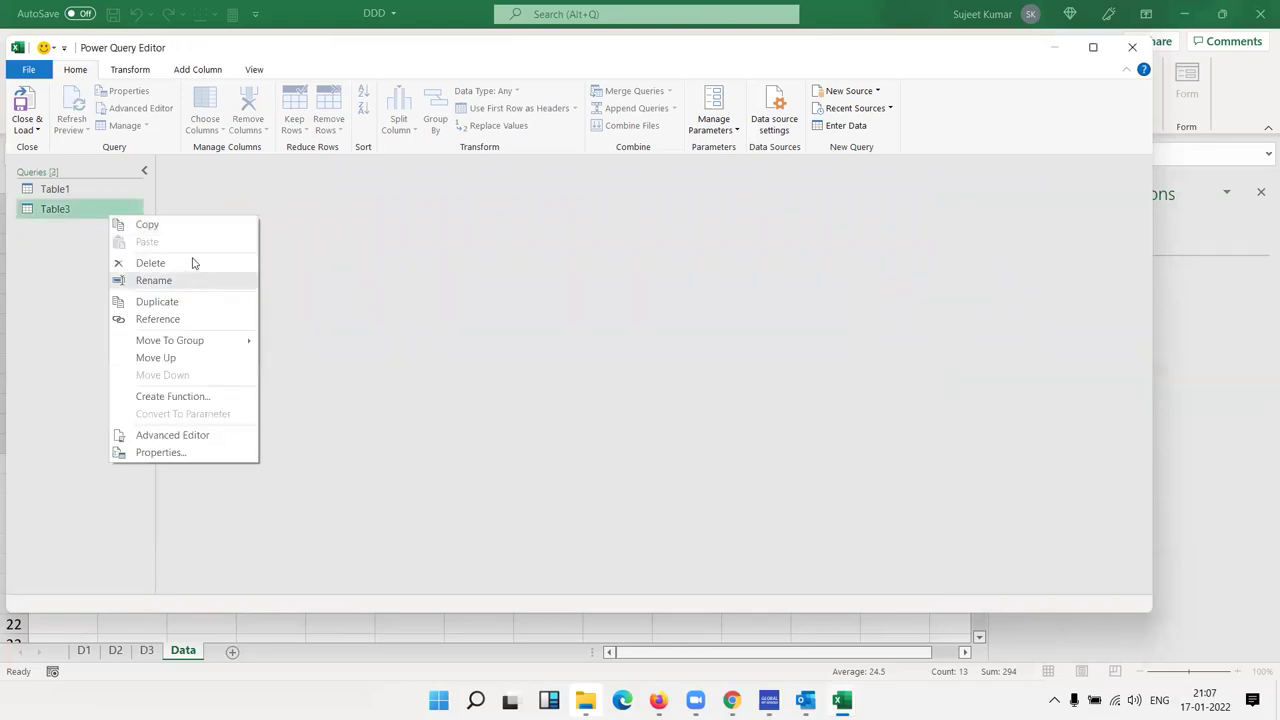
{"action": "left_click", "coordinate": [150, 263]}
{"action": "left_click", "coordinate": [738, 378]}
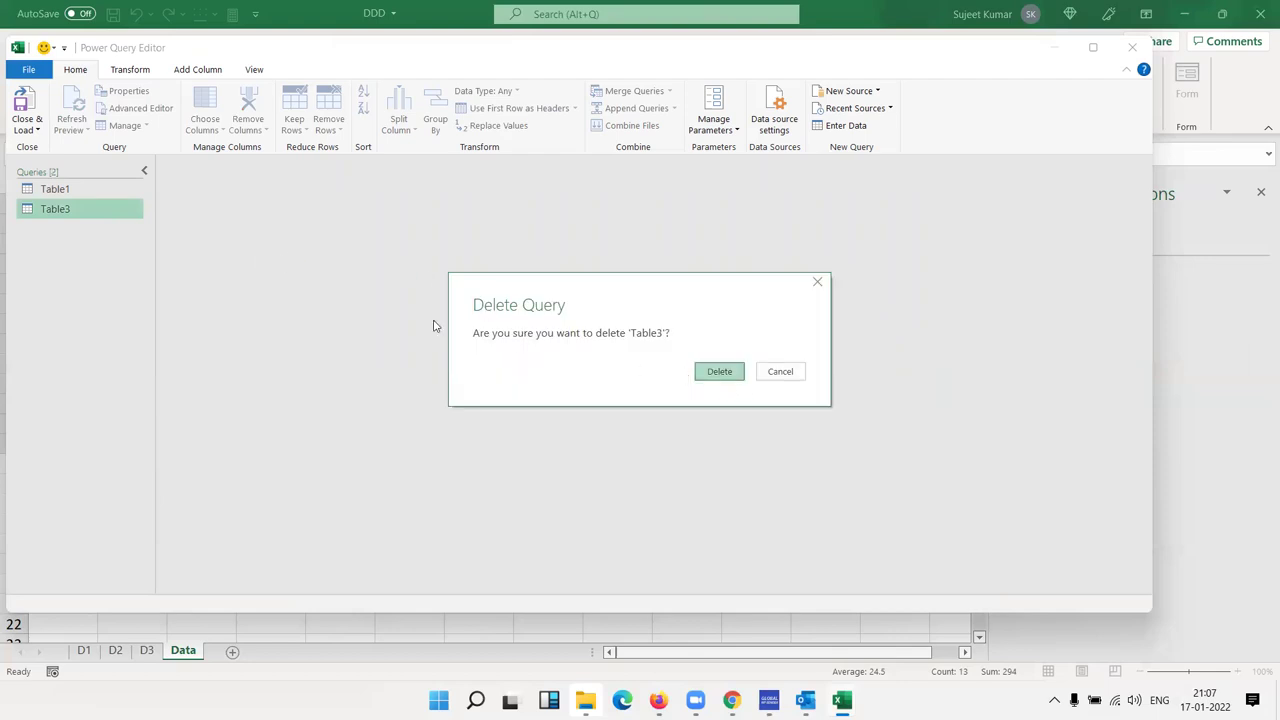
- Delete the Table1 query and close the editor, keeping the changes
{"action": "left_click", "coordinate": [55, 189]}
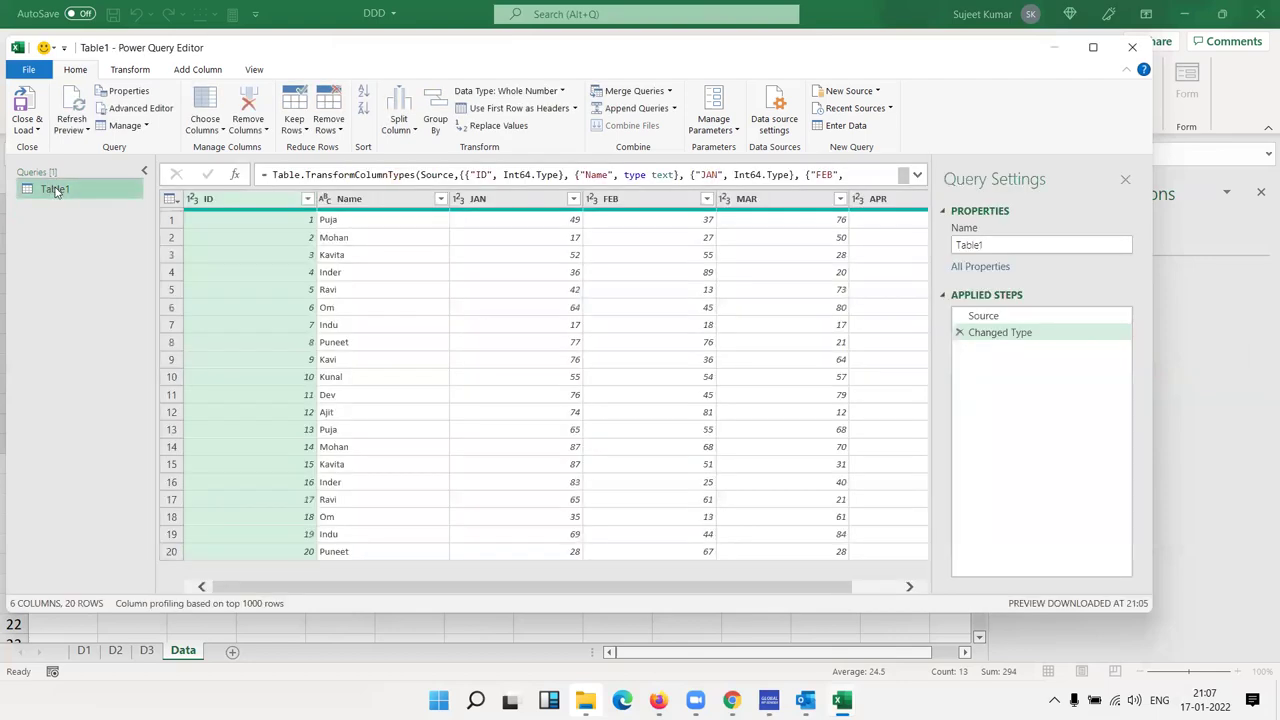
{"action": "right_click", "coordinate": [55, 189]}
{"action": "left_click", "coordinate": [95, 233]}
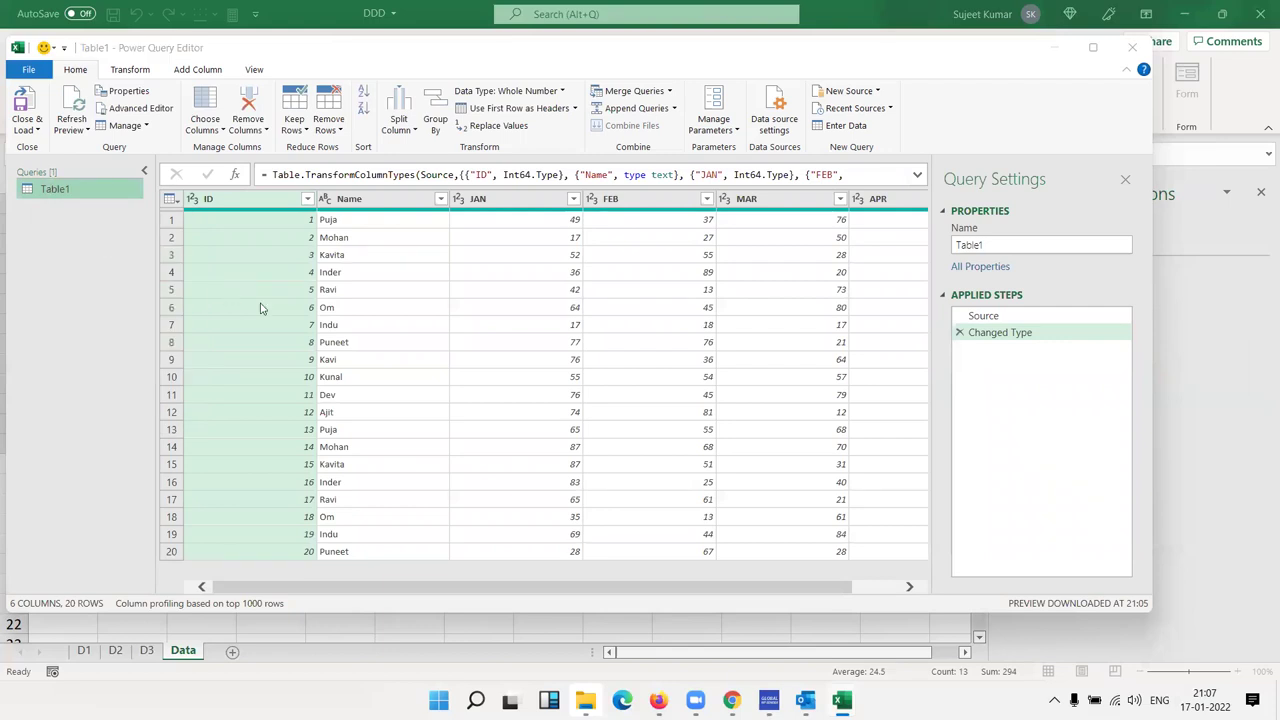
{"action": "left_click", "coordinate": [739, 378]}
{"action": "left_click", "coordinate": [1132, 47]}
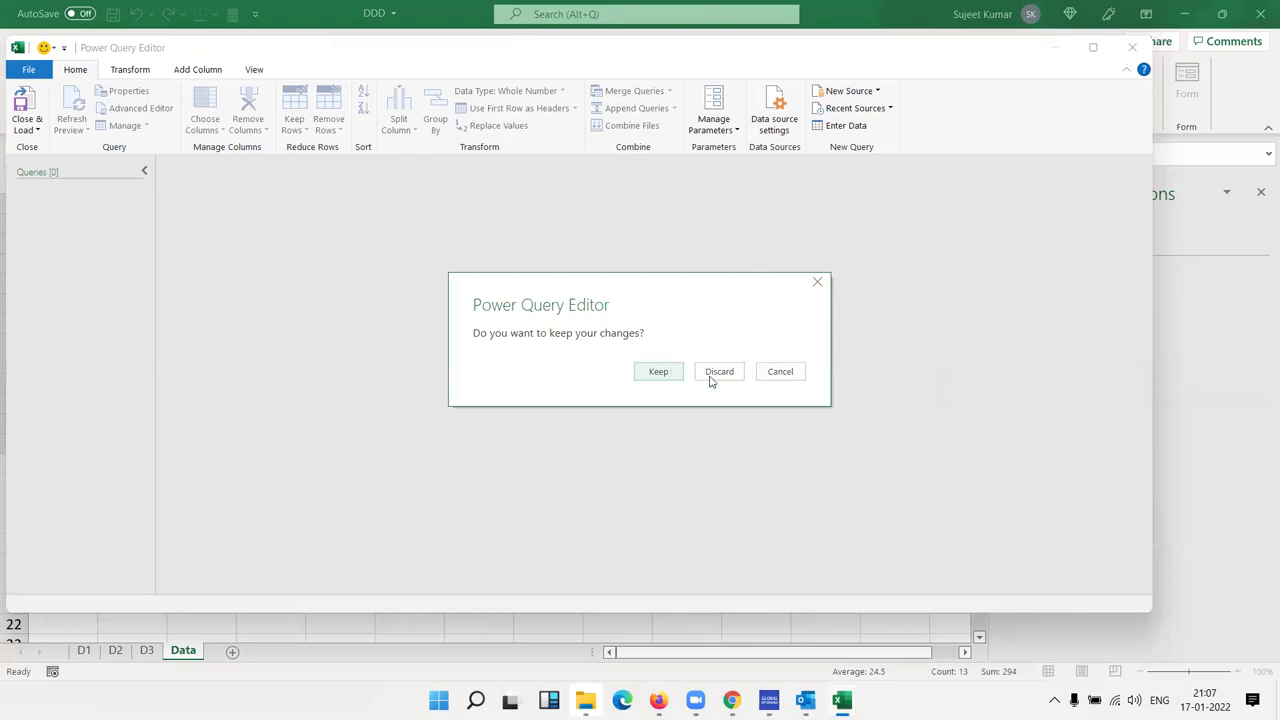
{"action": "left_click", "coordinate": [668, 377]}
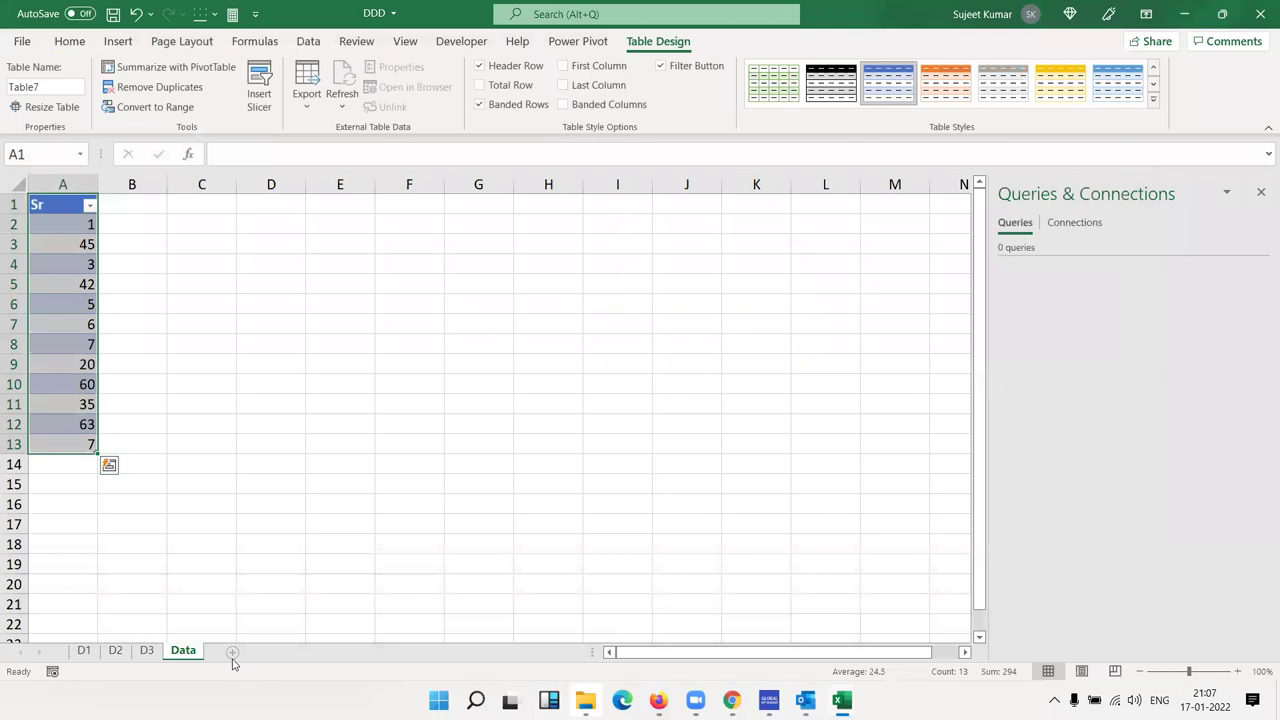
- Start a From Workbook import and choose DDD as the source workbook
{"action": "left_click", "coordinate": [308, 41]}
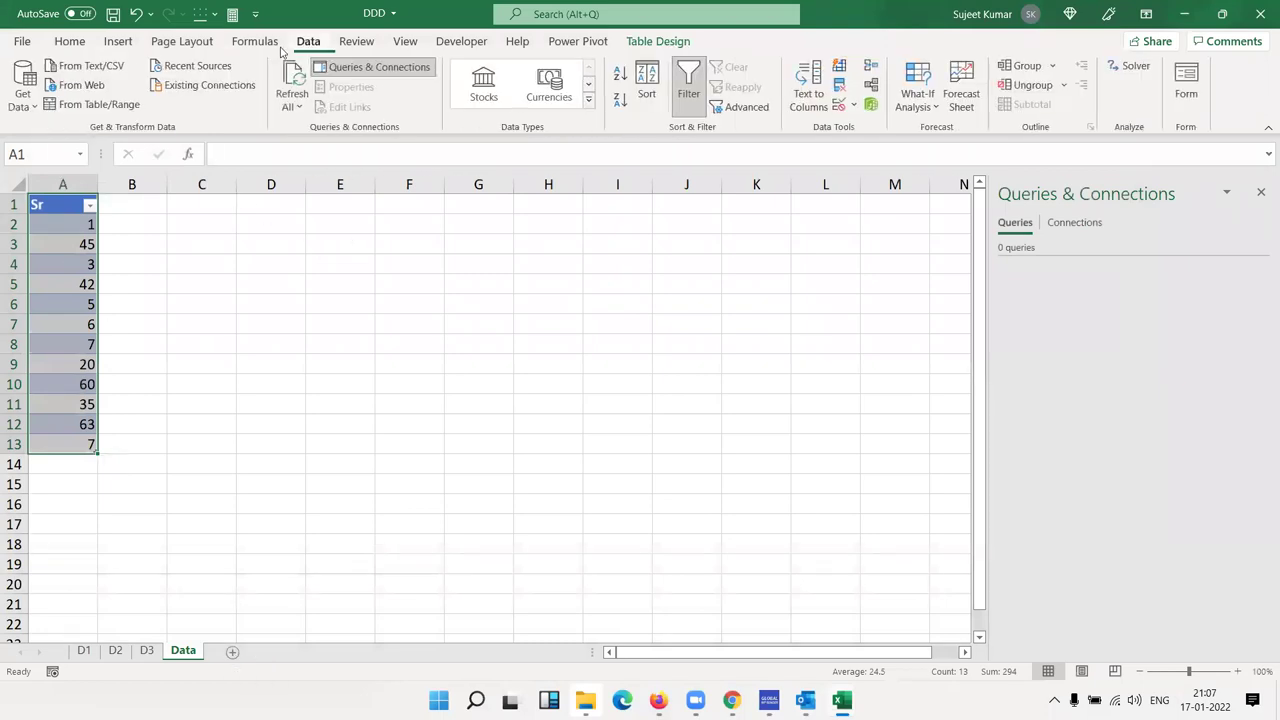
{"action": "left_click", "coordinate": [18, 100]}
{"action": "mouse_move", "coordinate": [60, 134]}
{"action": "left_click", "coordinate": [245, 137]}
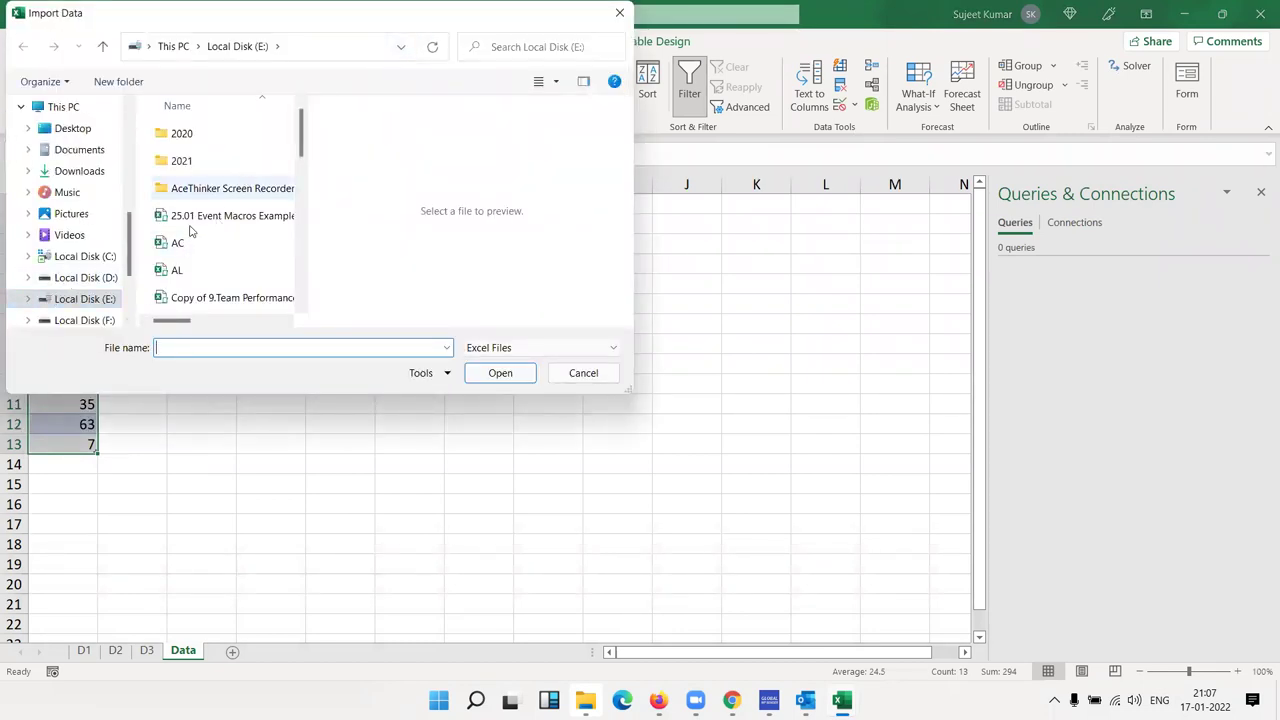
{"action": "left_click", "coordinate": [190, 222]}
{"action": "scroll", "coordinate": [190, 232], "scroll_direction": "down", "scroll_amount": 5}
{"action": "left_click", "coordinate": [182, 157]}
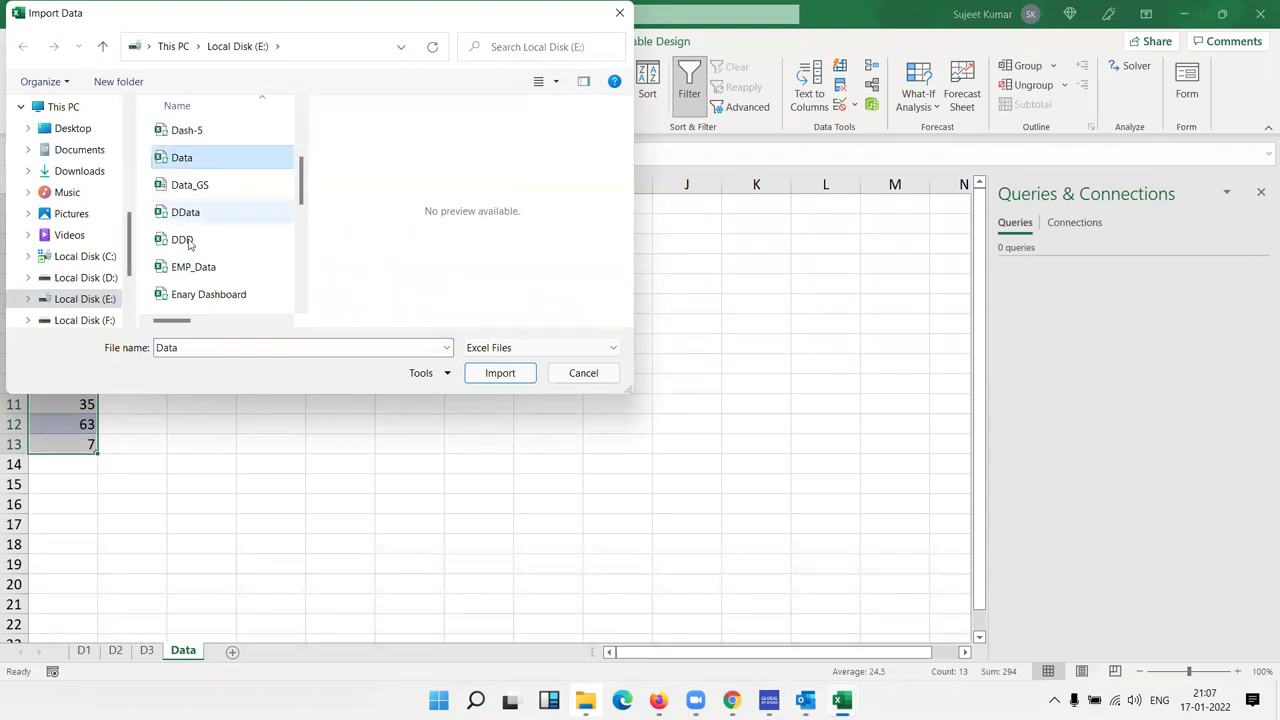
{"action": "left_click", "coordinate": [186, 240]}
{"action": "left_click", "coordinate": [497, 374]}
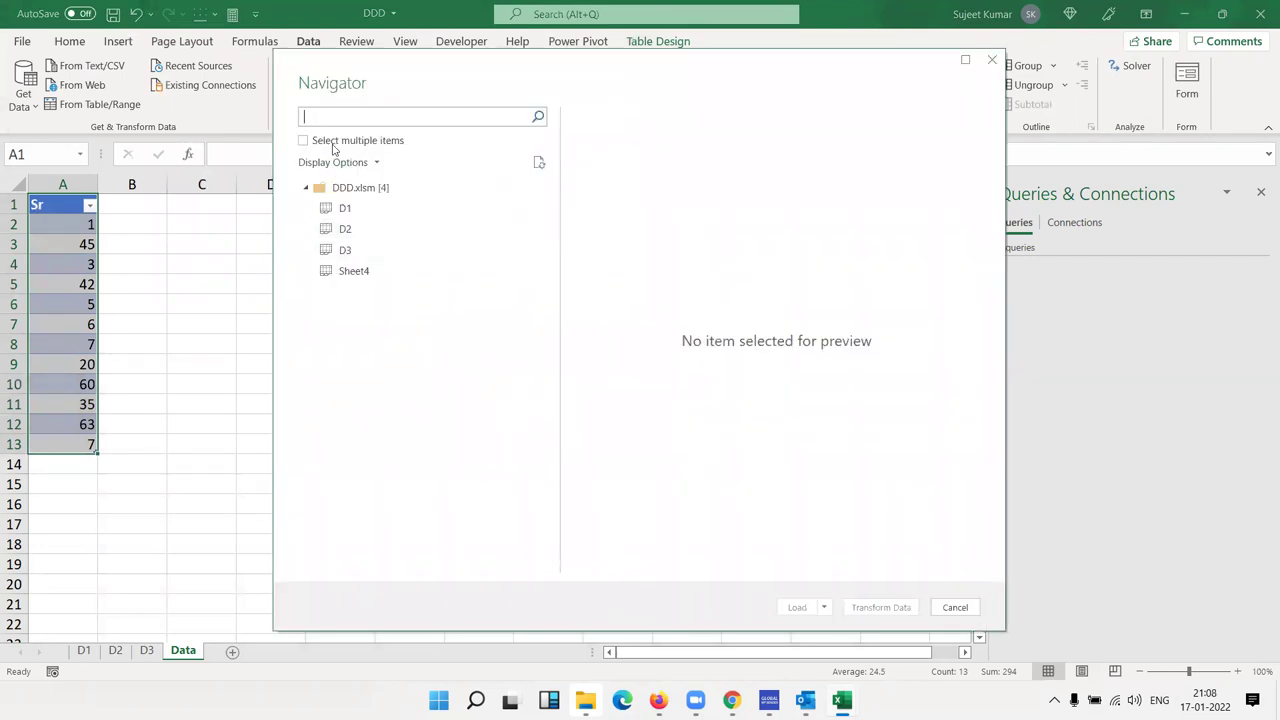
- Tick D1, D3 and D2 in Navigator and load them as connection-only queries
{"action": "left_click", "coordinate": [303, 141]}
{"action": "left_click", "coordinate": [324, 208]}
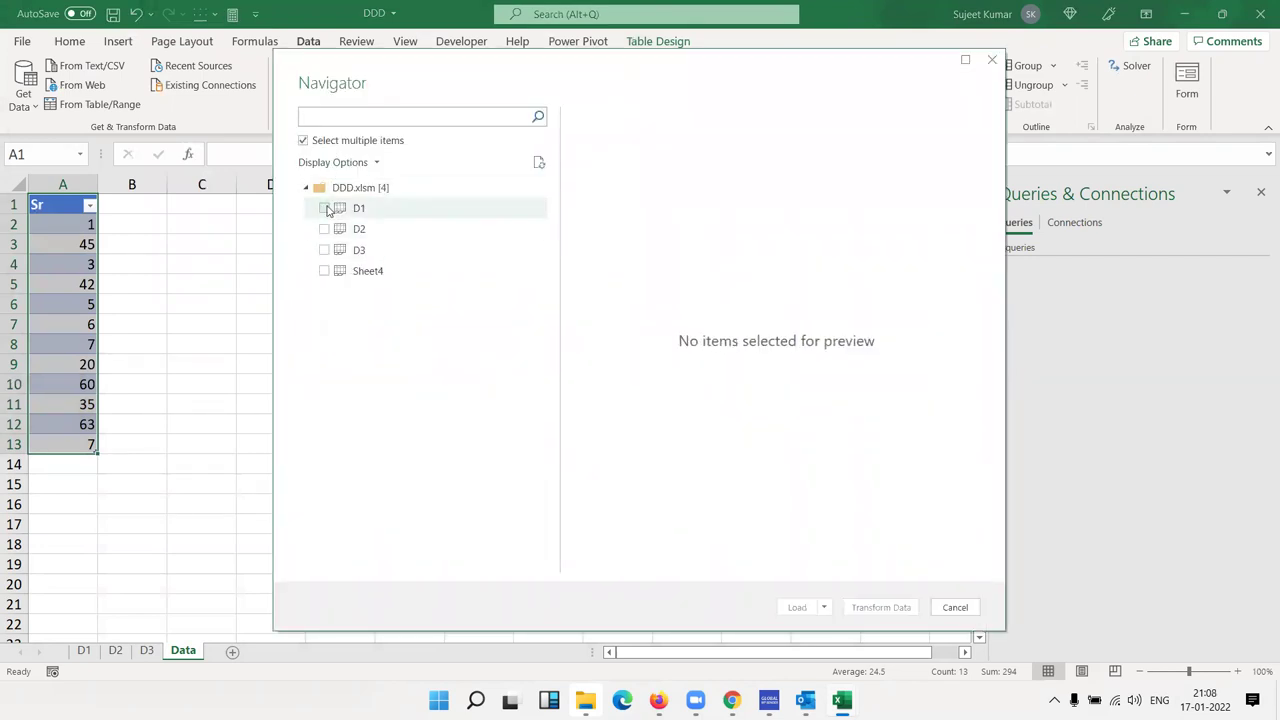
{"action": "left_click", "coordinate": [324, 250]}
{"action": "left_click", "coordinate": [325, 229]}
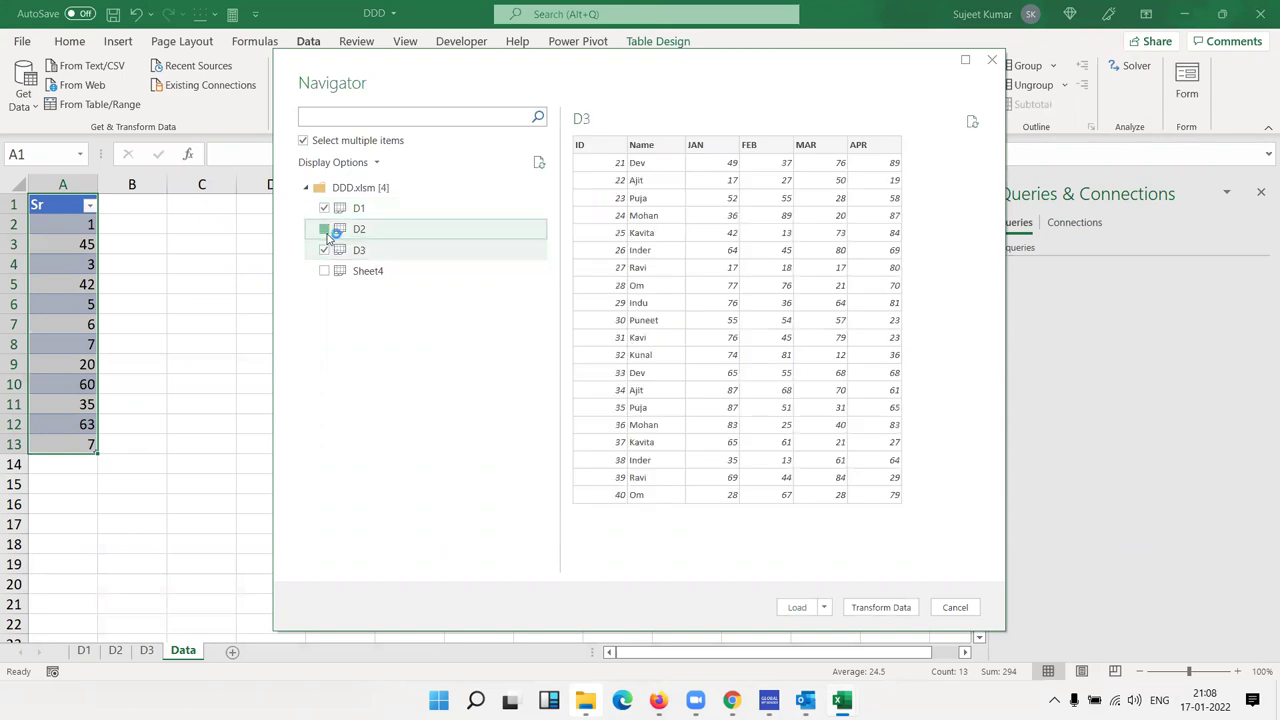
{"action": "left_click", "coordinate": [824, 608]}
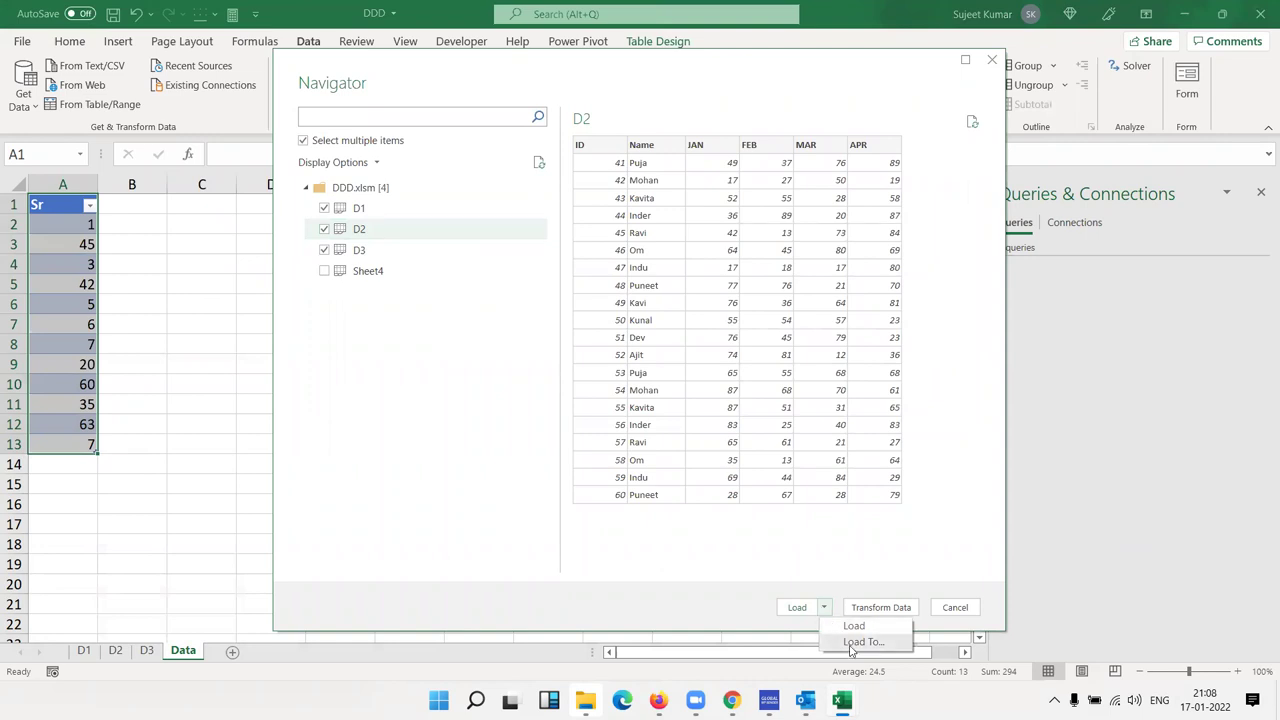
{"action": "left_click", "coordinate": [860, 642]}
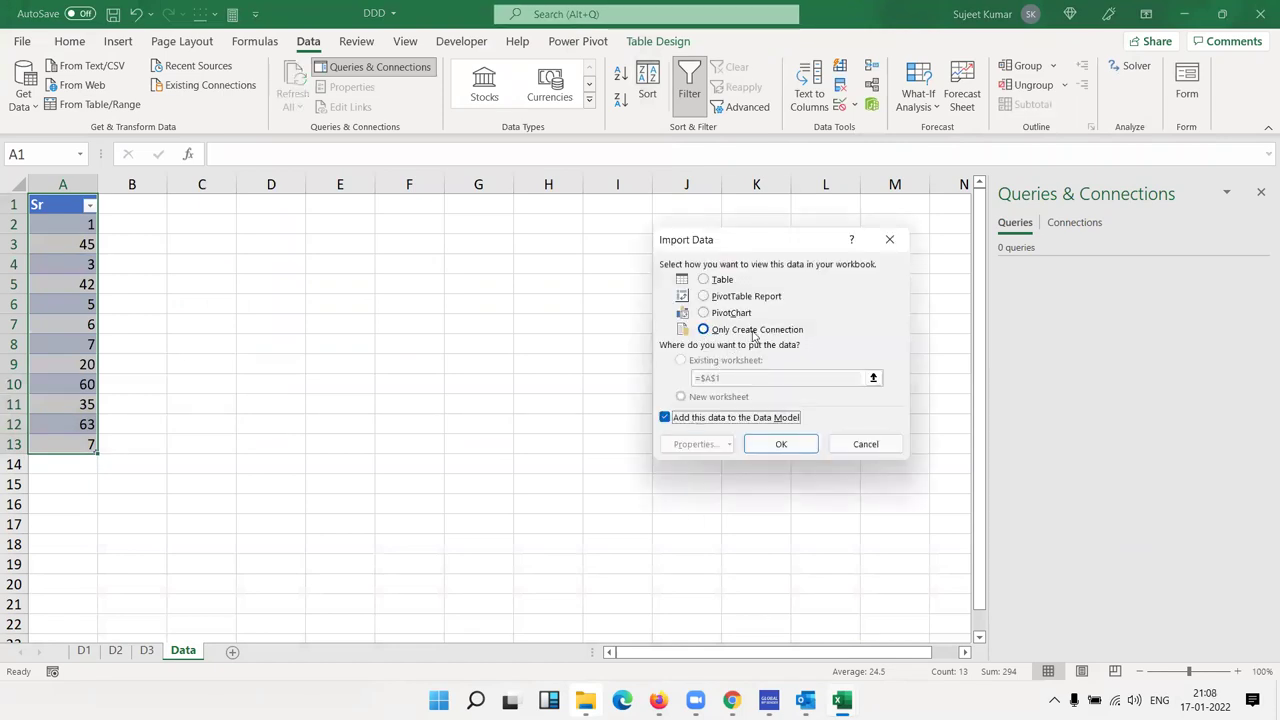
{"action": "left_click", "coordinate": [786, 450]}
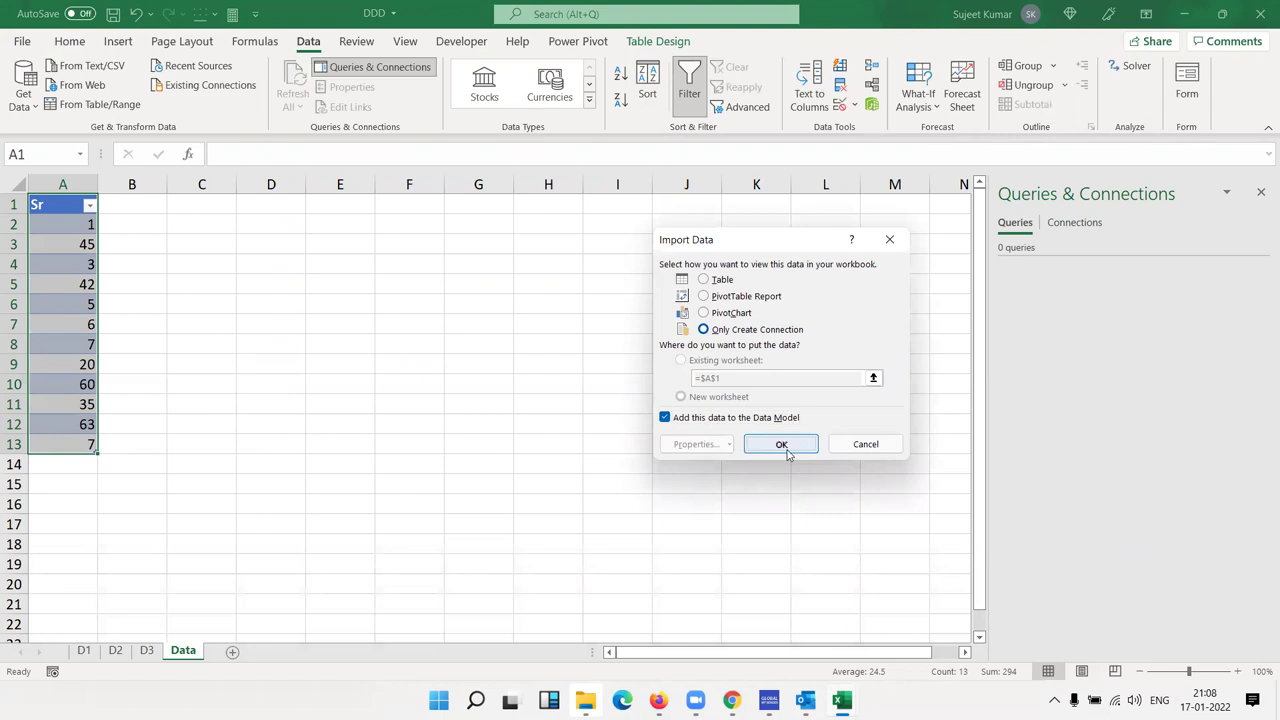
{"action": "left_click", "coordinate": [781, 444]}
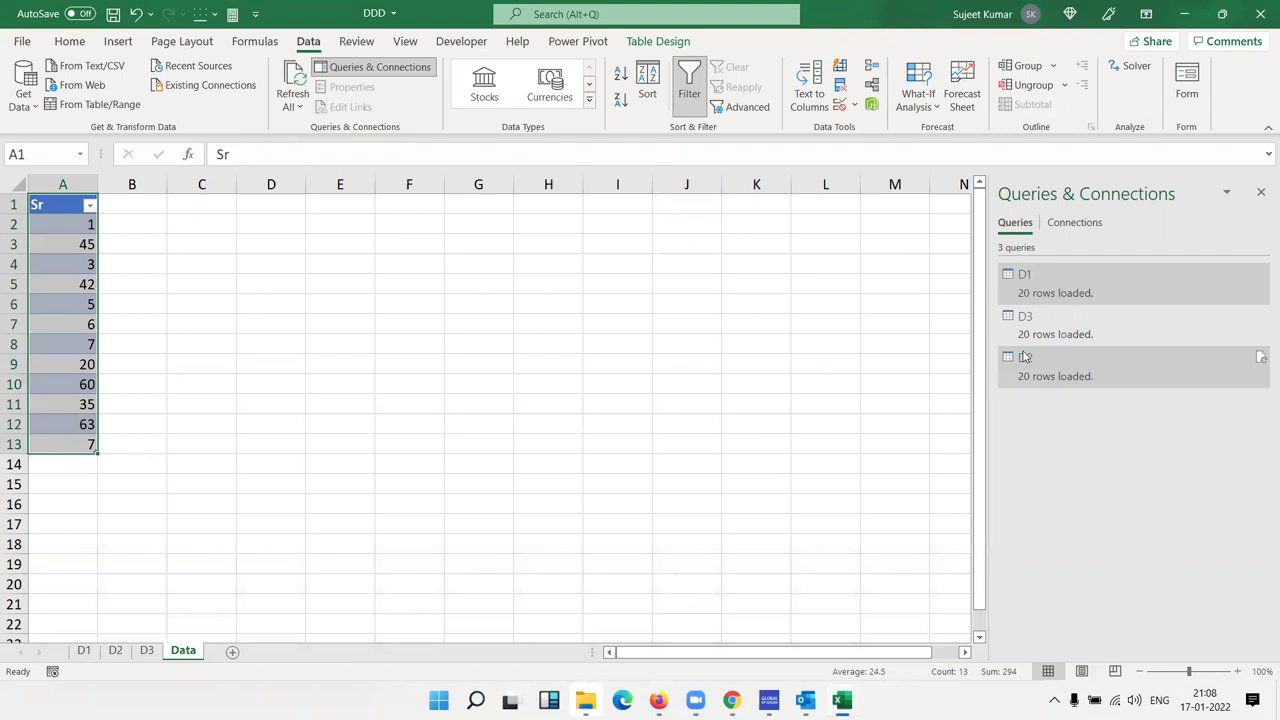
- Edit the D1 query in Power Query Editor, glancing at D3 before returning to D1
{"action": "right_click", "coordinate": [1014, 298]}
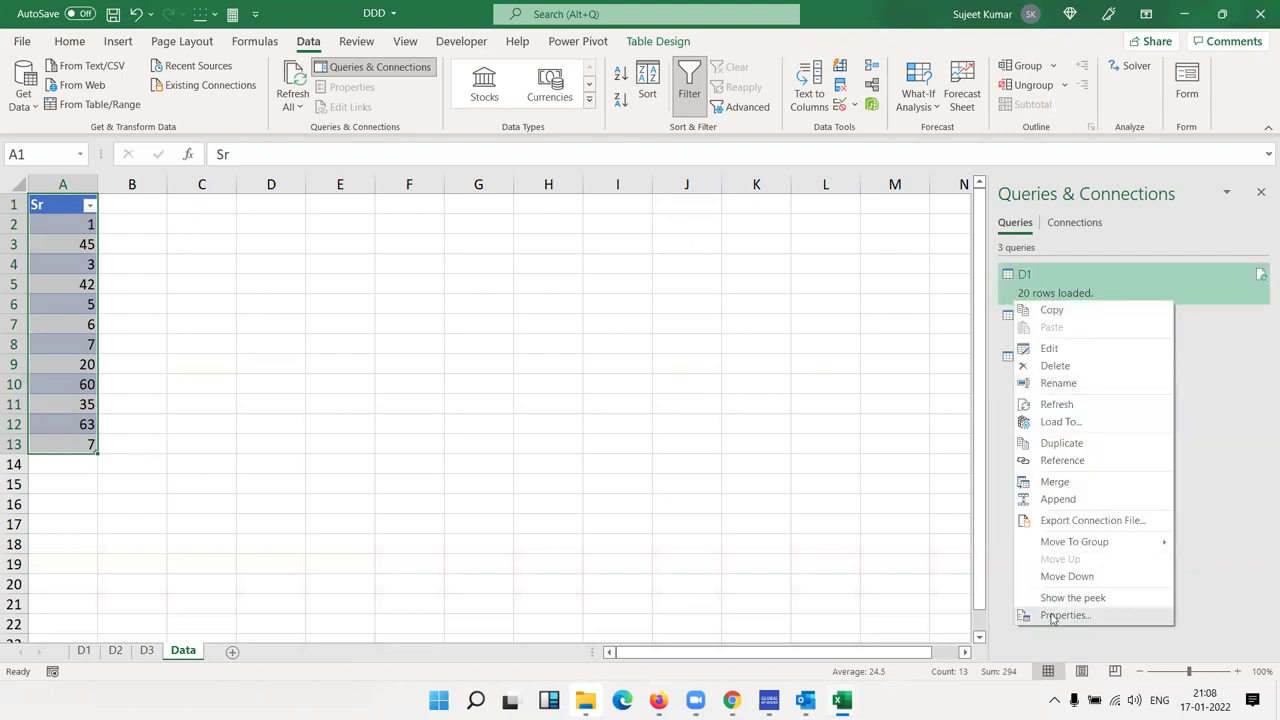
{"action": "left_click", "coordinate": [1065, 352]}
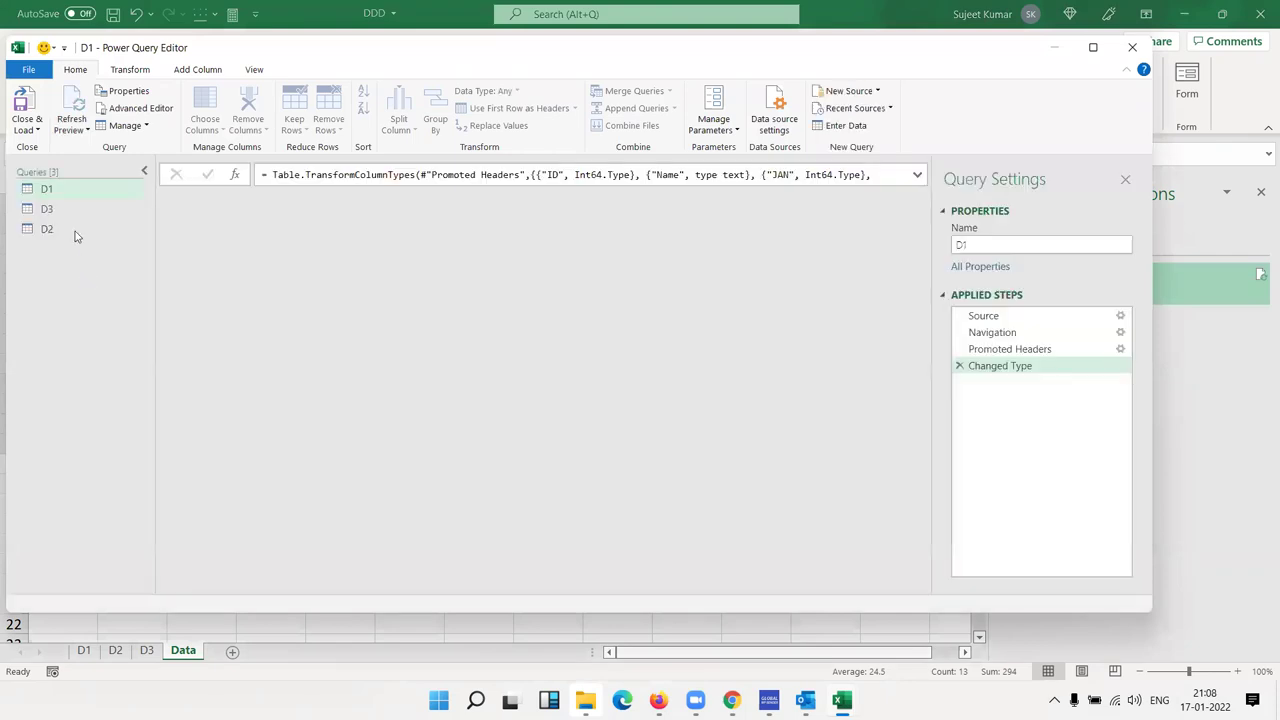
{"action": "left_click_drag", "start_coordinate": [47, 229], "coordinate": [50, 210]}
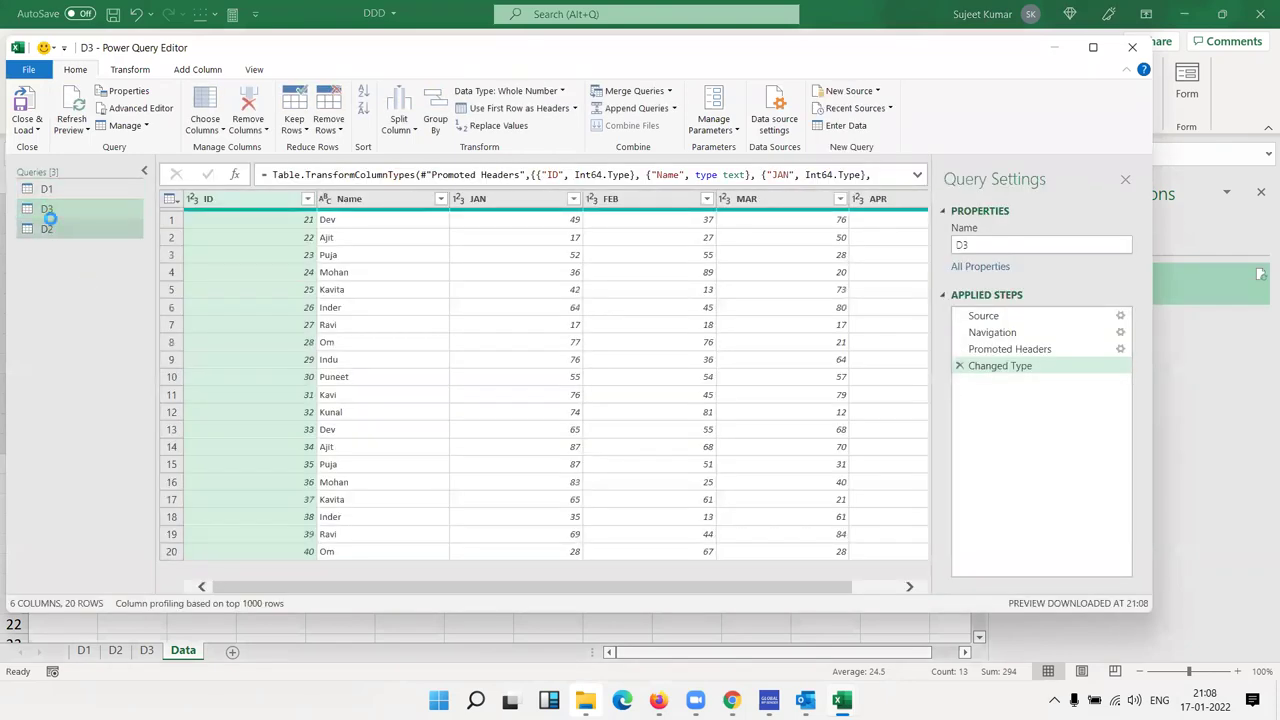
{"action": "left_click", "coordinate": [53, 190]}
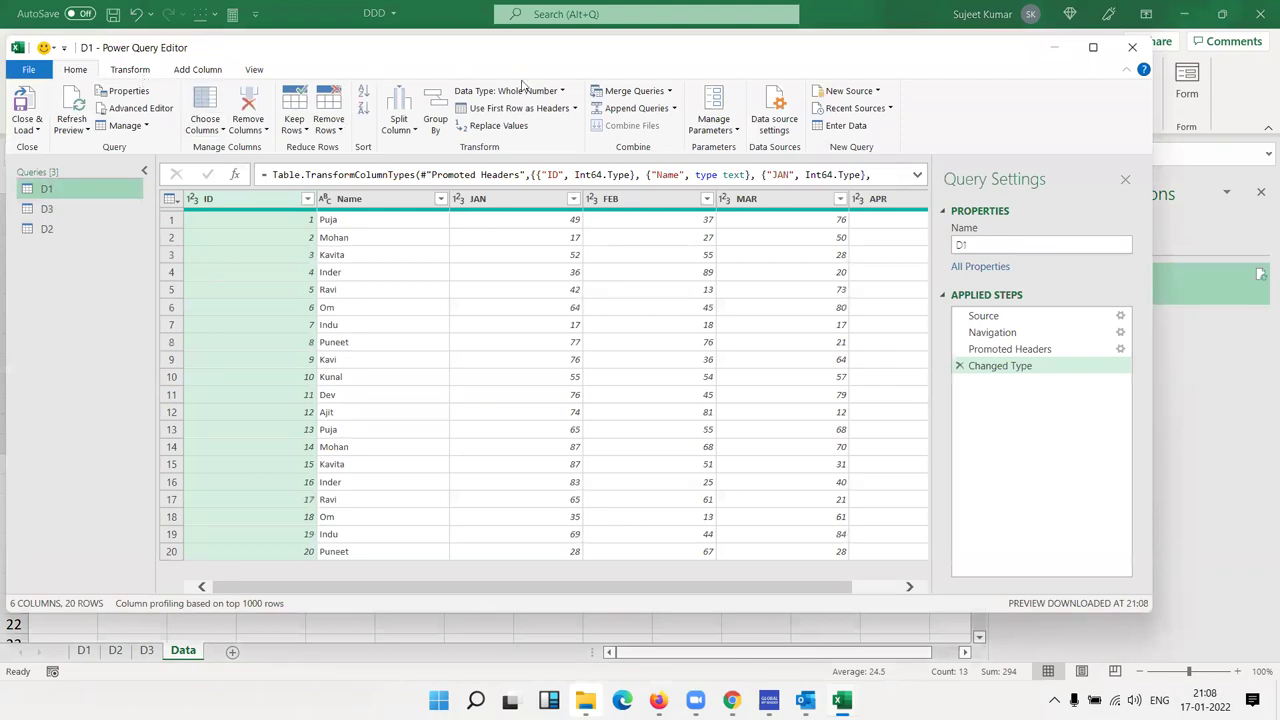
- Append D3 and D2 onto D1 using Three or more tables, removing the duplicate D1 entry
{"action": "left_click", "coordinate": [631, 117]}
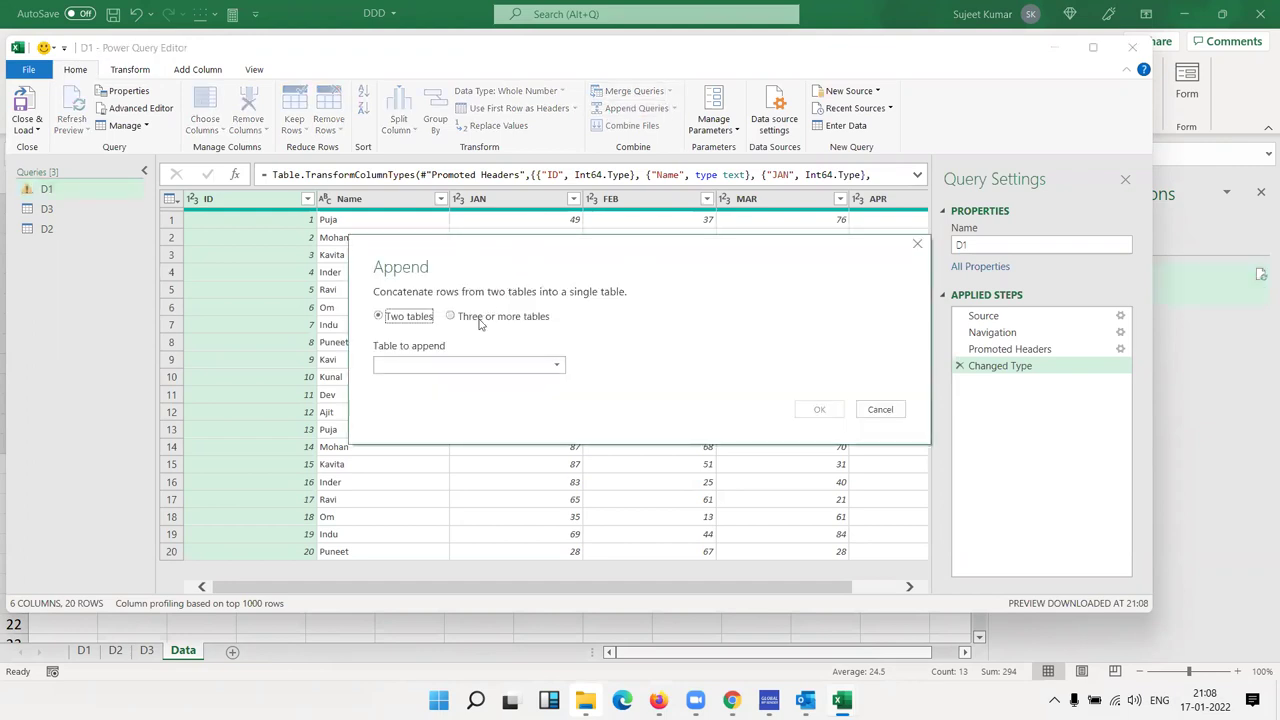
{"action": "left_click", "coordinate": [452, 317]}
{"action": "left_click", "coordinate": [420, 369]}
{"action": "left_click", "coordinate": [634, 440]}
{"action": "left_click", "coordinate": [386, 386]}
{"action": "left_click", "coordinate": [624, 432]}
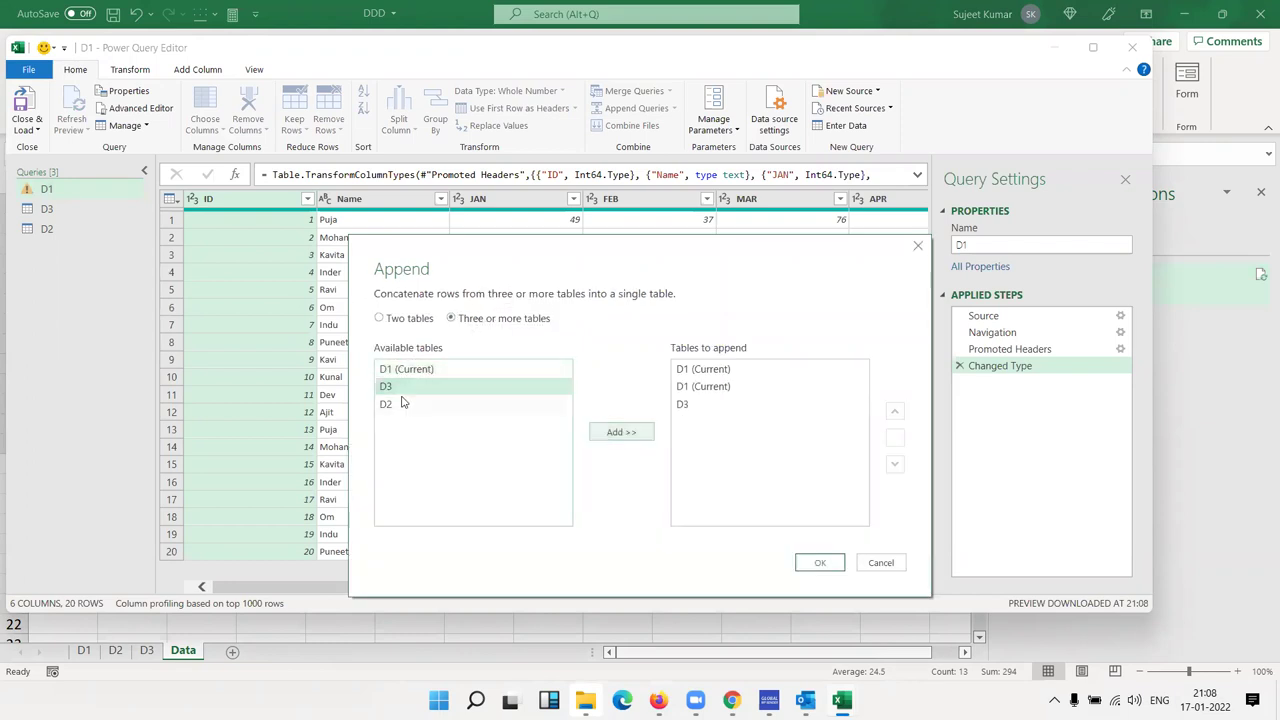
{"action": "left_click", "coordinate": [403, 403]}
{"action": "left_click", "coordinate": [615, 432]}
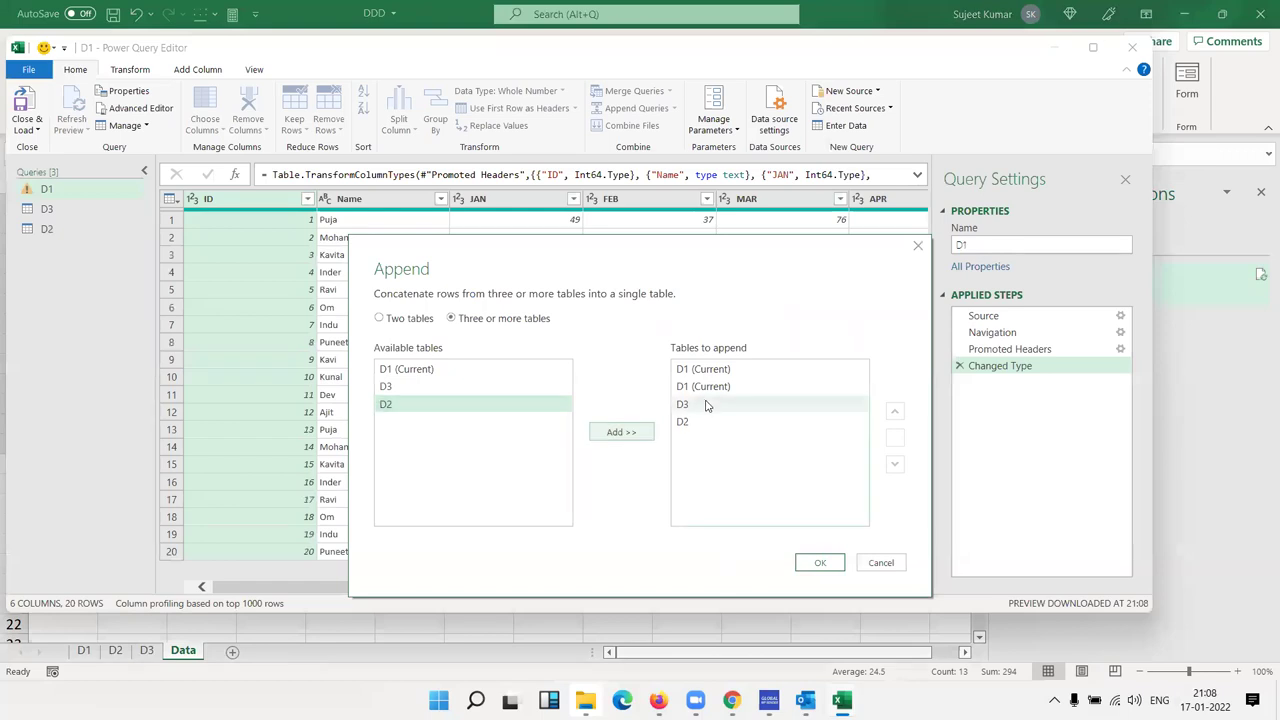
{"action": "left_click", "coordinate": [700, 386]}
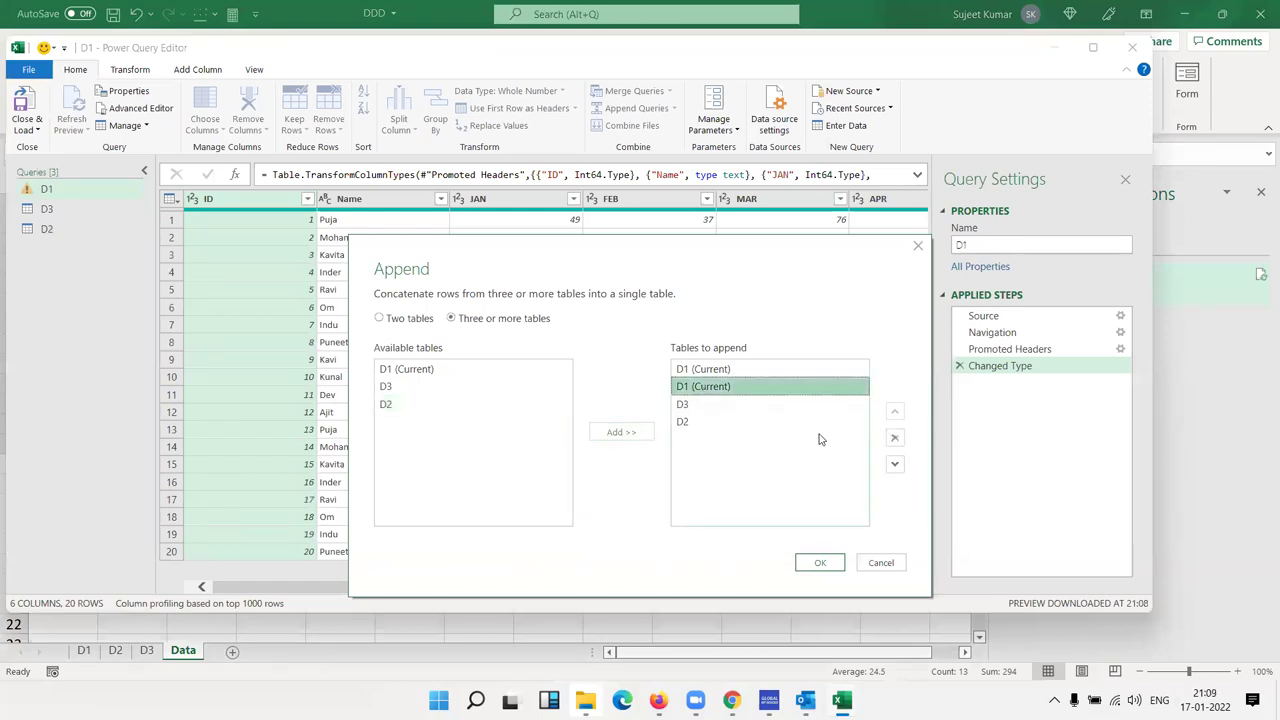
{"action": "left_click", "coordinate": [894, 437]}
{"action": "left_click", "coordinate": [711, 410]}
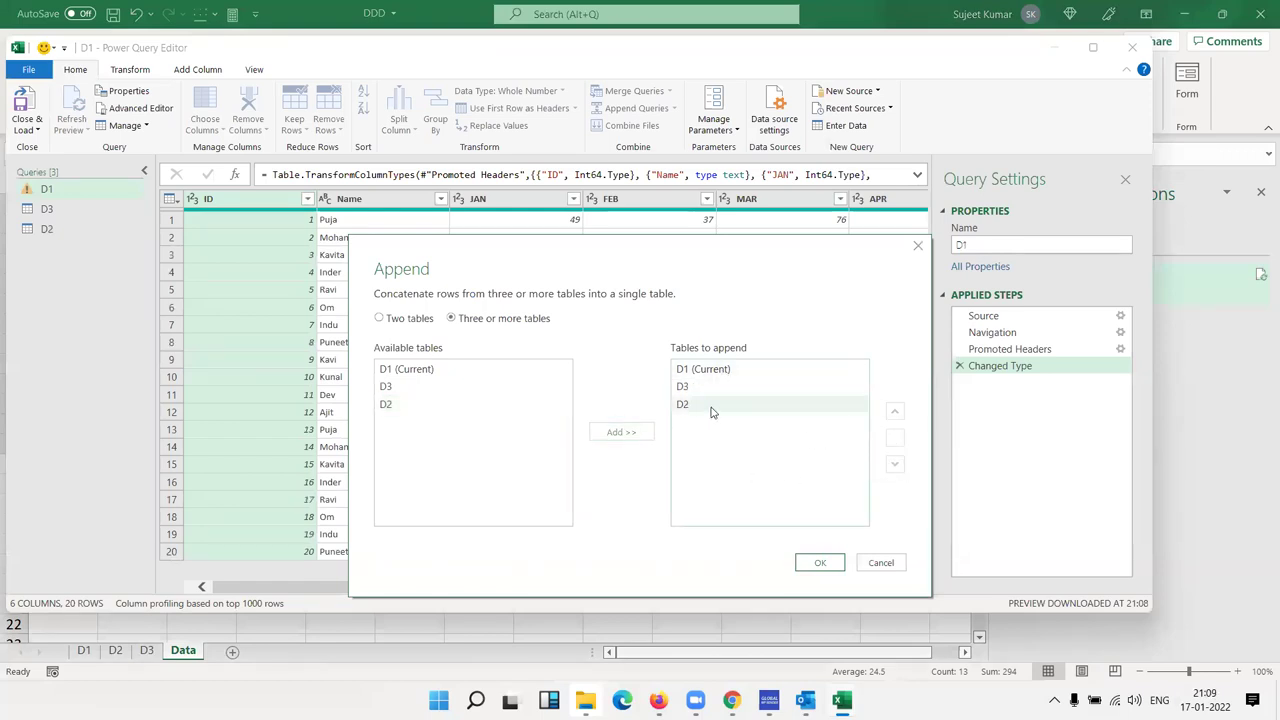
{"action": "left_click", "coordinate": [817, 562]}
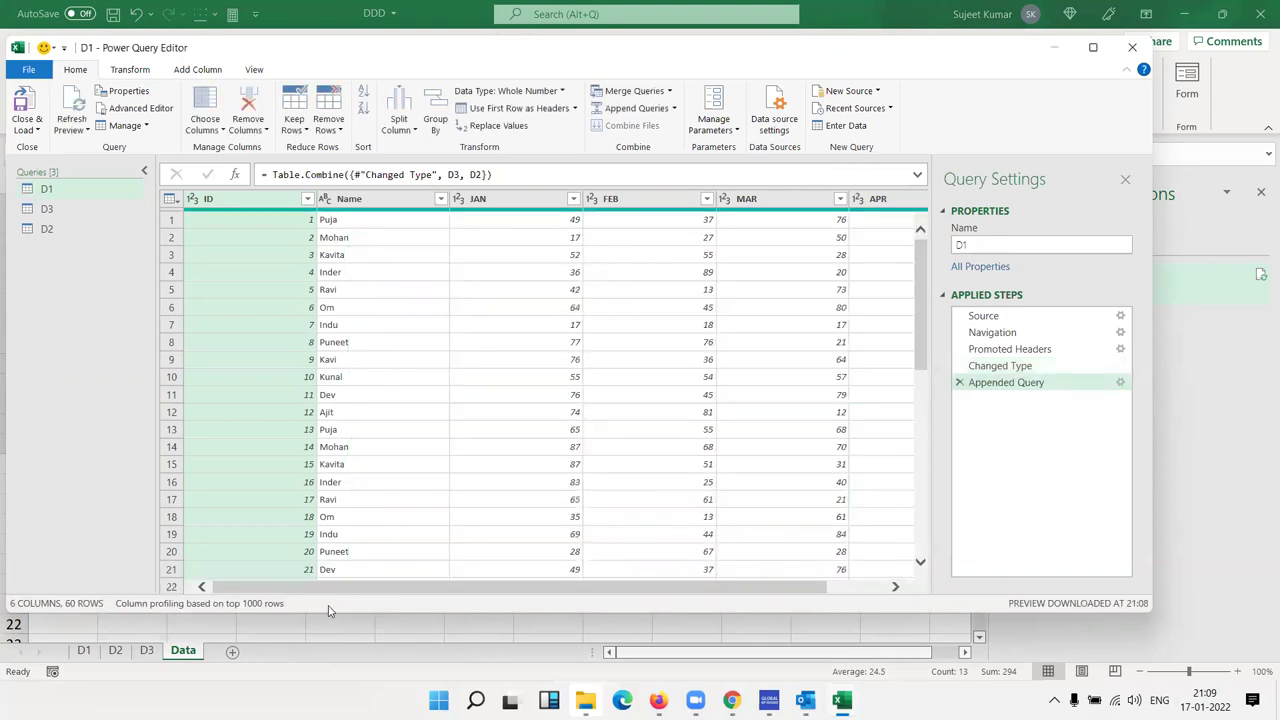
- Review the appended D1 preview, then Close & Load it
{"action": "mouse_move", "coordinate": [330, 592]}
{"action": "left_mouse_down"}
{"action": "mouse_move", "coordinate": [359, 592]}
{"action": "mouse_move", "coordinate": [319, 592]}
{"action": "left_mouse_up"}
{"action": "scroll", "coordinate": [300, 428], "scroll_direction": "down", "scroll_amount": 13}
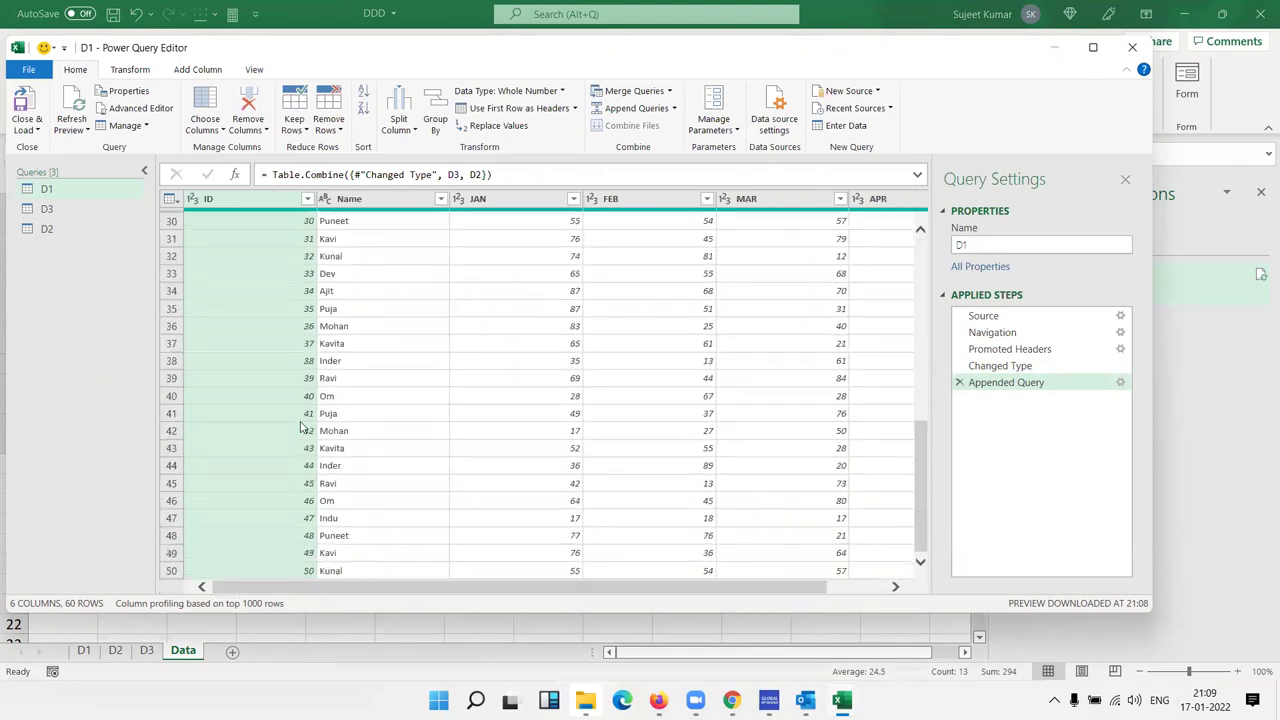
{"action": "scroll", "coordinate": [298, 430], "scroll_direction": "up", "scroll_amount": 7}
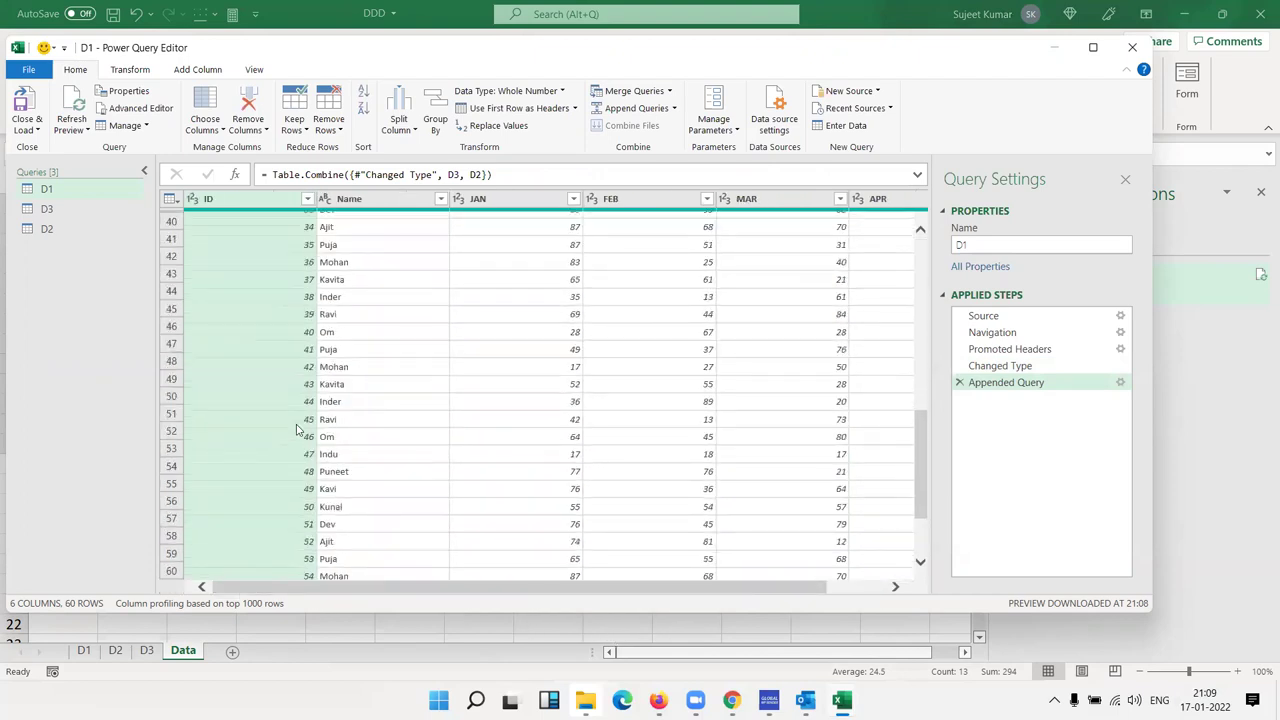
{"action": "scroll", "coordinate": [298, 430], "scroll_direction": "up", "scroll_amount": 6}
{"action": "scroll", "coordinate": [305, 428], "scroll_direction": "down", "scroll_amount": 7}
{"action": "scroll", "coordinate": [309, 425], "scroll_direction": "down", "scroll_amount": 6}
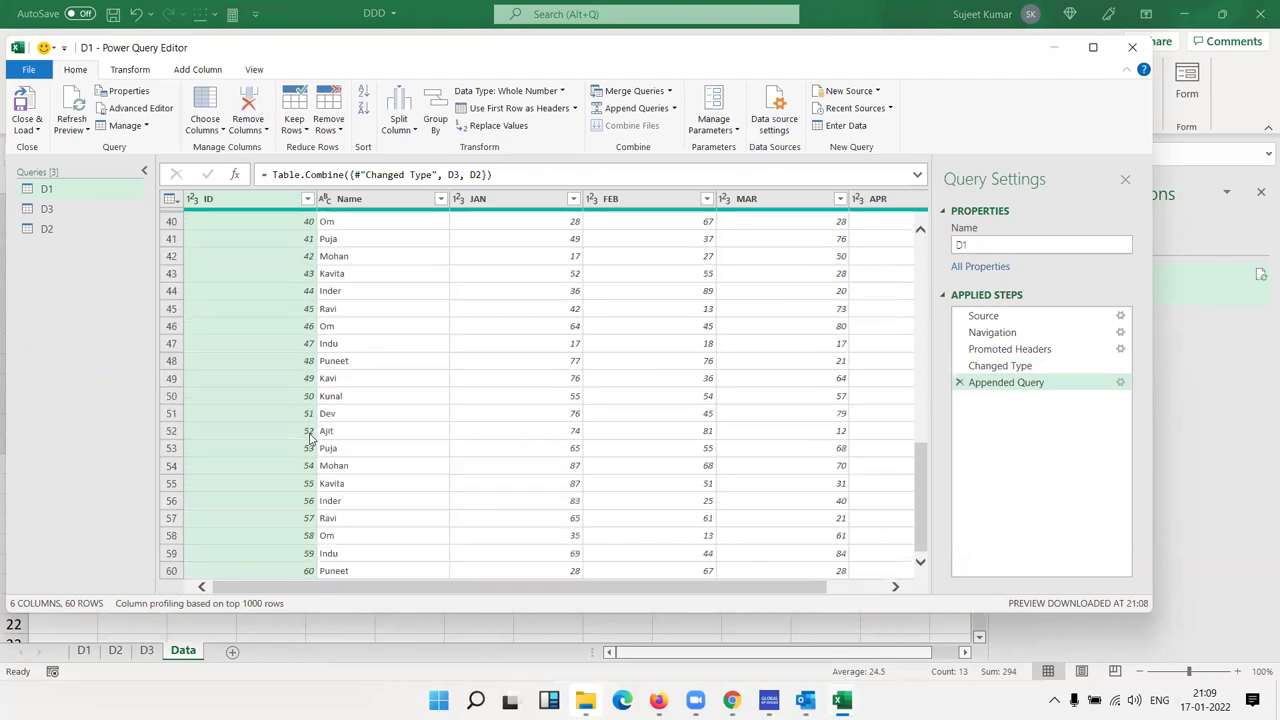
{"action": "scroll", "coordinate": [306, 432], "scroll_direction": "up", "scroll_amount": 7}
{"action": "left_click", "coordinate": [30, 127]}
{"action": "left_click", "coordinate": [31, 148]}
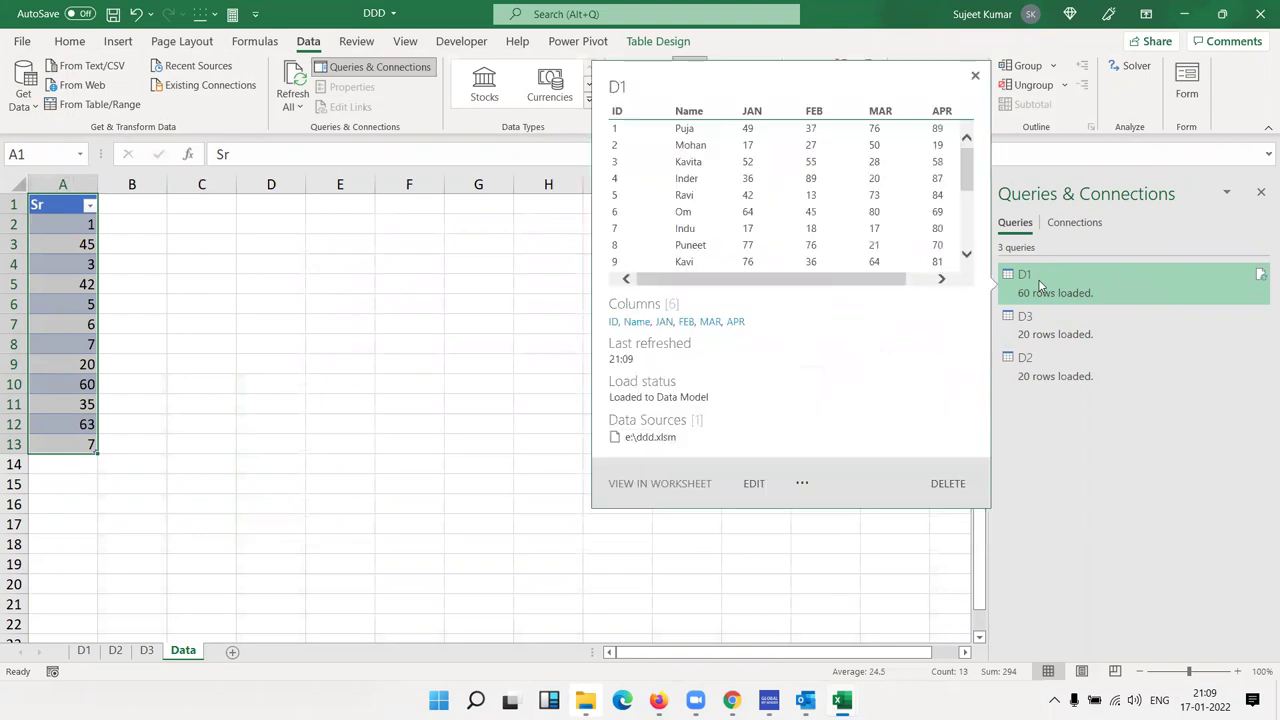
- Reopen D1, check the D3 and D2 previews, and Close & Load again
{"action": "double_click", "coordinate": [1040, 287]}
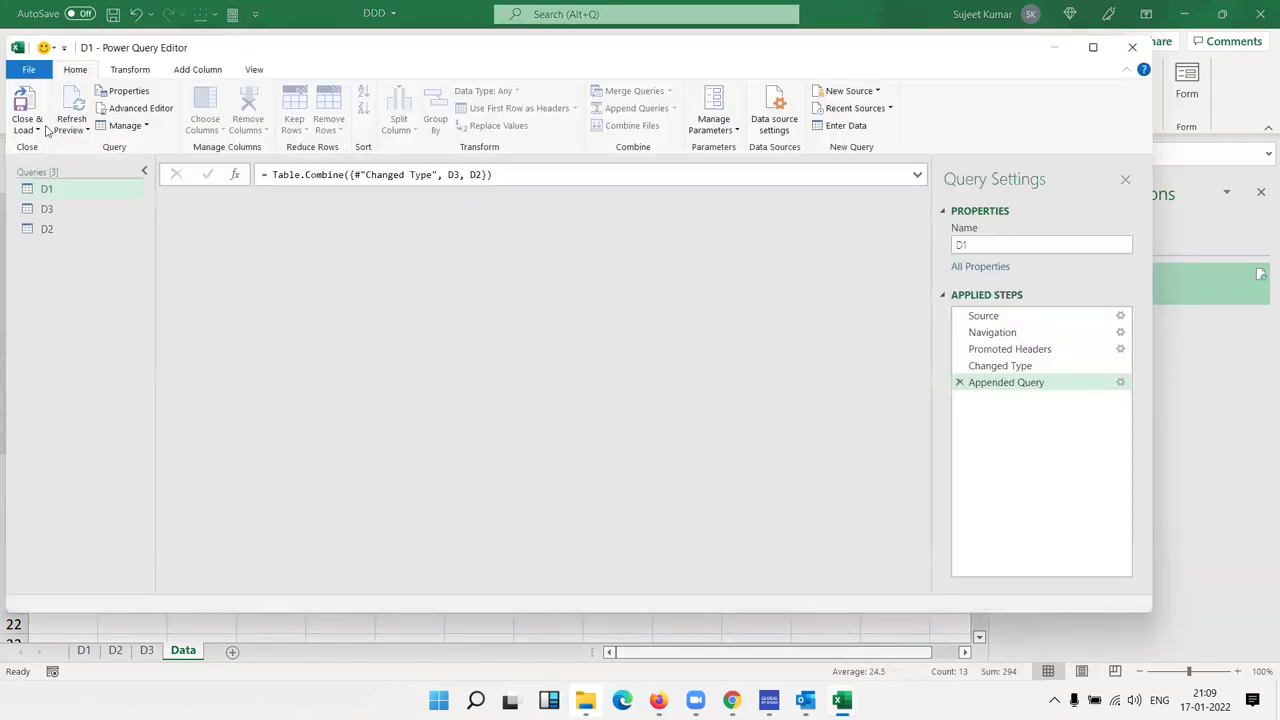
{"action": "left_click", "coordinate": [40, 127]}
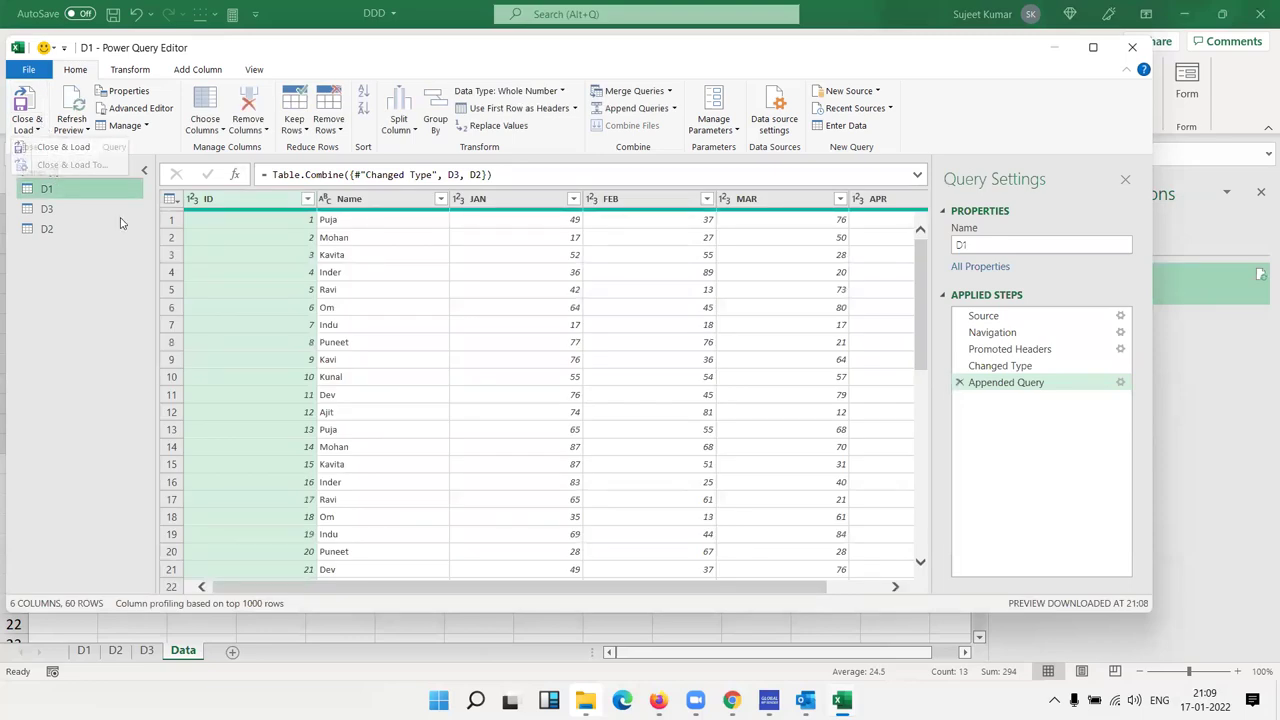
{"action": "left_click", "coordinate": [47, 209]}
{"action": "left_click", "coordinate": [61, 231]}
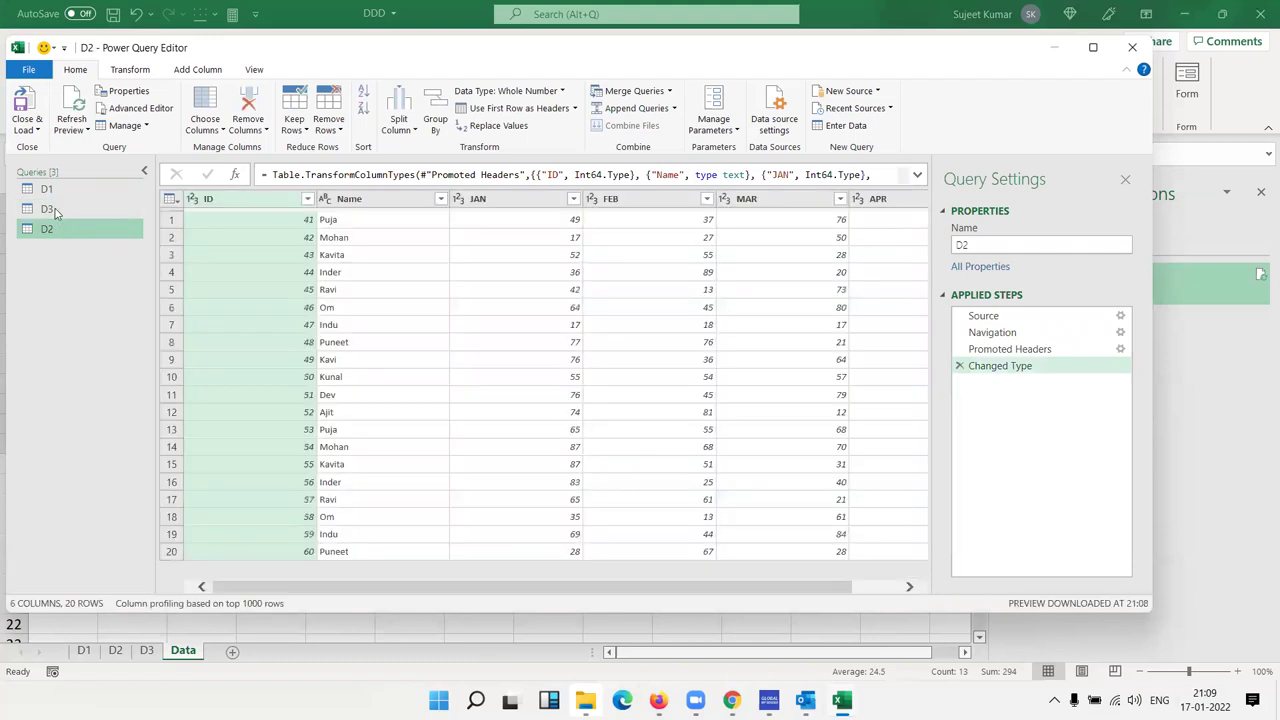
{"action": "left_click", "coordinate": [55, 193]}
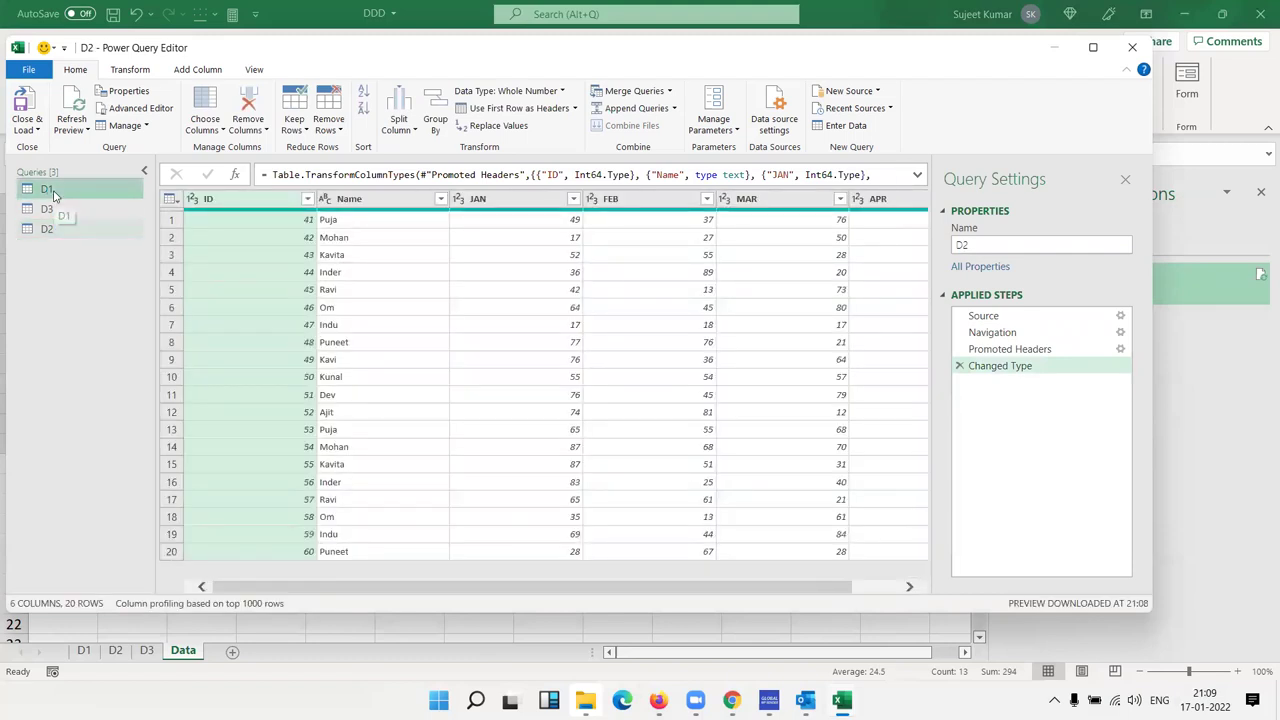
{"action": "left_click", "coordinate": [35, 131]}
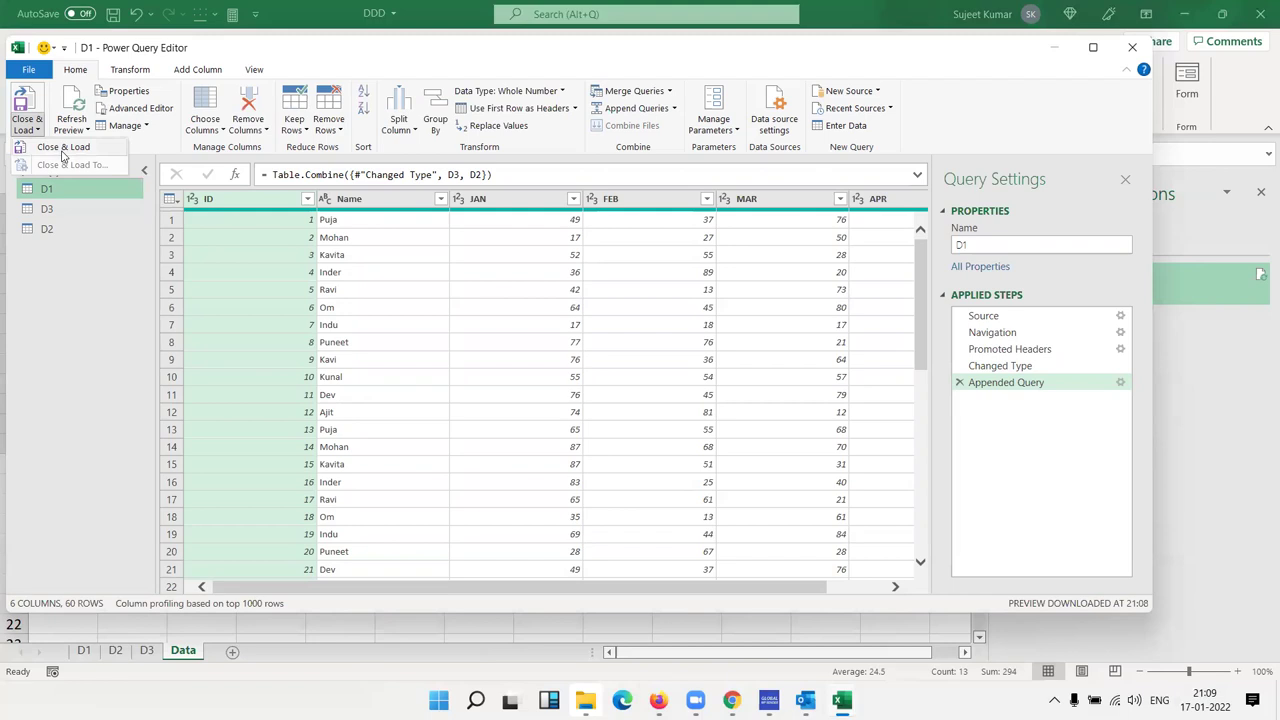
{"action": "left_click", "coordinate": [62, 149]}
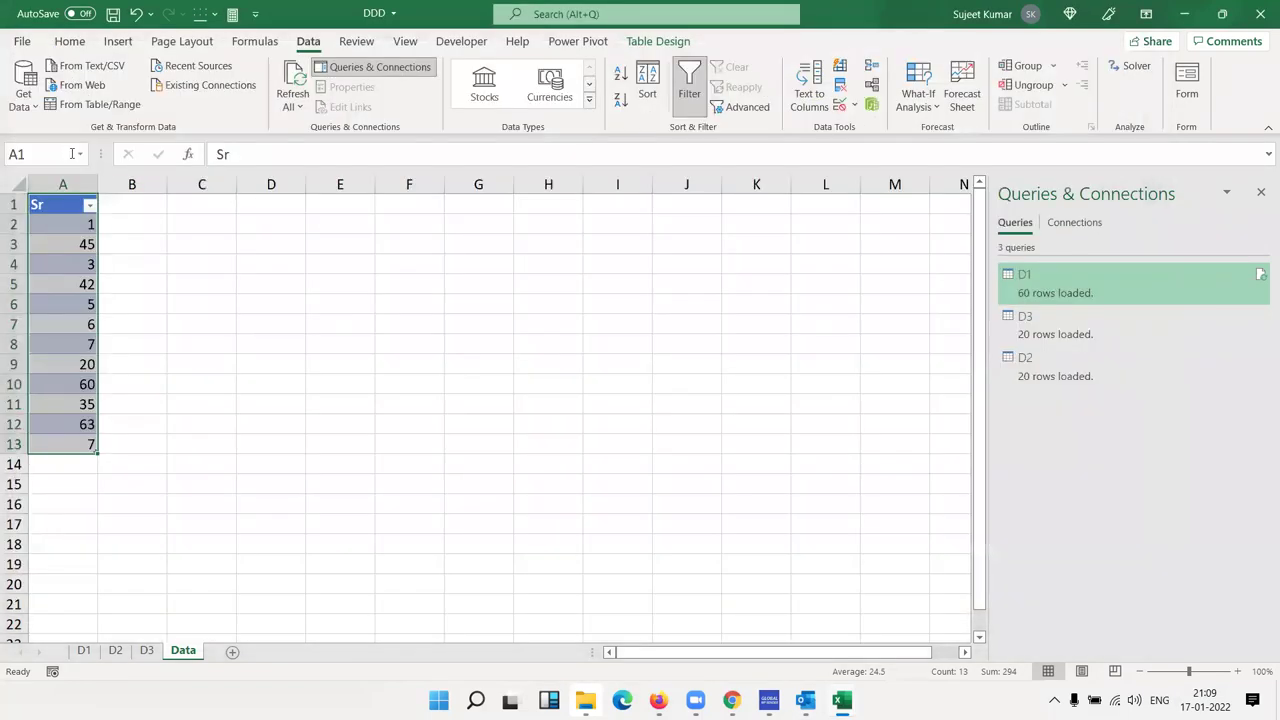
- Insert Sheet5 and load the Query - D1 connection onto it as a table at $A$1
{"action": "left_click", "coordinate": [215, 466]}
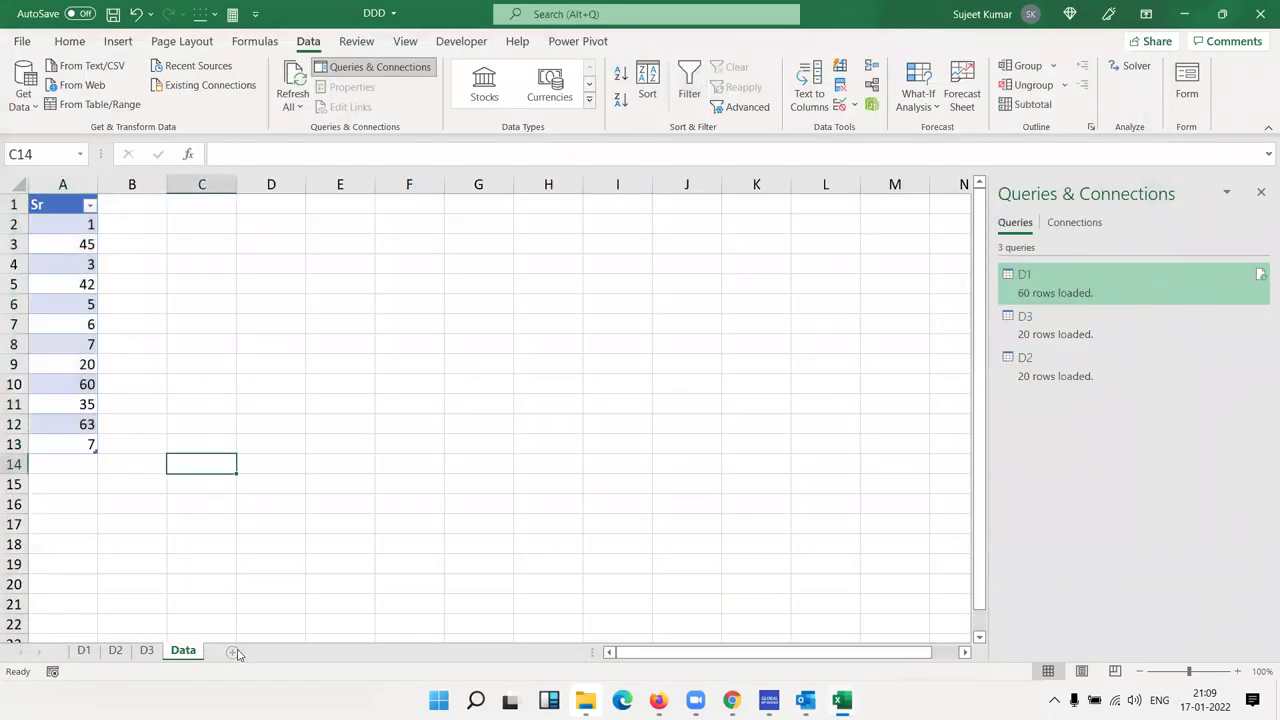
{"action": "left_click", "coordinate": [234, 652]}
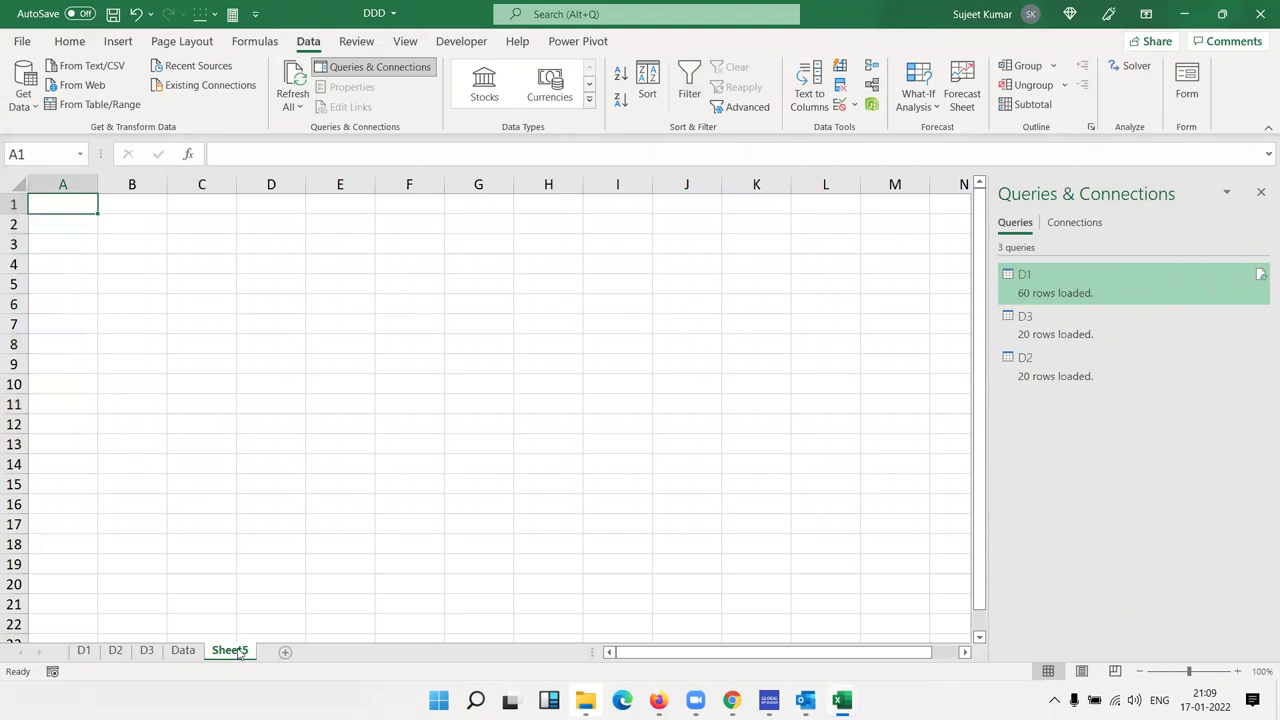
{"action": "left_click", "coordinate": [25, 110]}
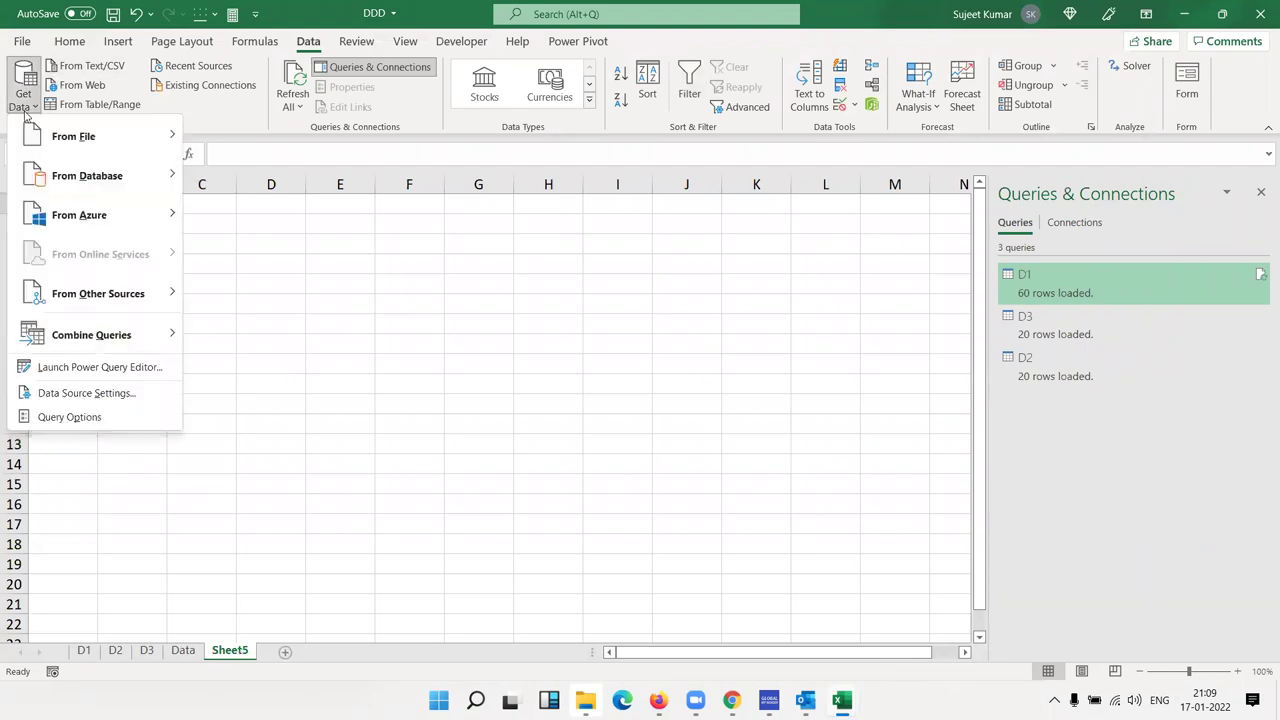
{"action": "left_click", "coordinate": [240, 127]}
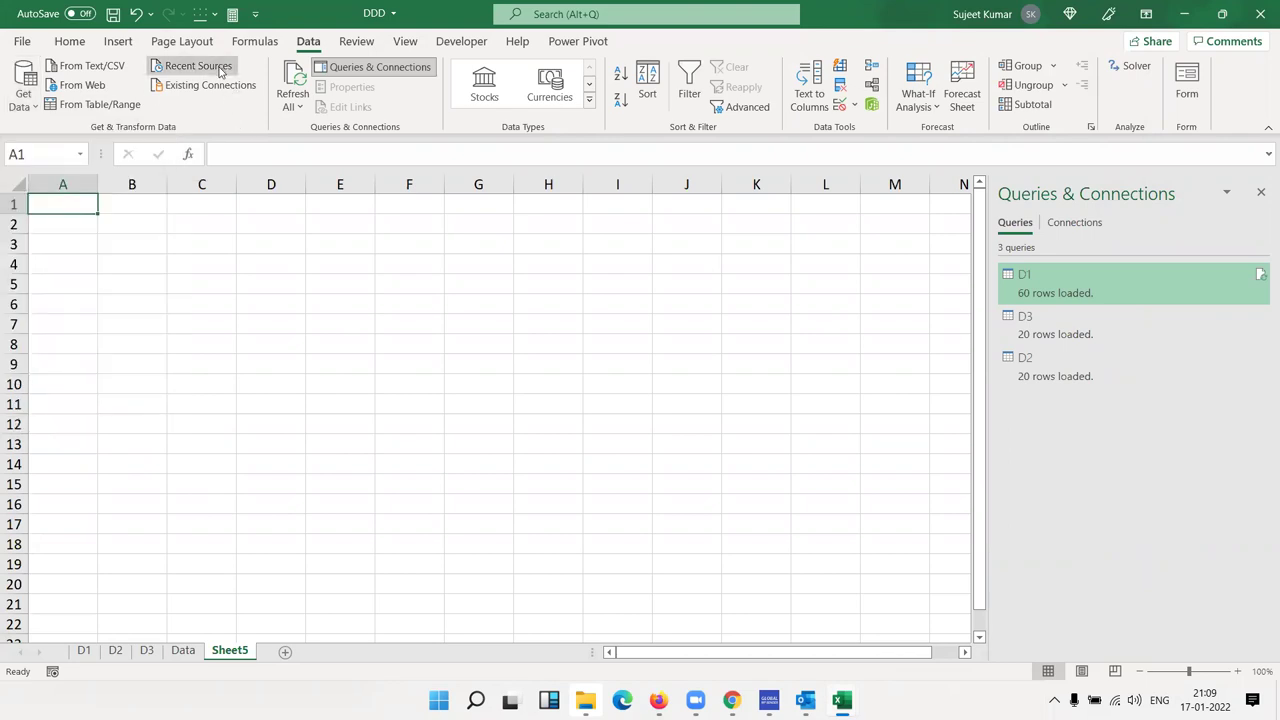
{"action": "left_click", "coordinate": [251, 94]}
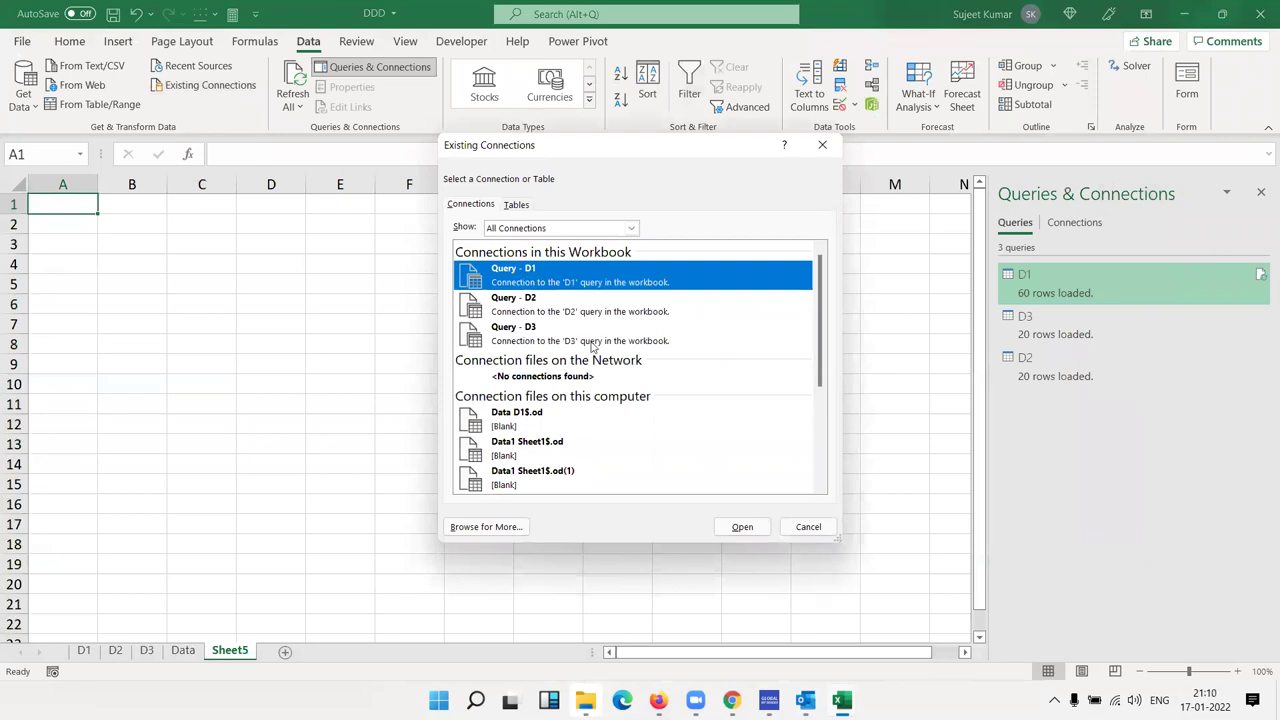
{"action": "left_click", "coordinate": [742, 535]}
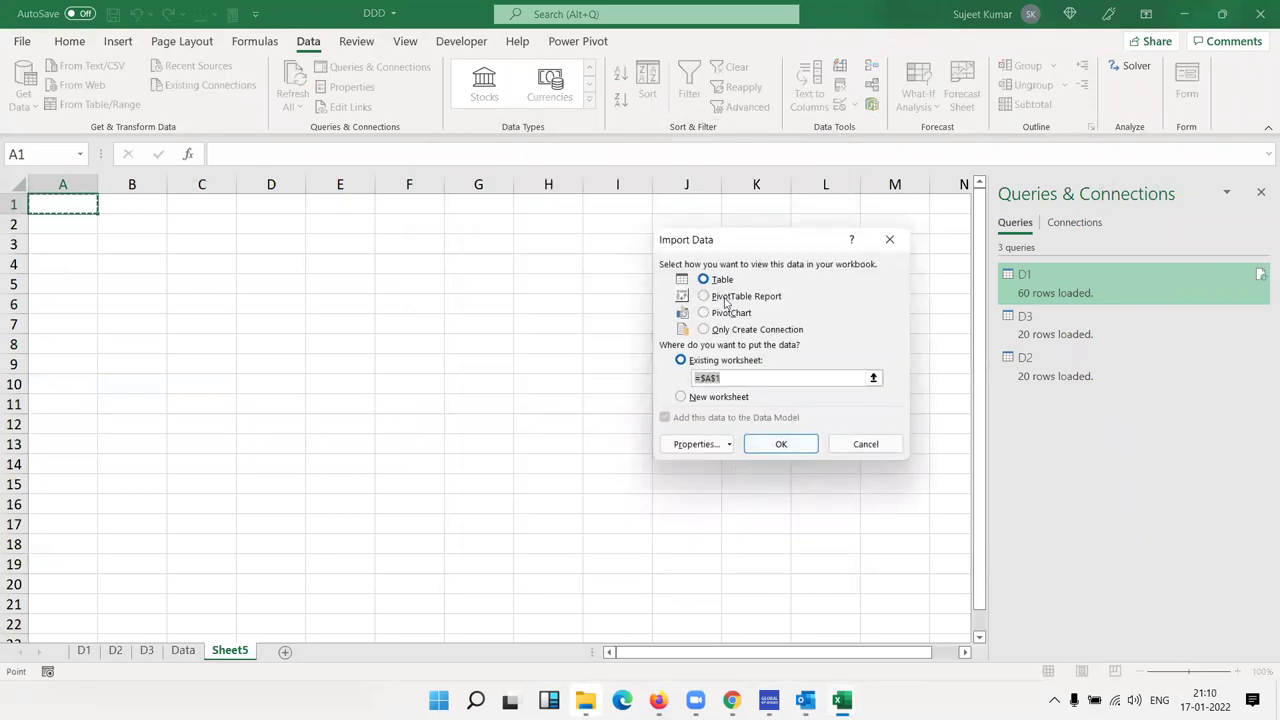
{"action": "left_click", "coordinate": [781, 450]}
{"action": "left_click", "coordinate": [157, 258]}
{"action": "scroll", "coordinate": [194, 405], "scroll_direction": "down", "scroll_amount": 20}
{"action": "scroll", "coordinate": [180, 600], "scroll_direction": "up", "scroll_amount": 20}
- Convert the Sr table on the Data sheet to a normal range
{"action": "left_click", "coordinate": [189, 650]}
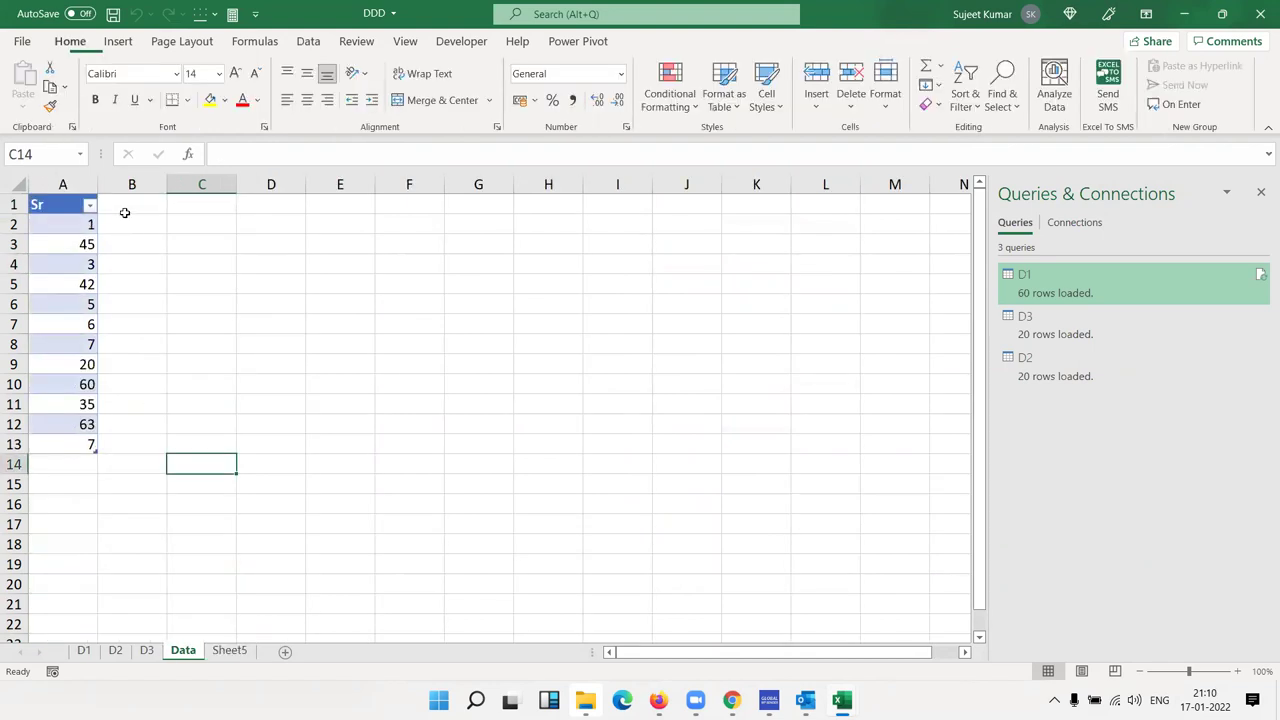
{"action": "left_click", "coordinate": [110, 220]}
{"action": "left_click", "coordinate": [74, 224]}
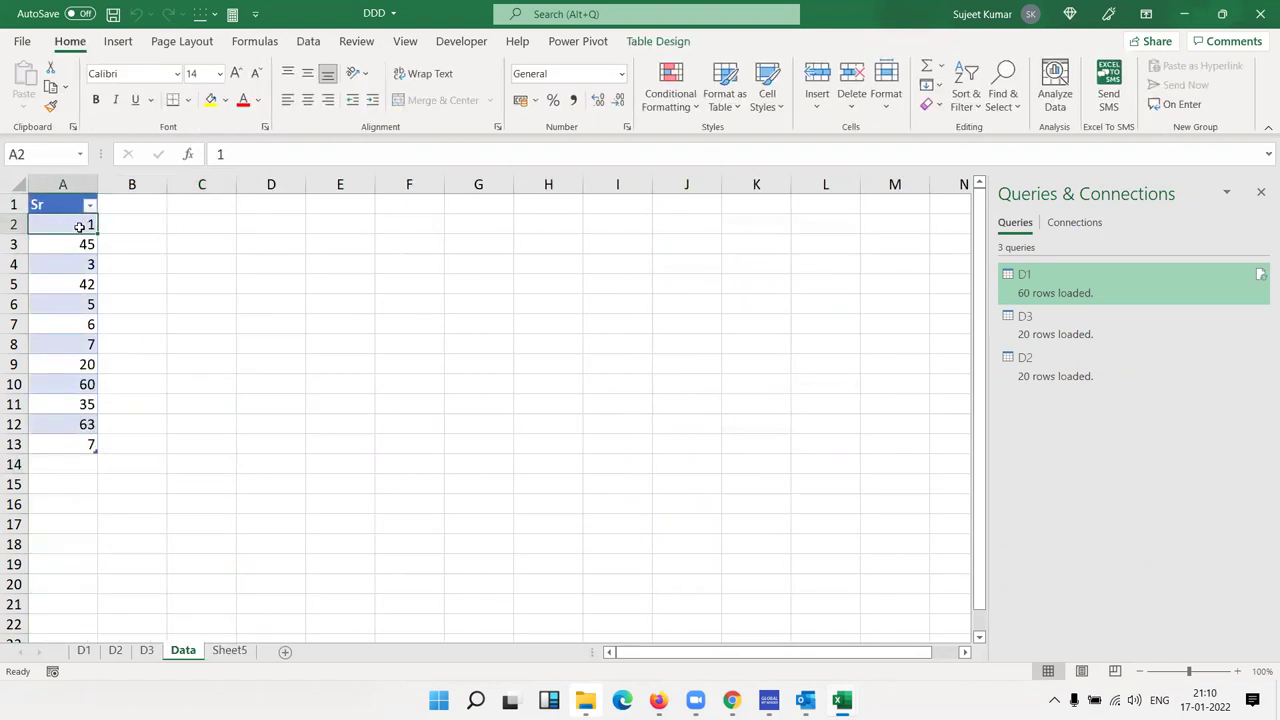
{"action": "left_click", "coordinate": [643, 40]}
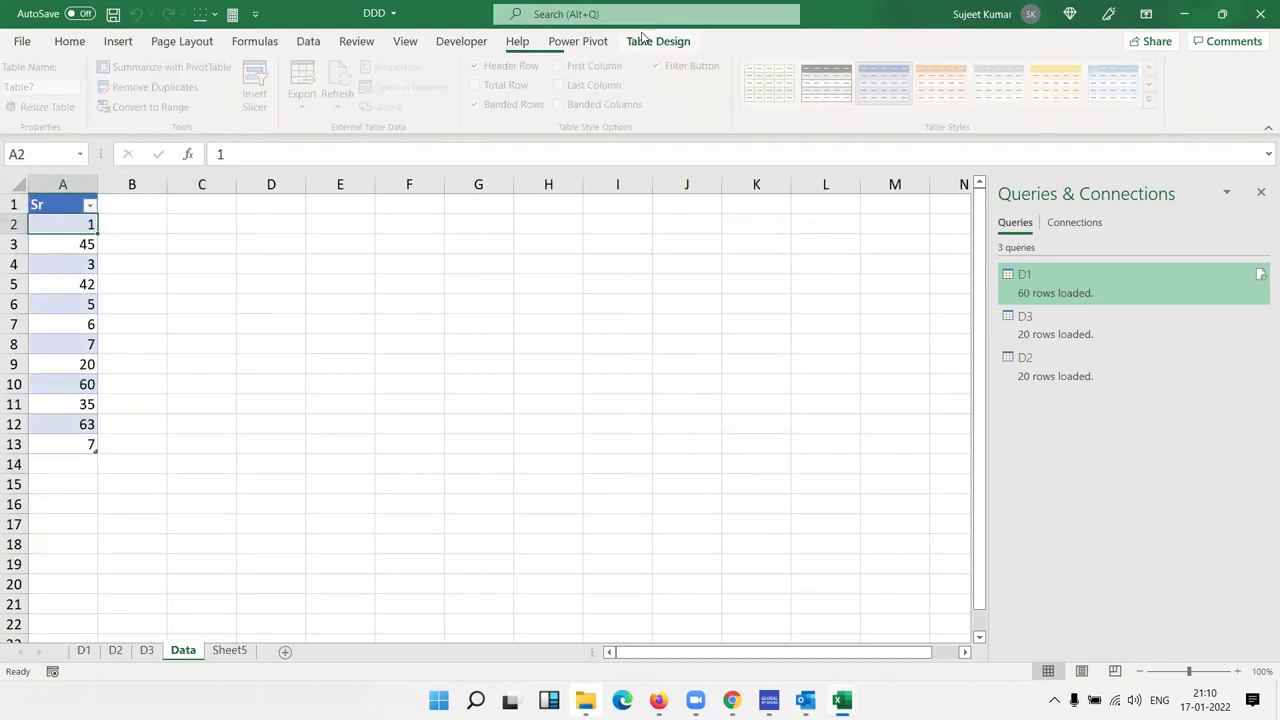
{"action": "left_click", "coordinate": [150, 107]}
{"action": "left_click", "coordinate": [612, 396]}
- Enter =VLOOKUP(A2,Sheet5!A:F,2,0) in B2 and fill it down to B13
{"action": "left_click", "coordinate": [161, 231]}
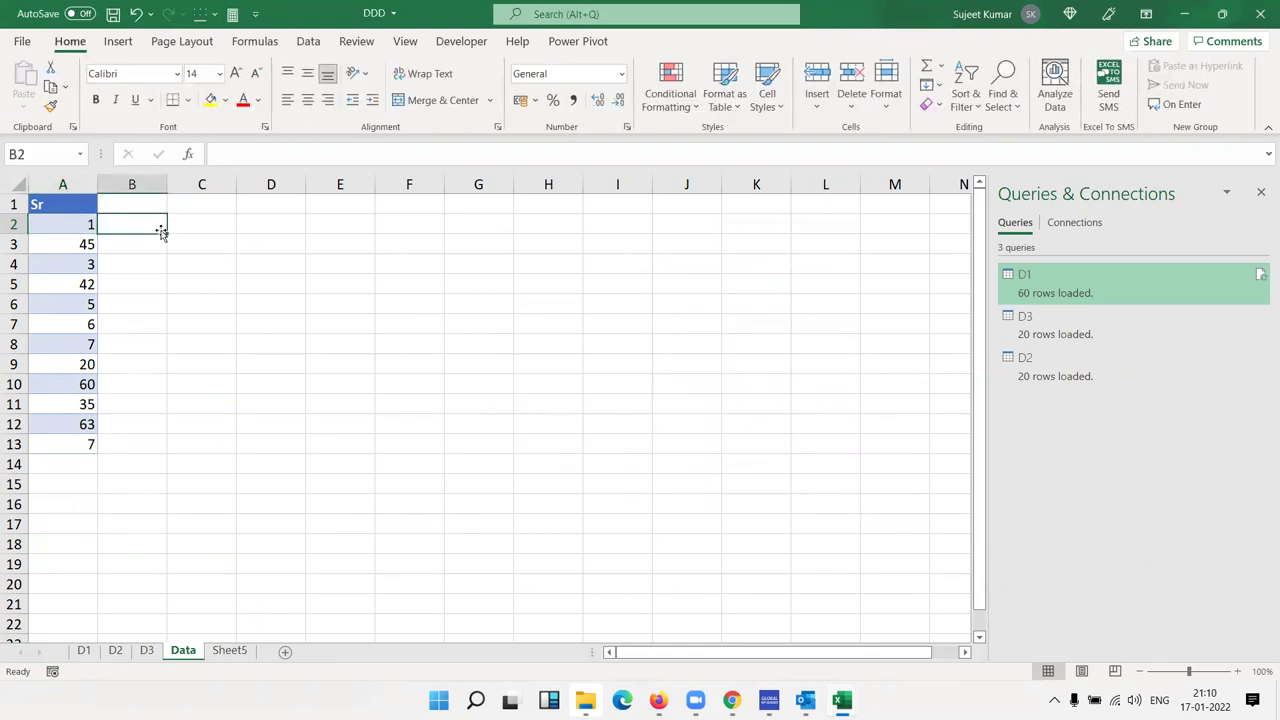
{"action": "type", "text": "=vl"}
{"action": "key", "text": "Tab"}
{"action": "key", "text": "Left"}
{"action": "type", "text": ","}
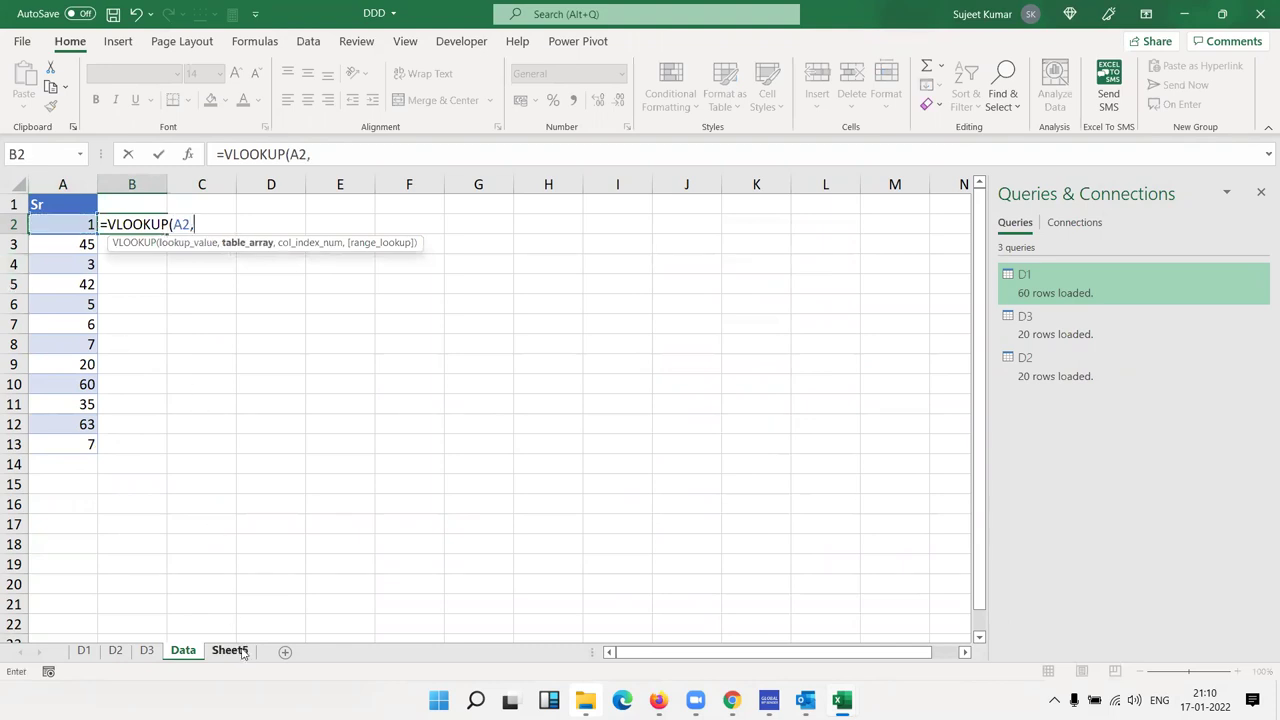
{"action": "left_click", "coordinate": [244, 652]}
{"action": "left_click_drag", "start_coordinate": [48, 184], "coordinate": [271, 184]}
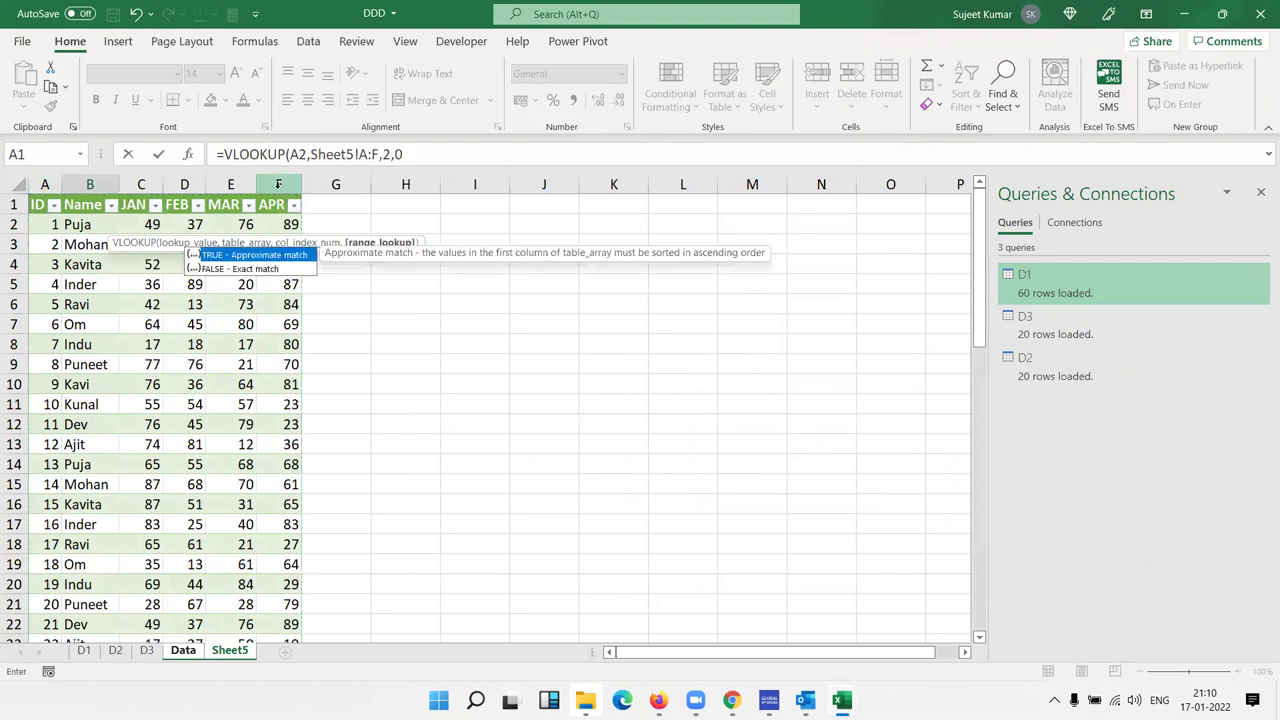
{"action": "key", "text": "Return"}
{"action": "left_click", "coordinate": [135, 228]}
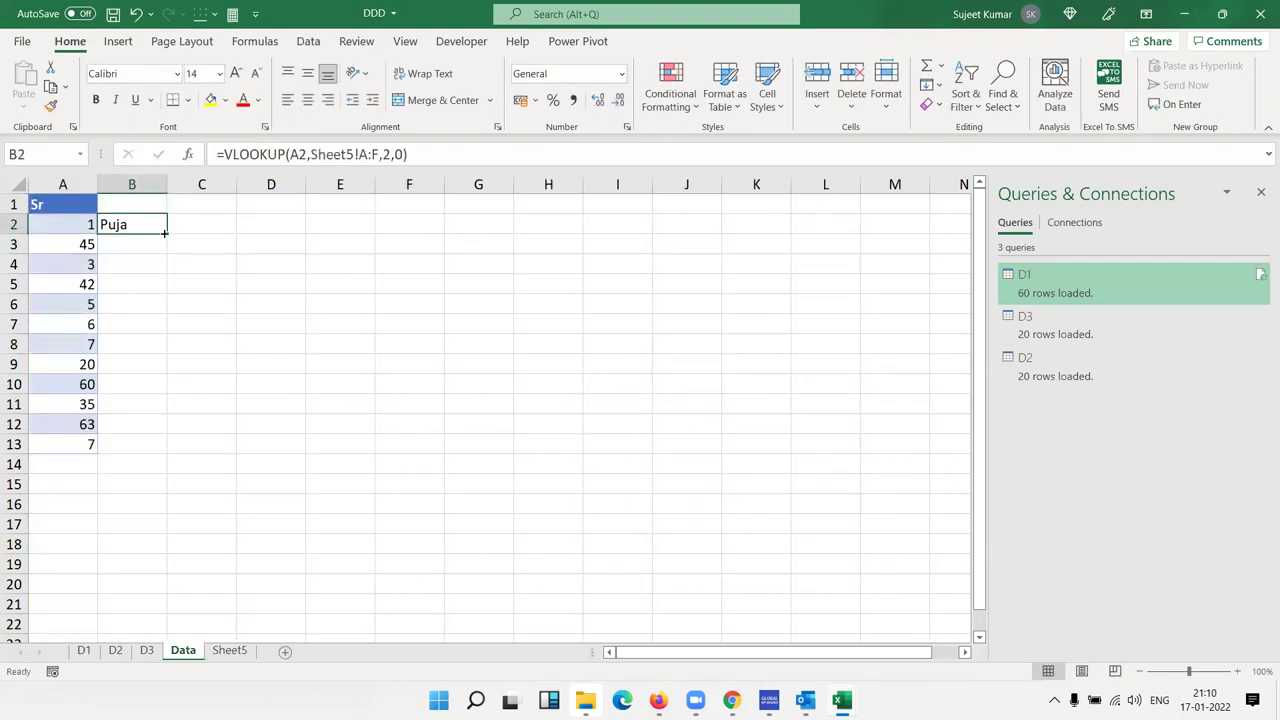
{"action": "double_click", "coordinate": [165, 232]}
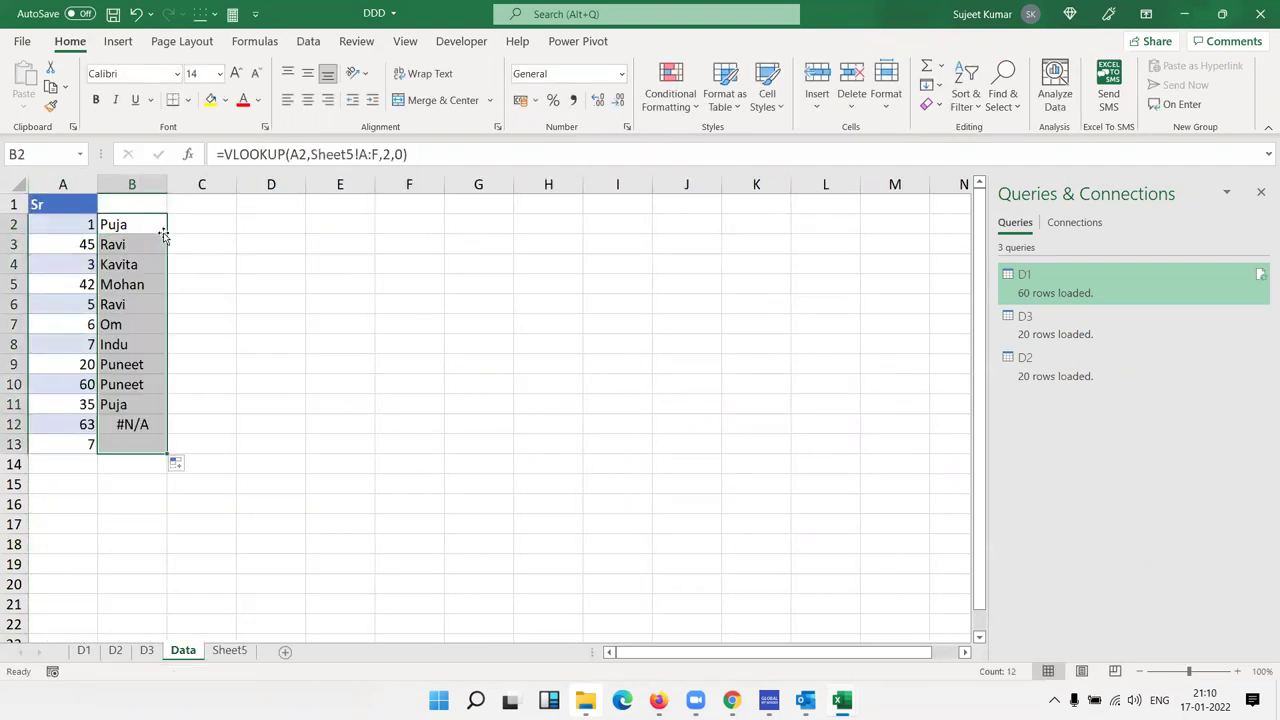
{"action": "left_click", "coordinate": [75, 431]}
- Inspect the appended table on Sheet5 and the D3 and D1 sheets
{"action": "left_click", "coordinate": [229, 652]}
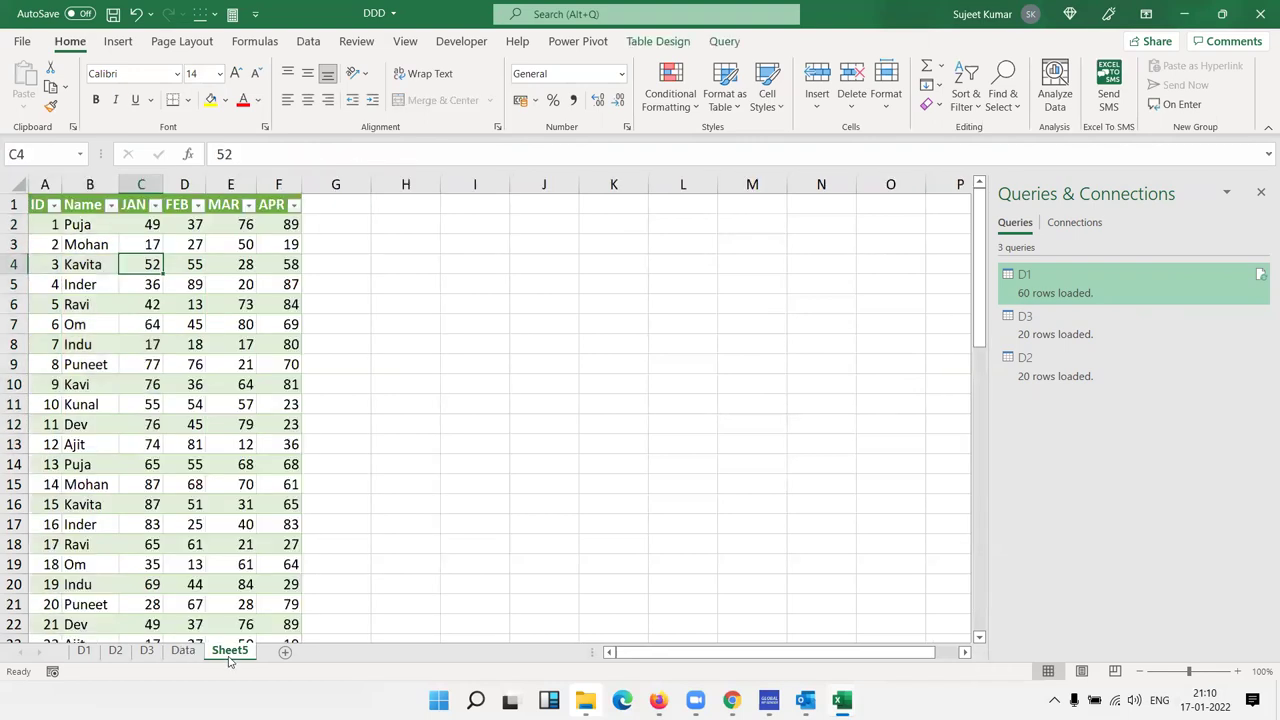
{"action": "scroll", "coordinate": [186, 554], "scroll_direction": "down", "scroll_amount": 10}
{"action": "scroll", "coordinate": [186, 554], "scroll_direction": "down", "scroll_amount": 7}
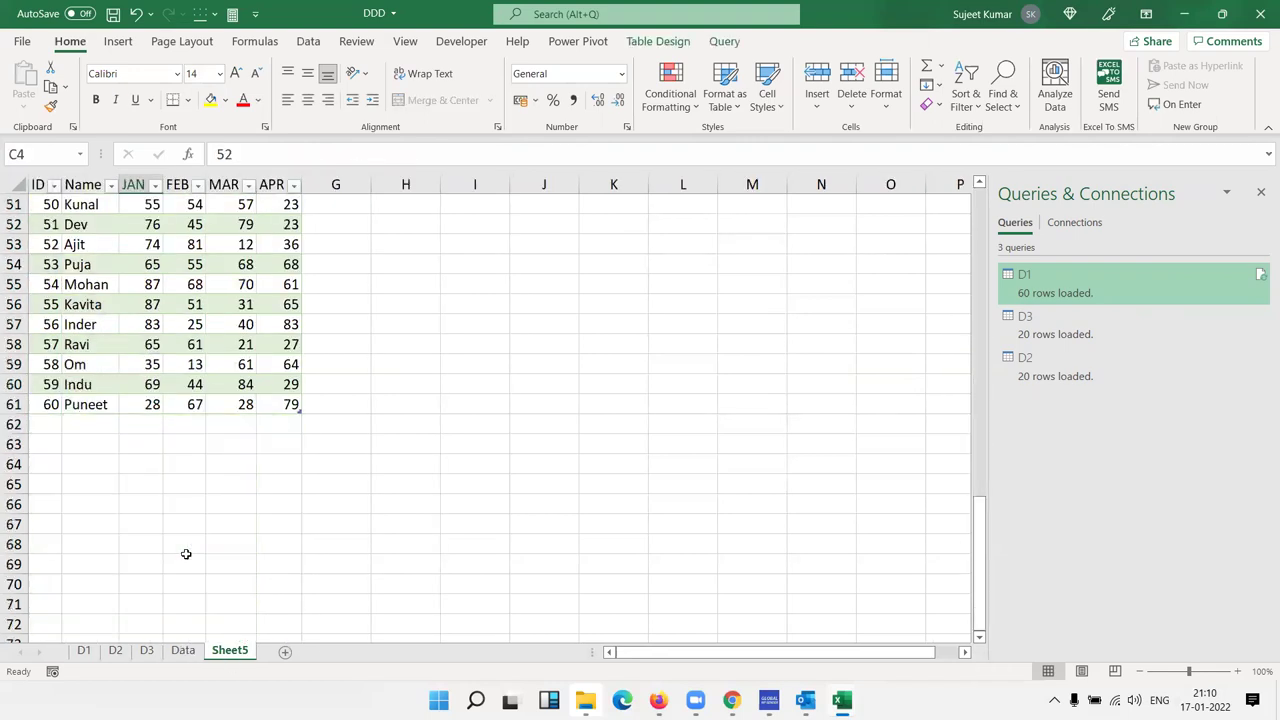
{"action": "scroll", "coordinate": [186, 554], "scroll_direction": "up", "scroll_amount": 13}
{"action": "scroll", "coordinate": [154, 589], "scroll_direction": "down", "scroll_amount": 7}
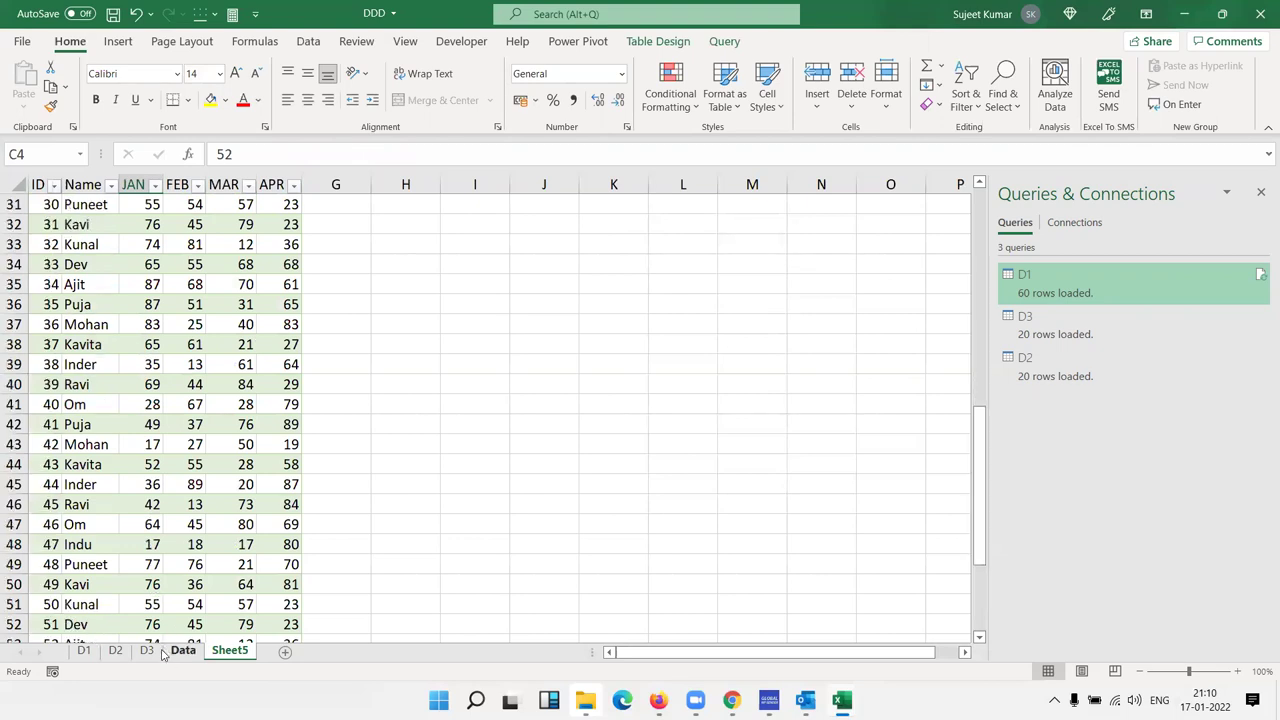
{"action": "left_click", "coordinate": [148, 651]}
{"action": "scroll", "coordinate": [77, 525], "scroll_direction": "down", "scroll_amount": 7}
{"action": "scroll", "coordinate": [74, 423], "scroll_direction": "up", "scroll_amount": 3}
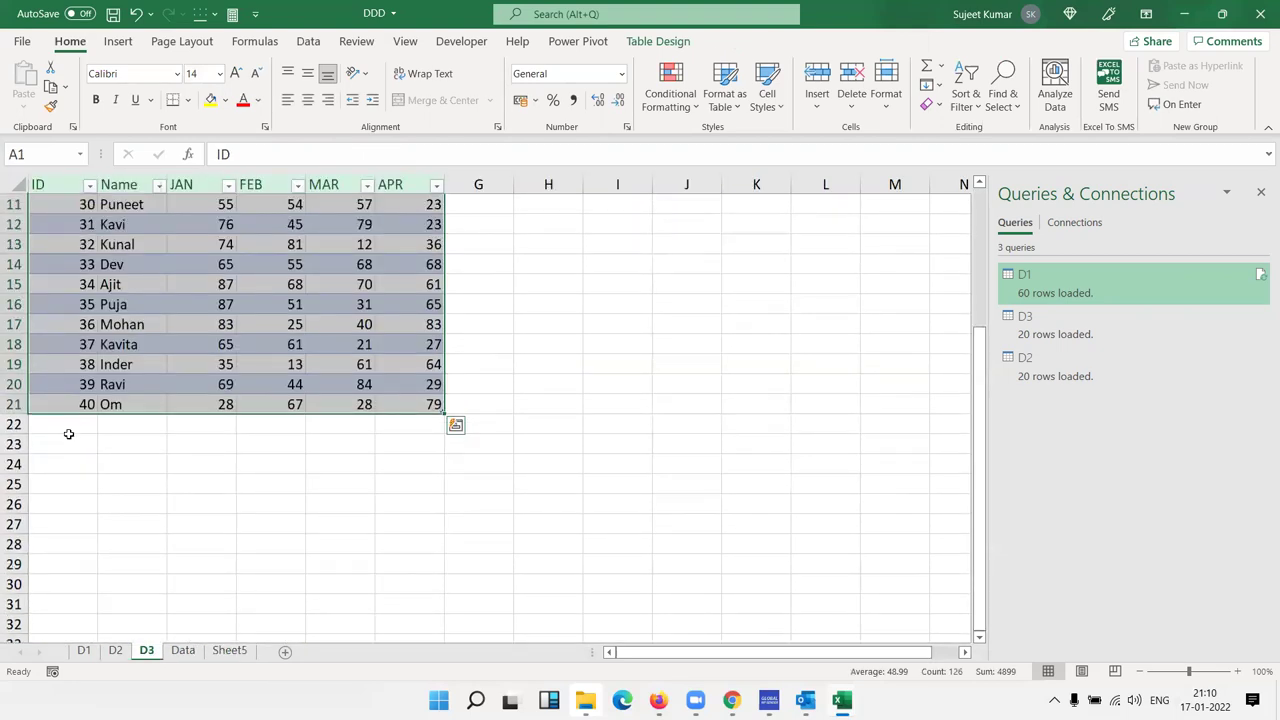
{"action": "left_click", "coordinate": [69, 433]}
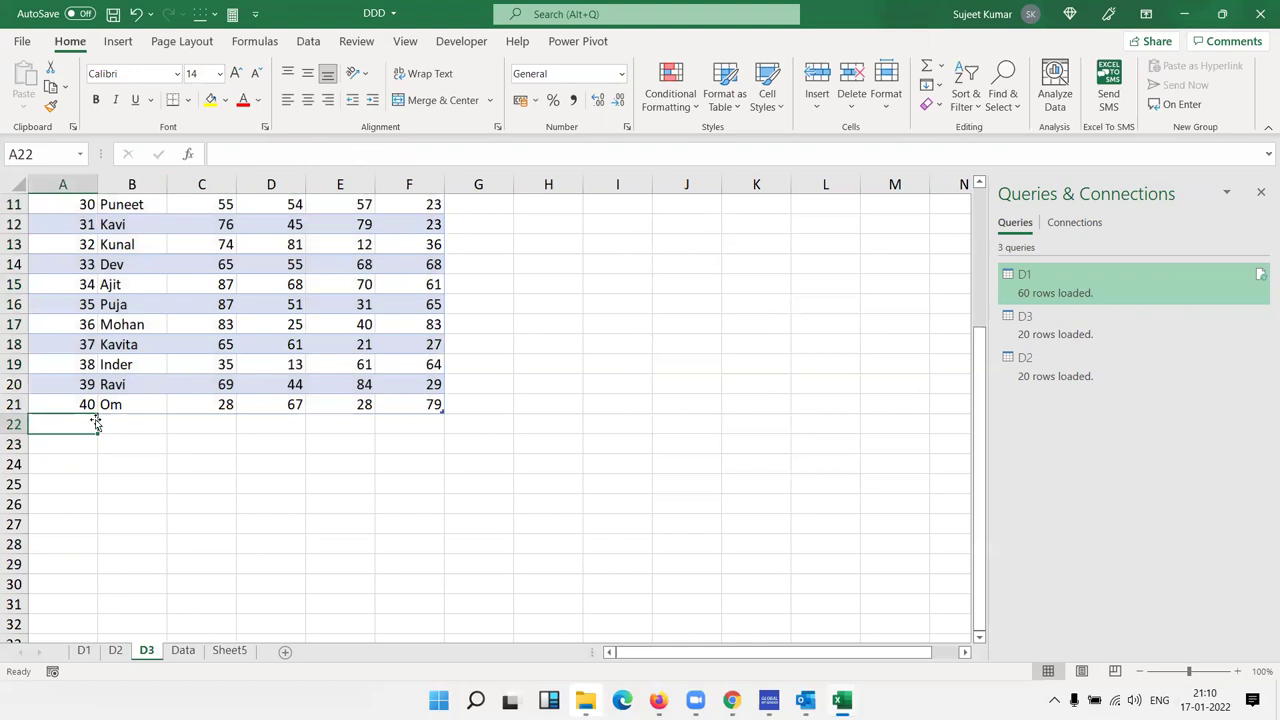
{"action": "left_click", "coordinate": [78, 638]}
- On D2, add row 22 with ID 63, the new student's name, and marks 65, 25, 62, 26
{"action": "left_click", "coordinate": [113, 651]}
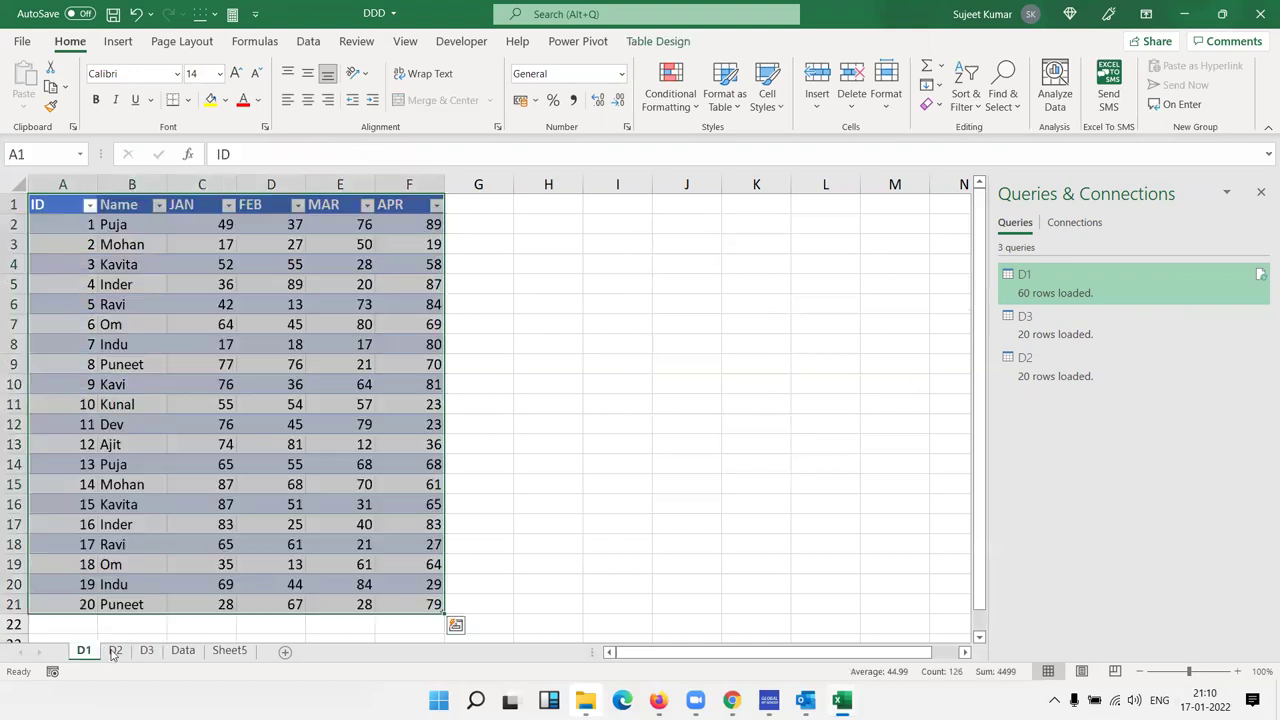
{"action": "scroll", "coordinate": [76, 520], "scroll_direction": "down", "scroll_amount": 3}
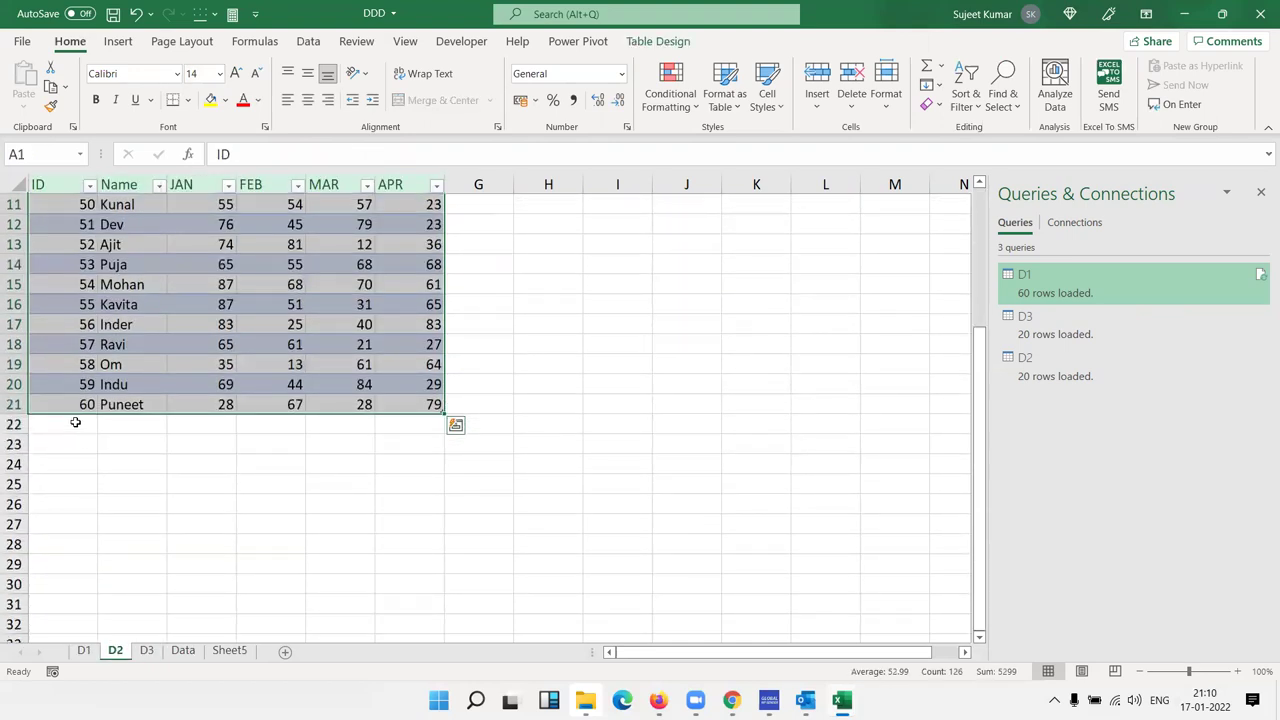
{"action": "left_click", "coordinate": [75, 421]}
{"action": "type", "text": "63"}
{"action": "key", "text": "Tab"}
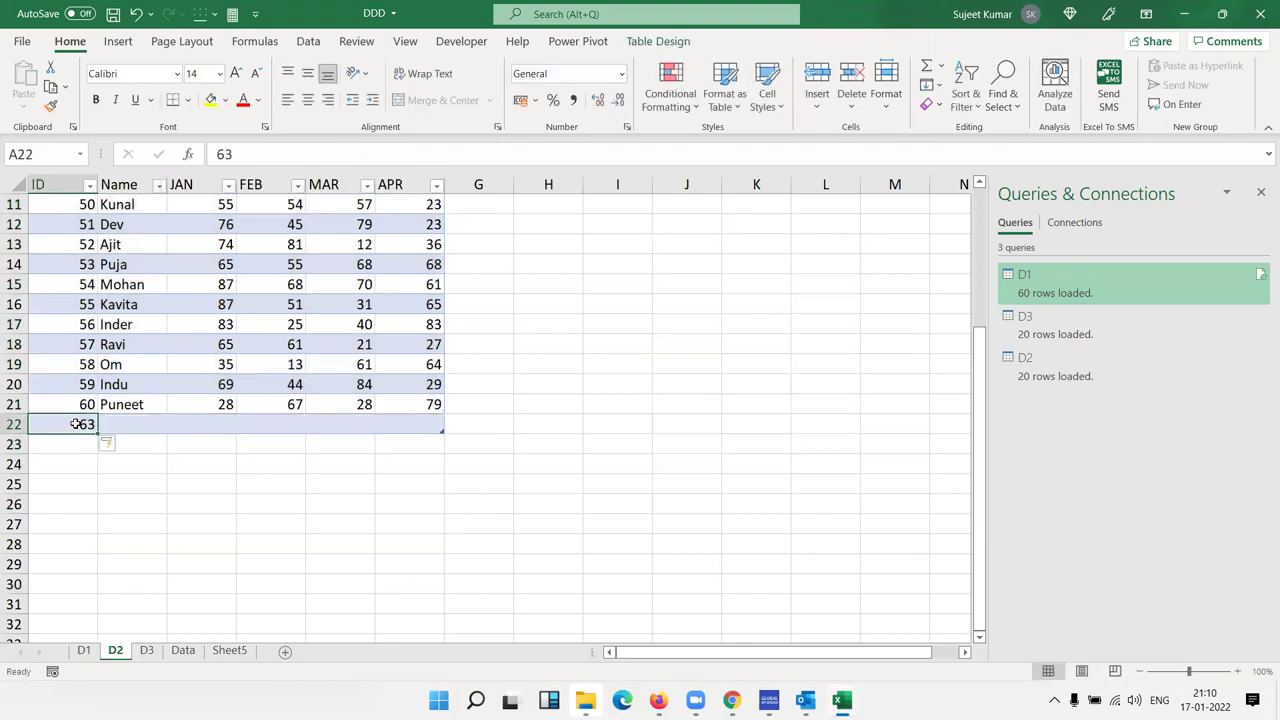
{"action": "type", "text": "Pu"}
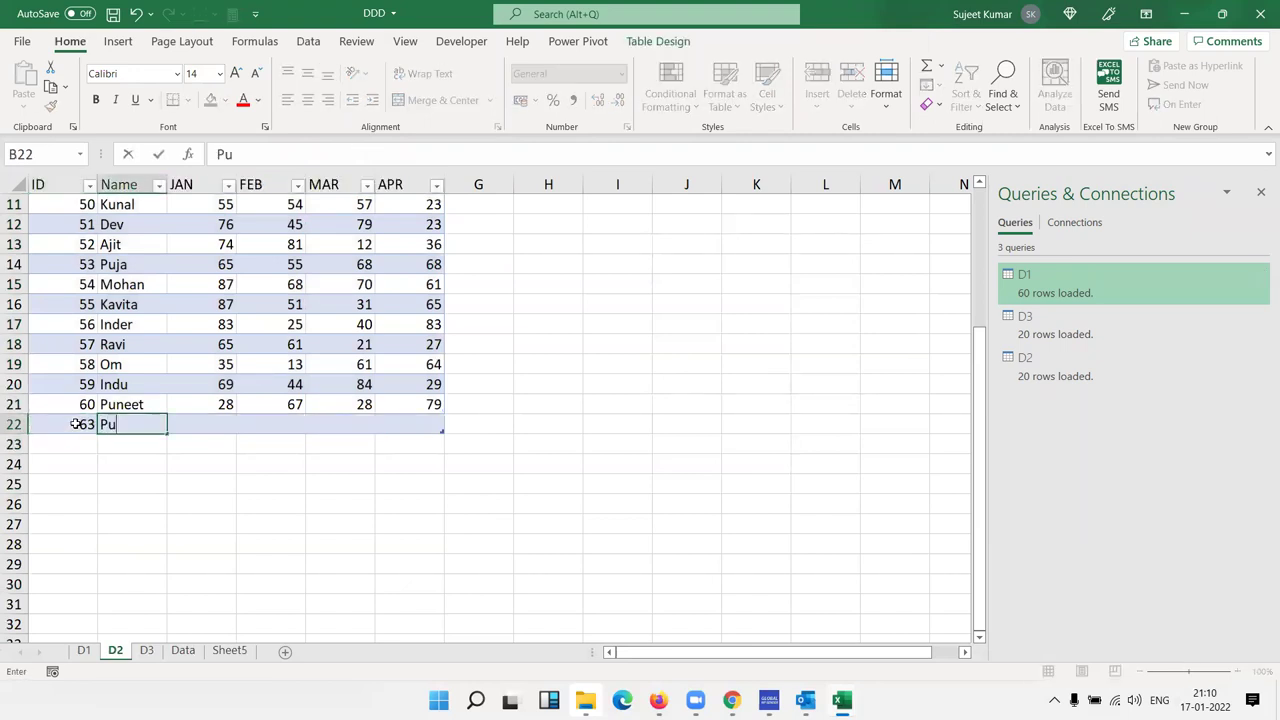
{"action": "type", "text": "shpa"}
{"action": "key", "text": "Tab"}
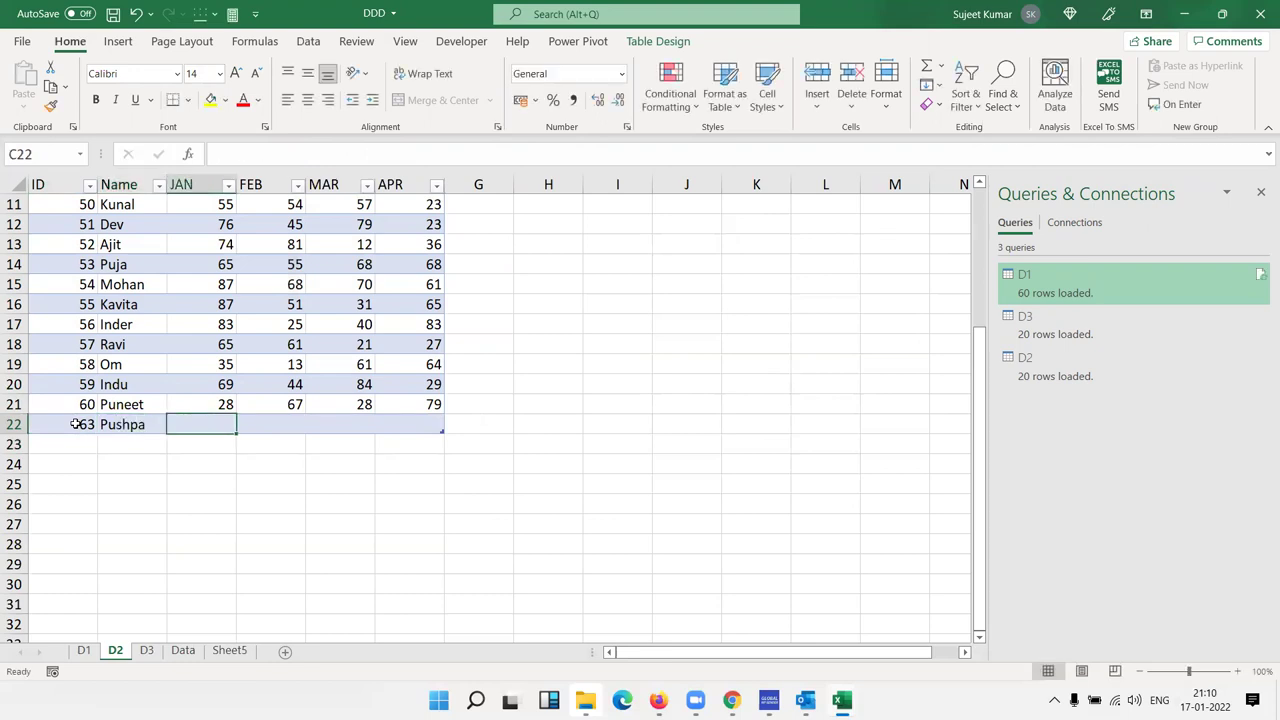
{"action": "type", "text": "65"}
{"action": "key", "text": "Tab"}
{"action": "type", "text": "25"}
{"action": "key", "text": "Tab"}
{"action": "type", "text": "62"}
{"action": "key", "text": "Tab"}
{"action": "type", "text": "6"}
{"action": "key", "text": "Return"}
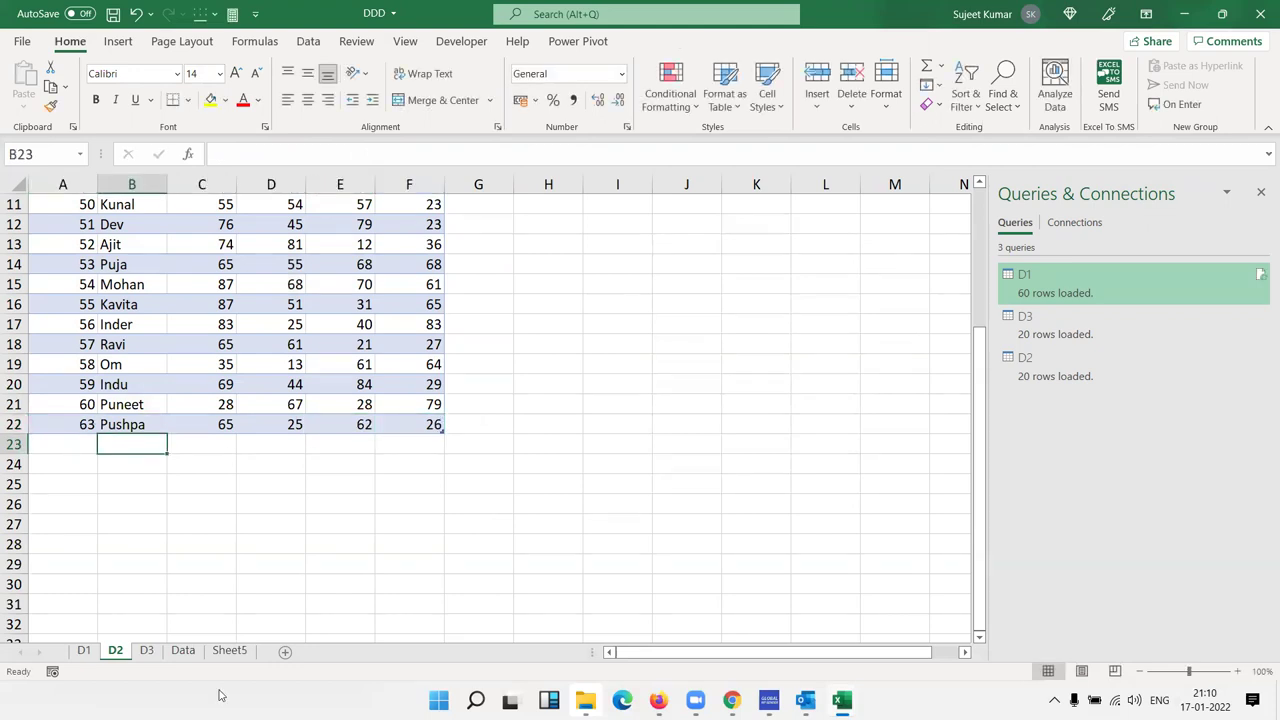
- Run Refresh All twice from the Data sheet and re-commit the B12 lookup formula
{"action": "left_click", "coordinate": [183, 651]}
{"action": "right_click", "coordinate": [75, 264]}
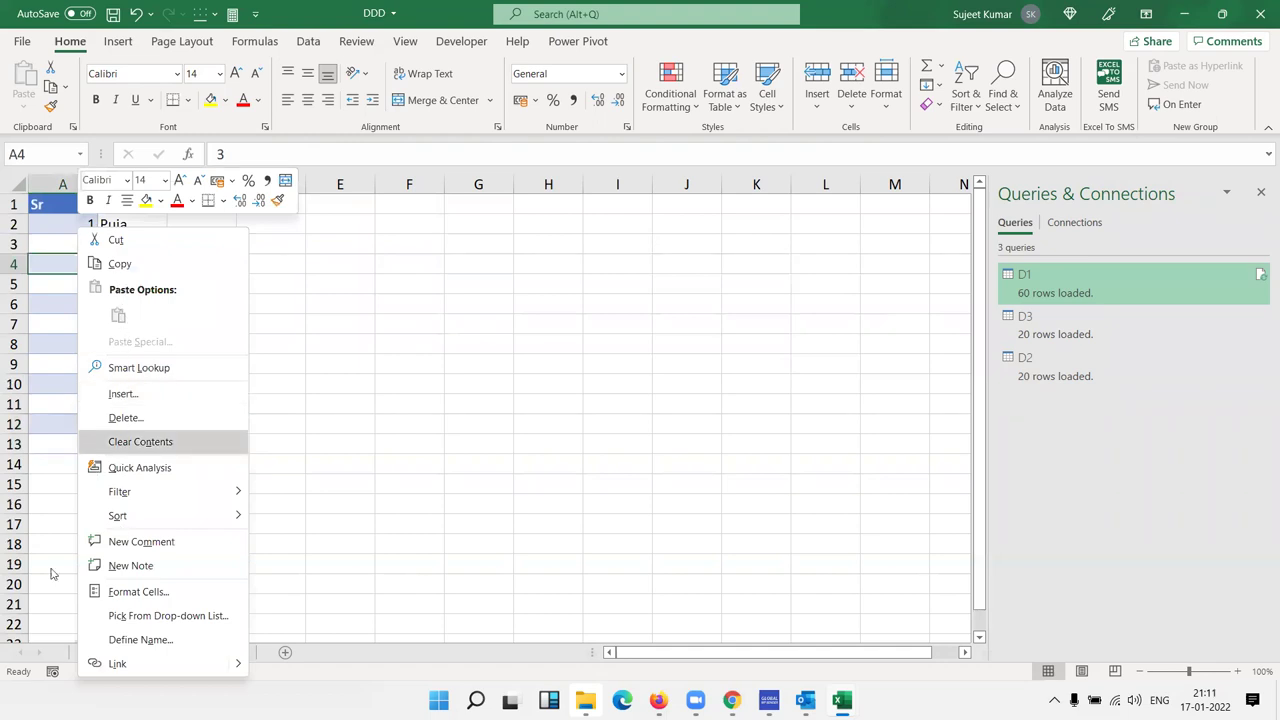
{"action": "left_click", "coordinate": [124, 587]}
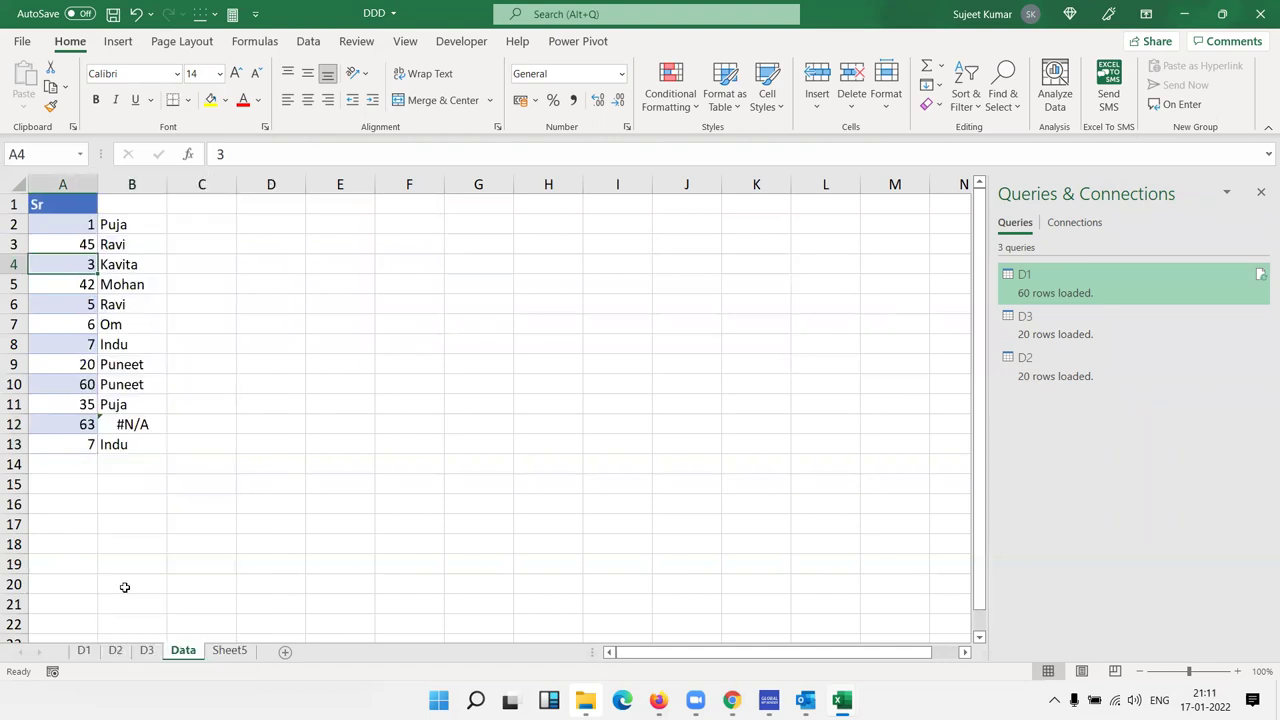
{"action": "left_click", "coordinate": [310, 42]}
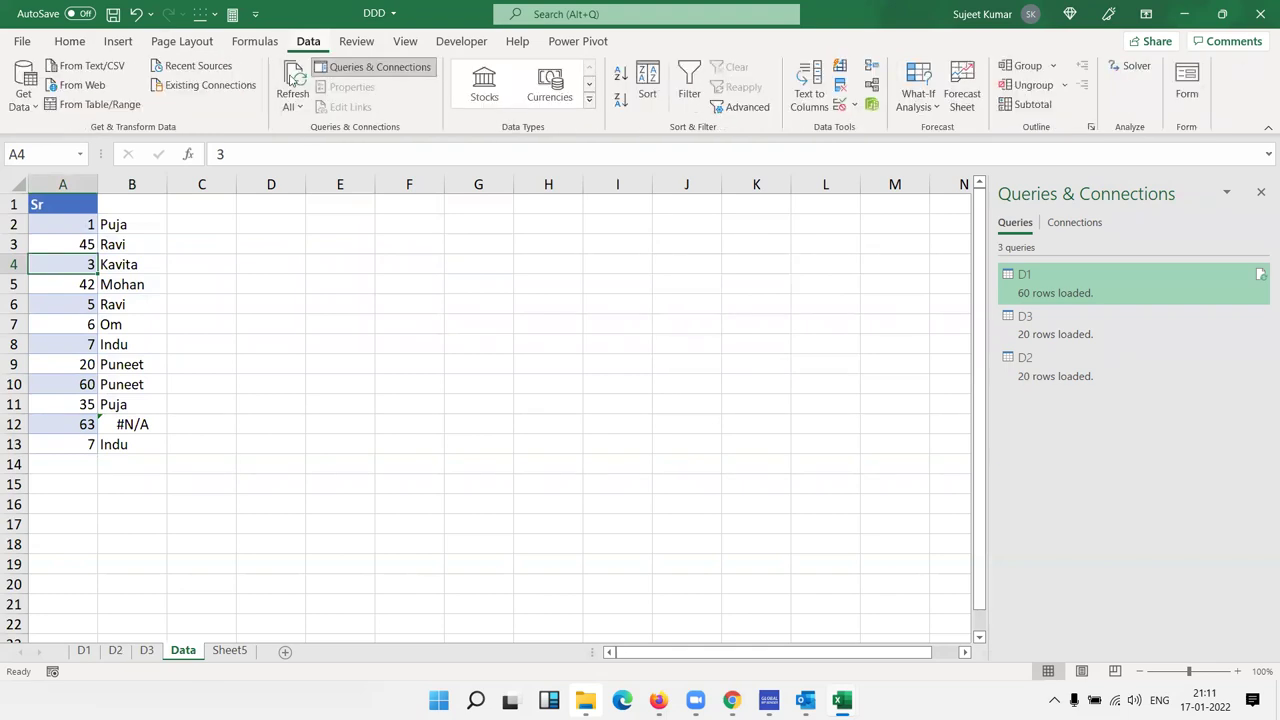
{"action": "left_click", "coordinate": [292, 83]}
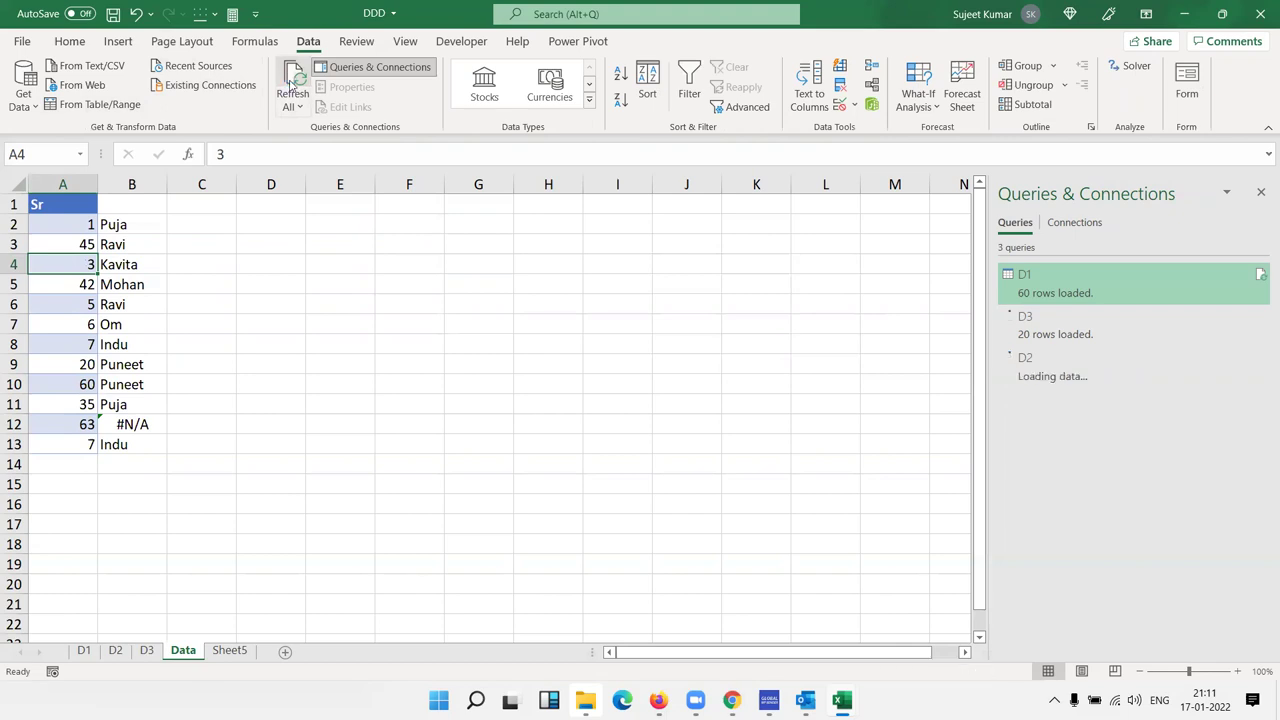
{"action": "left_click", "coordinate": [291, 80]}
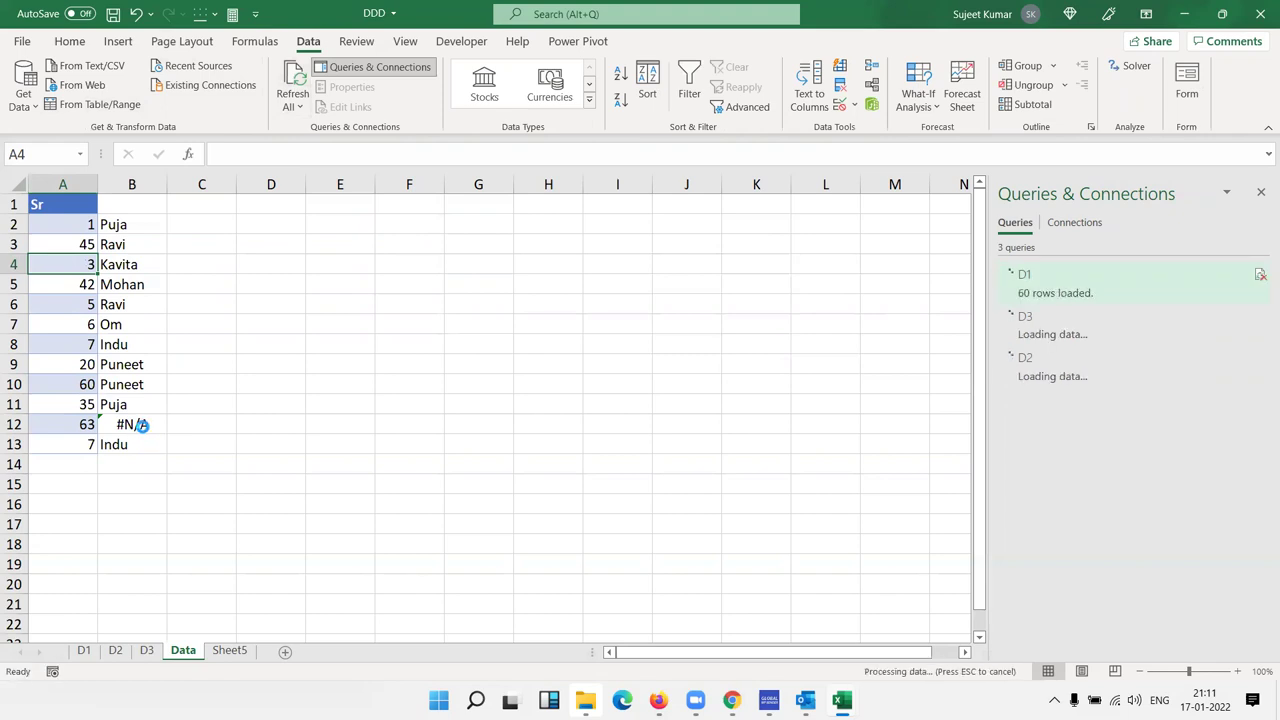
{"action": "double_click", "coordinate": [143, 425]}
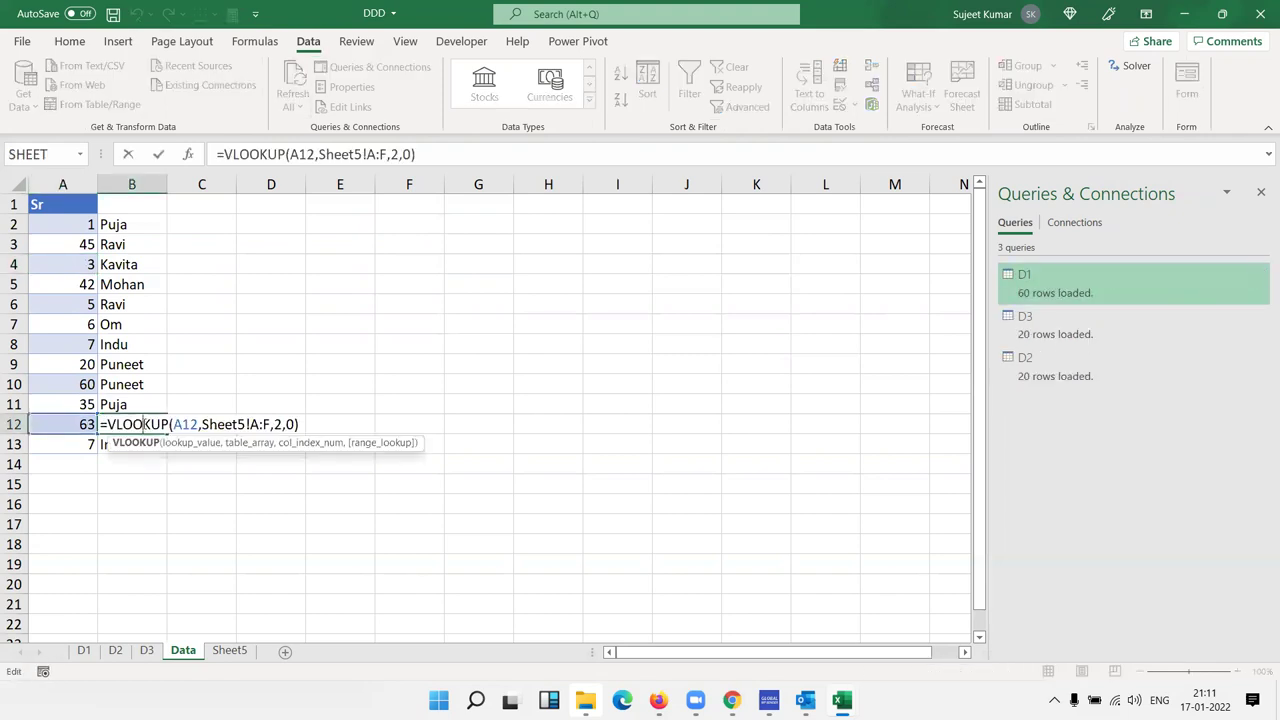
{"action": "key", "text": "Return"}
- Refresh the query table on Sheet5 and save the workbook with Ctrl+S
{"action": "left_click", "coordinate": [229, 650]}
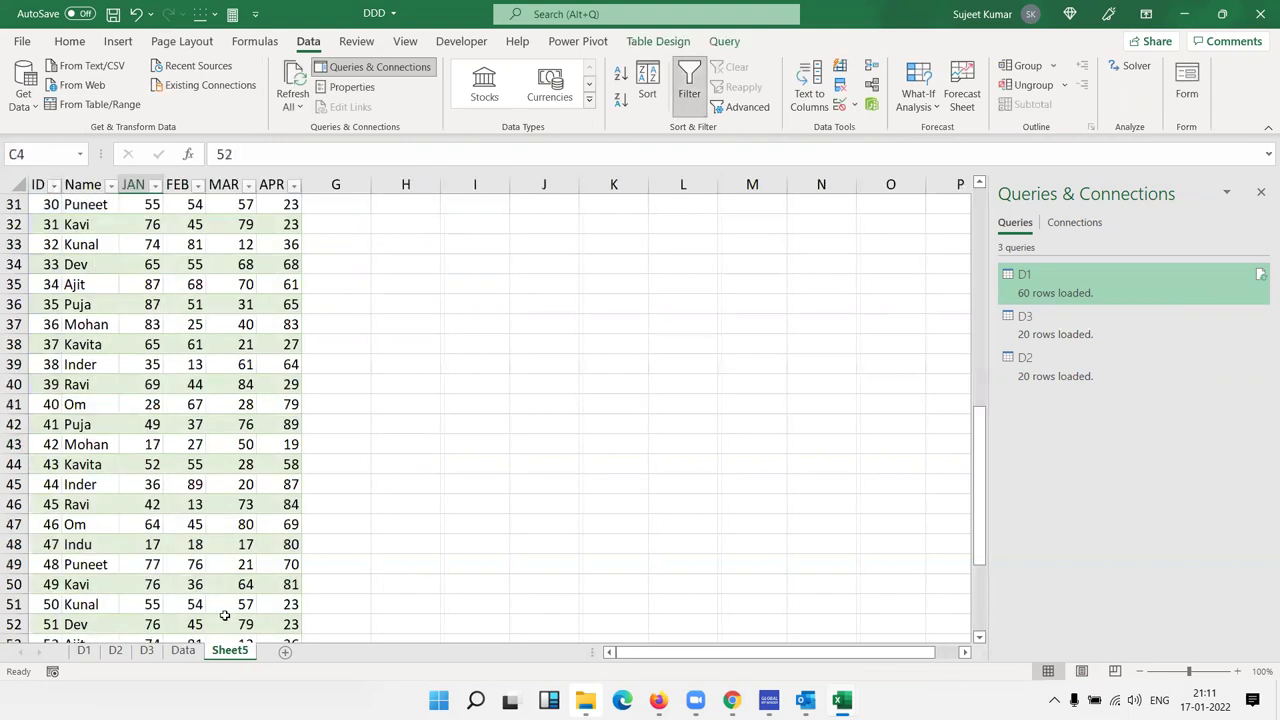
{"action": "scroll", "coordinate": [166, 560], "scroll_direction": "down", "scroll_amount": 13}
{"action": "scroll", "coordinate": [165, 561], "scroll_direction": "up", "scroll_amount": 3}
{"action": "scroll", "coordinate": [165, 561], "scroll_direction": "up", "scroll_amount": 3}
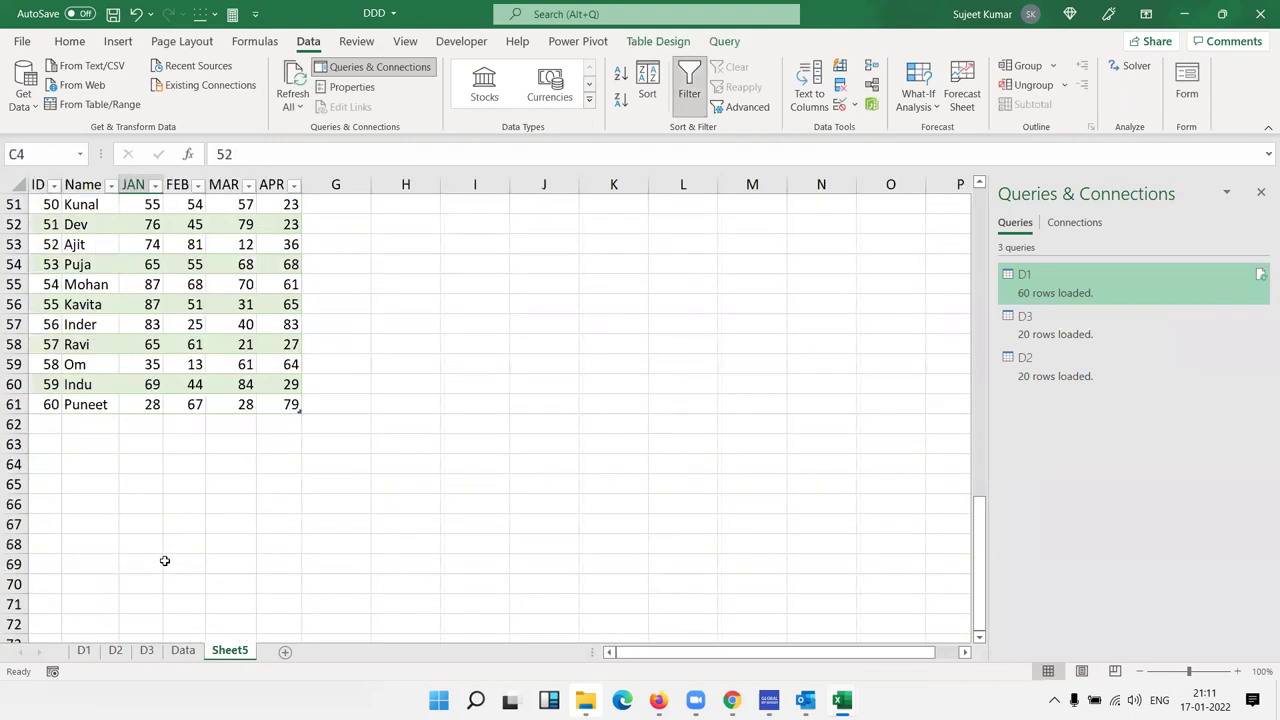
{"action": "right_click", "coordinate": [141, 349]}
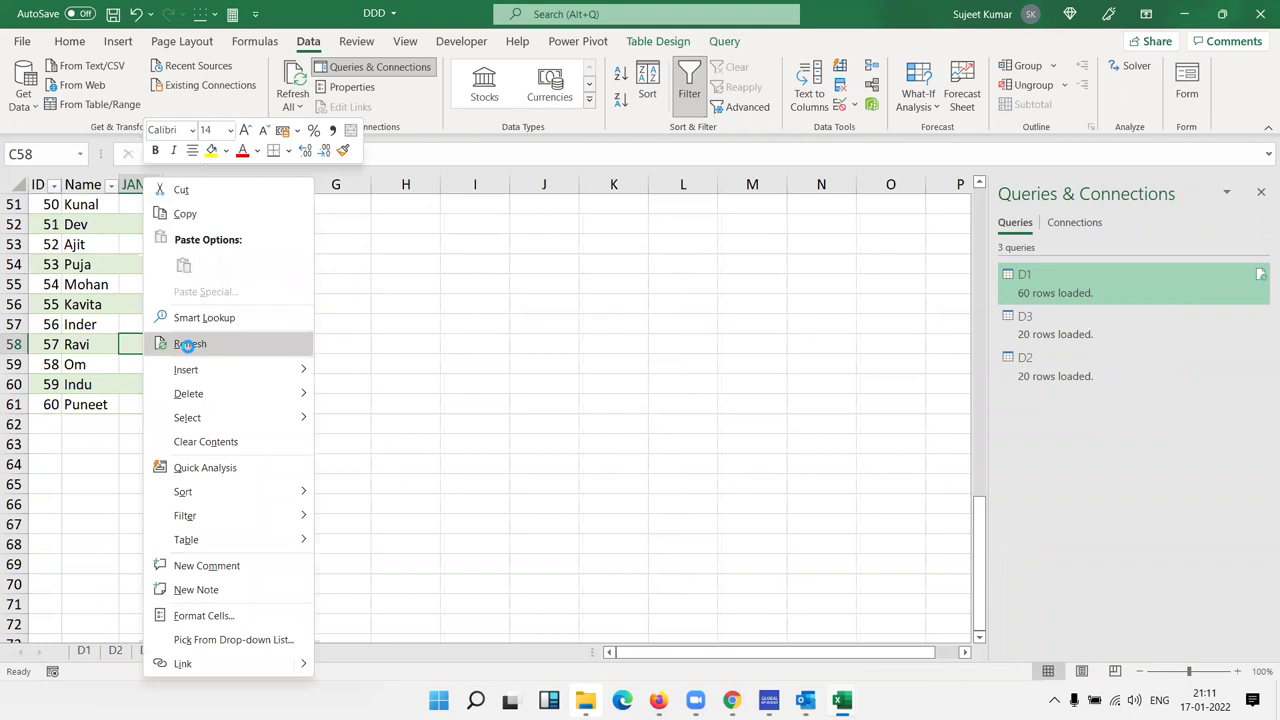
{"action": "left_click", "coordinate": [188, 346]}
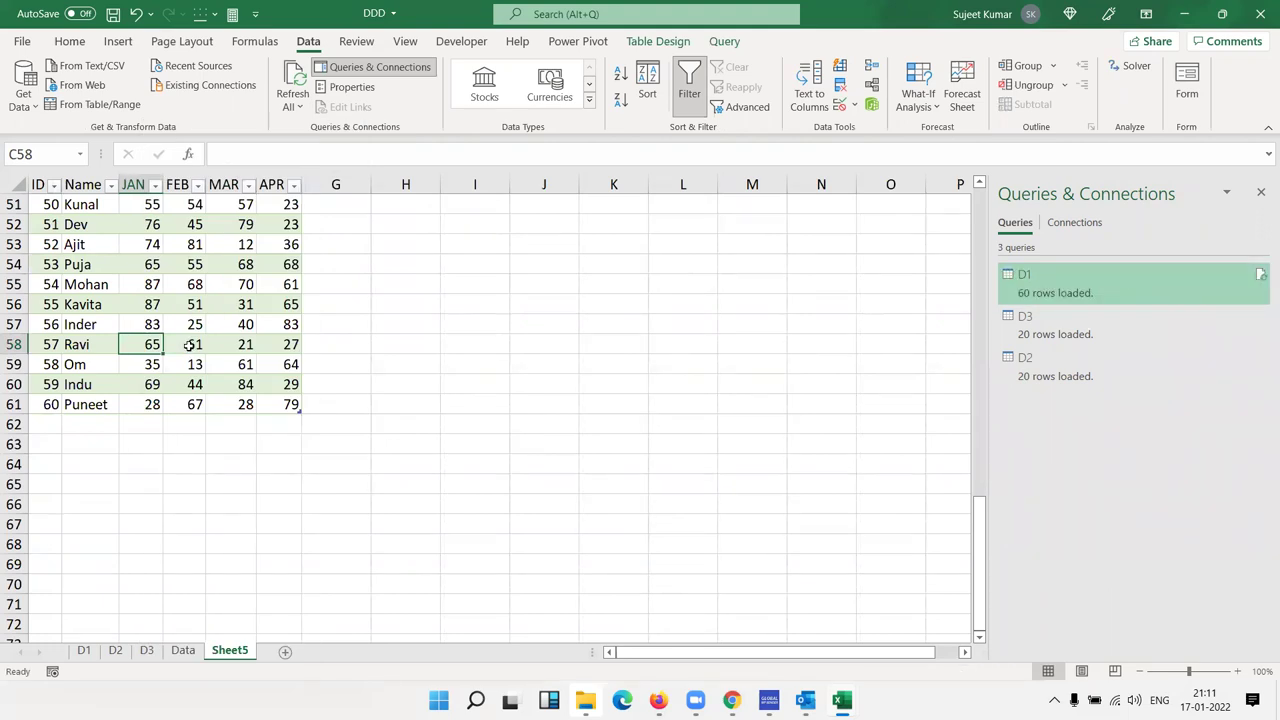
{"action": "key", "text": "ctrl+s"}
- Refresh the Sheet5 table again and check that B12 on the Data sheet now returns the new name
{"action": "right_click", "coordinate": [188, 345]}
{"action": "left_click", "coordinate": [236, 344]}
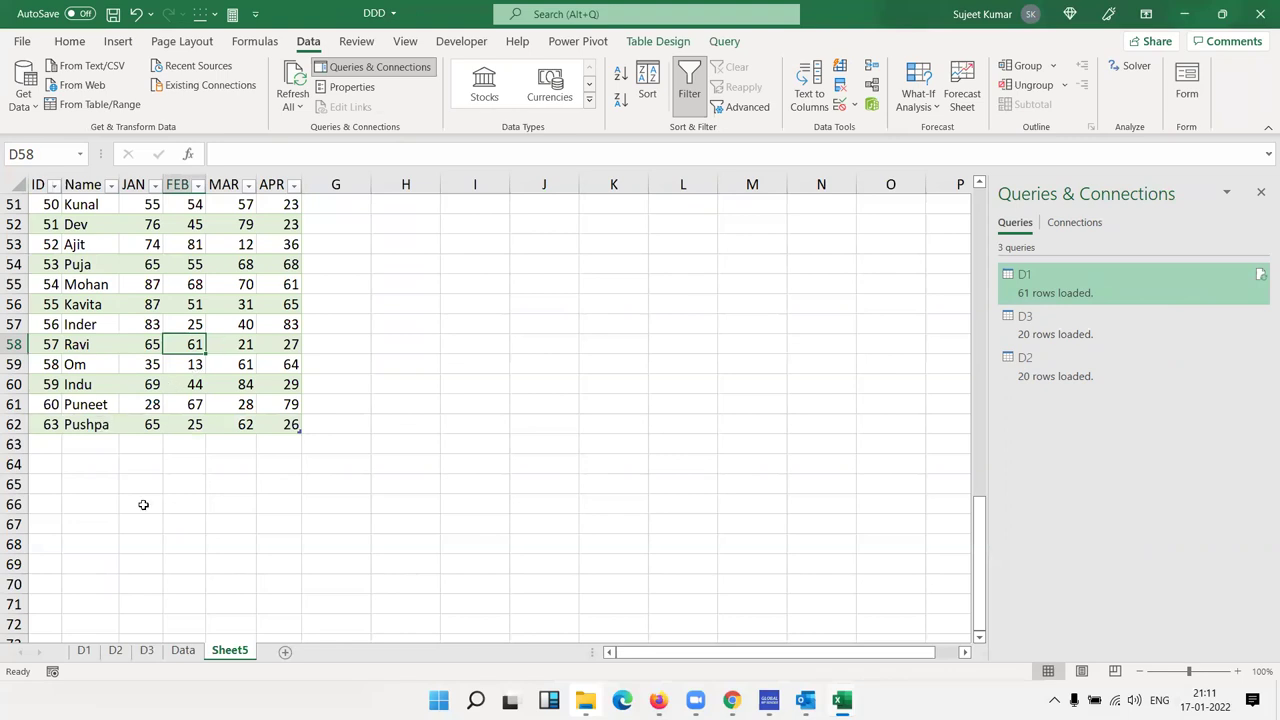
{"action": "left_click", "coordinate": [183, 650]}
{"action": "key", "text": "Up"}
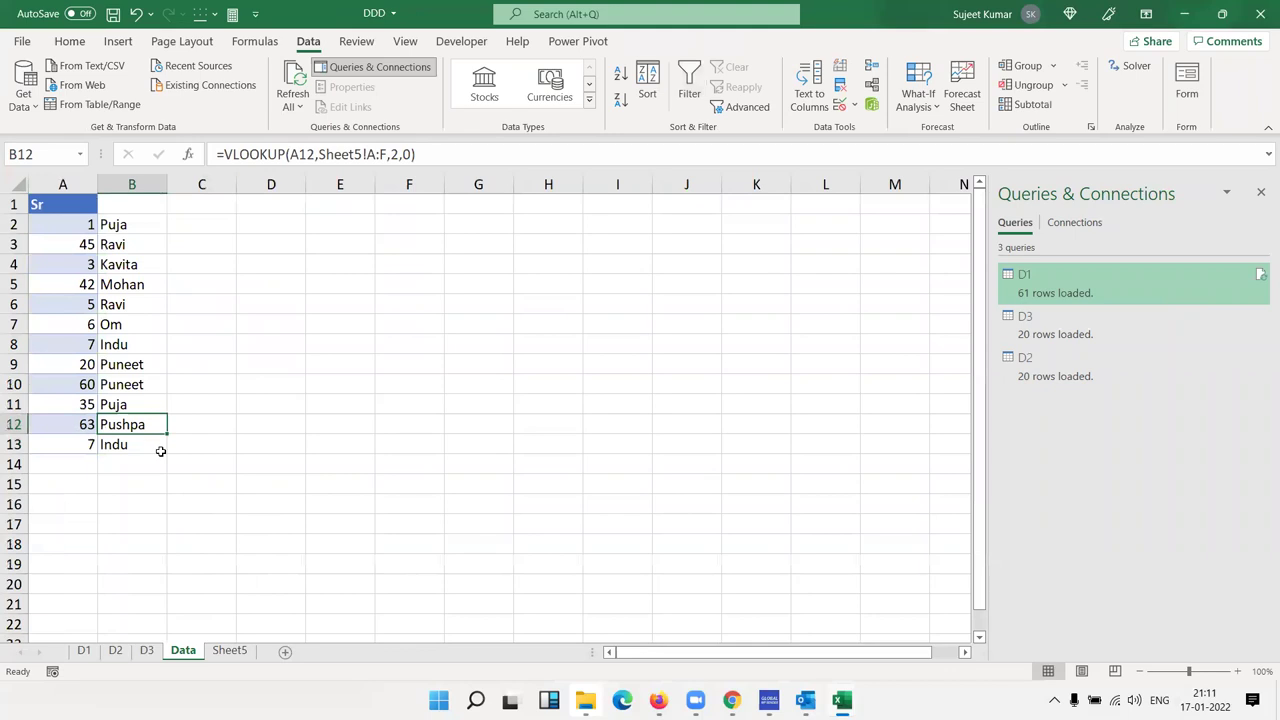
{"action": "left_click", "coordinate": [84, 650]}
{"action": "left_click", "coordinate": [115, 650]}
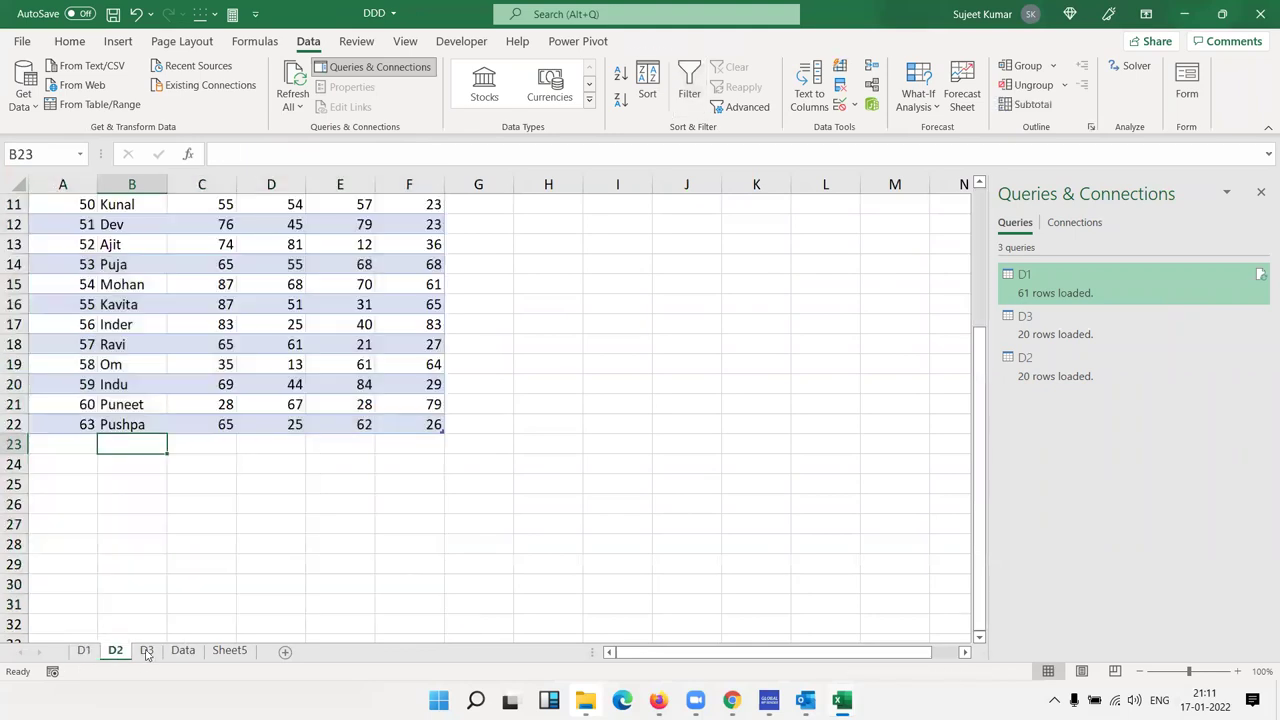
{"action": "left_click", "coordinate": [147, 651]}
{"action": "left_click", "coordinate": [116, 651]}
{"action": "mouse_move", "coordinate": [740, 694]}
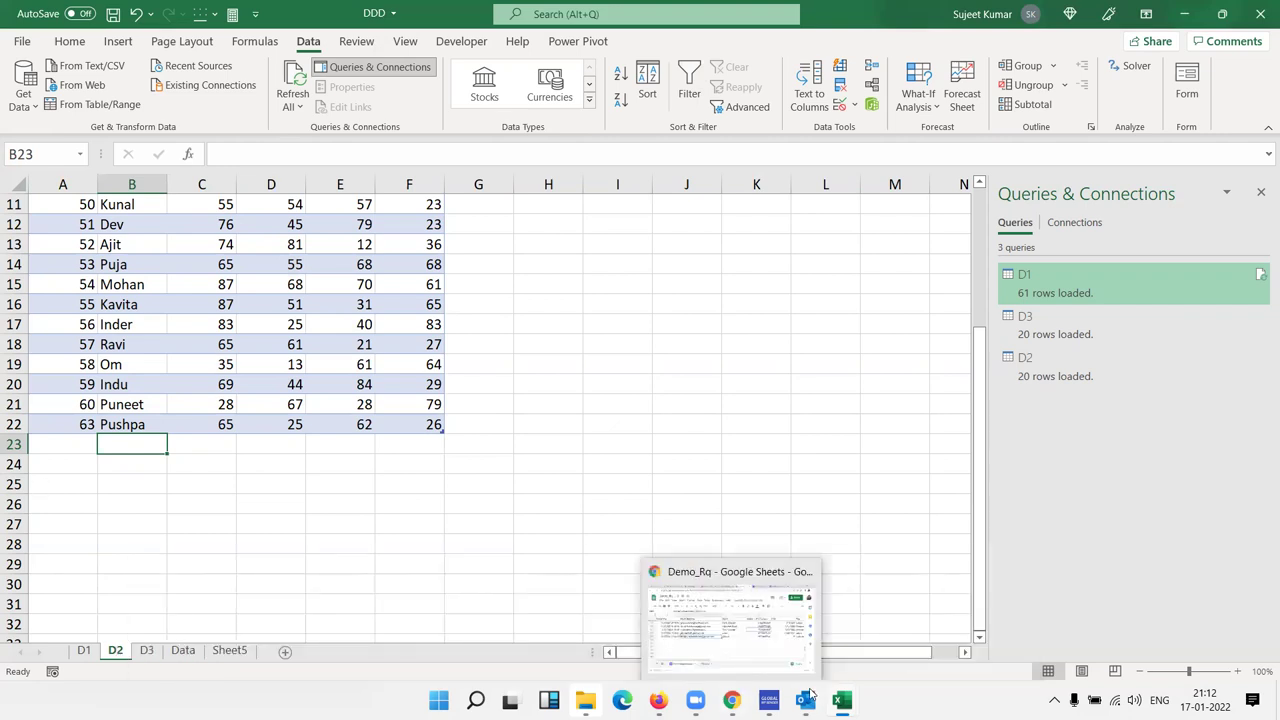
- Switch from Excel to the Demo_Rq Google Sheets window showing Form Responses 1
{"action": "left_click", "coordinate": [732, 700]}
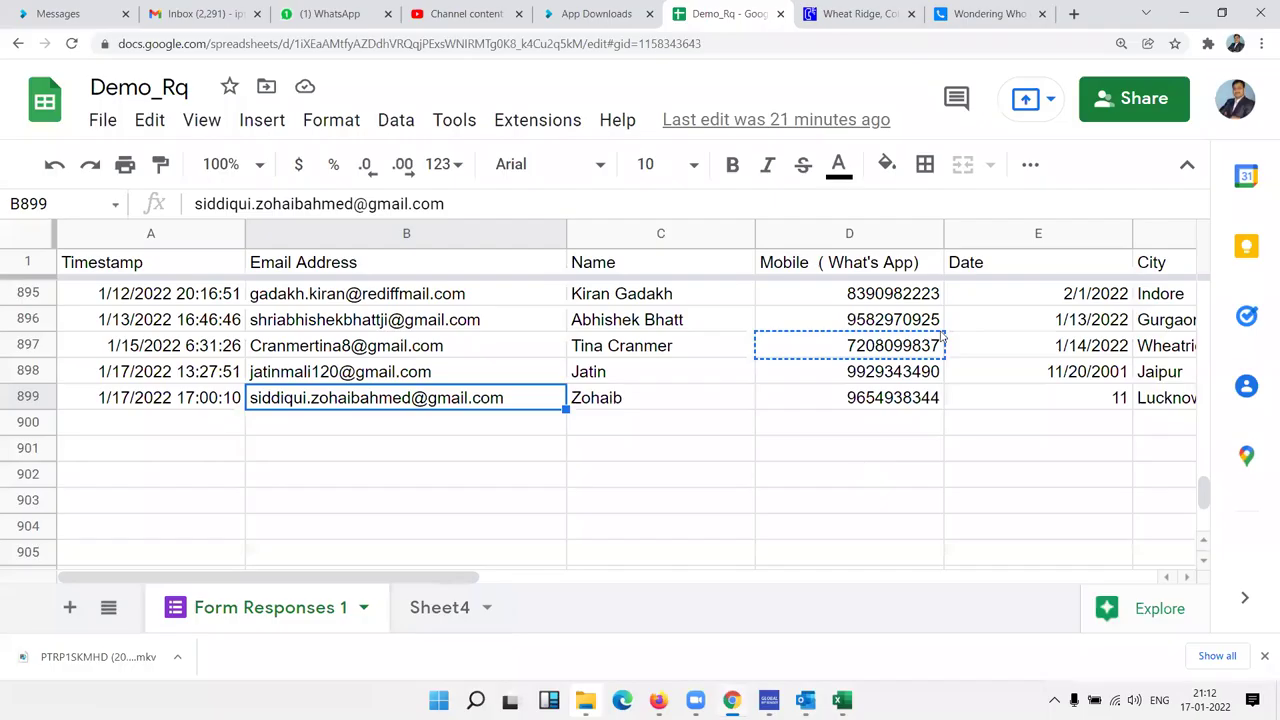
{"action": "mouse_move", "coordinate": [695, 700]}
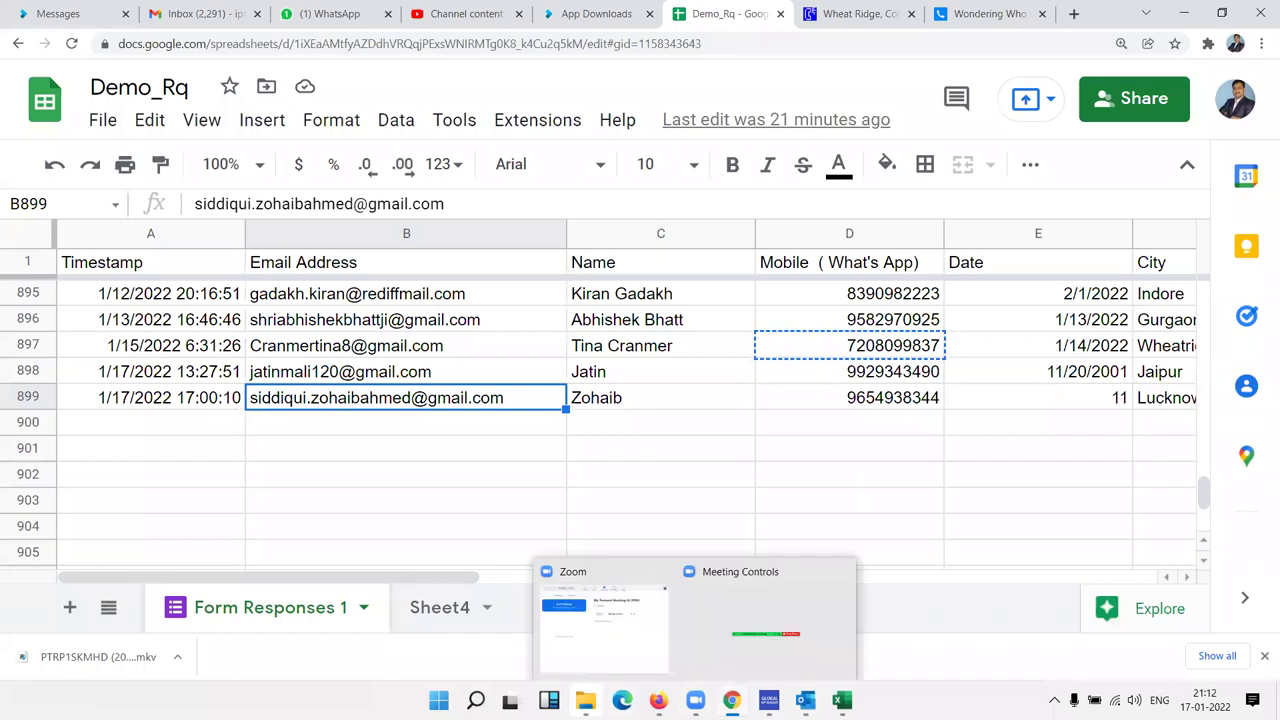